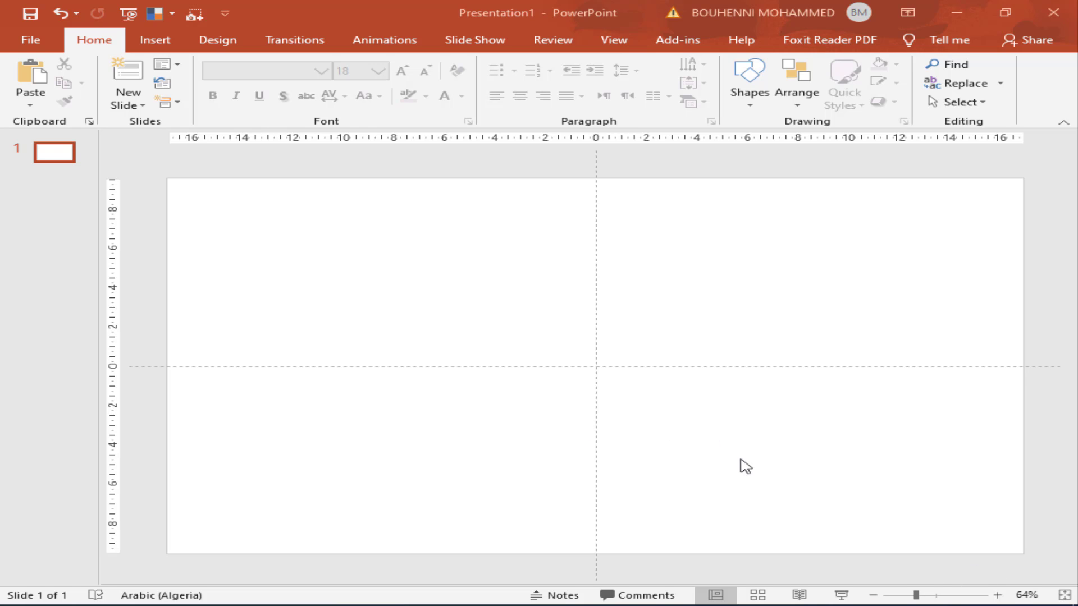
Step: Add two extra vertical guides from the centre guide's shortcut menu
right_click(595, 405)
click(612, 413)
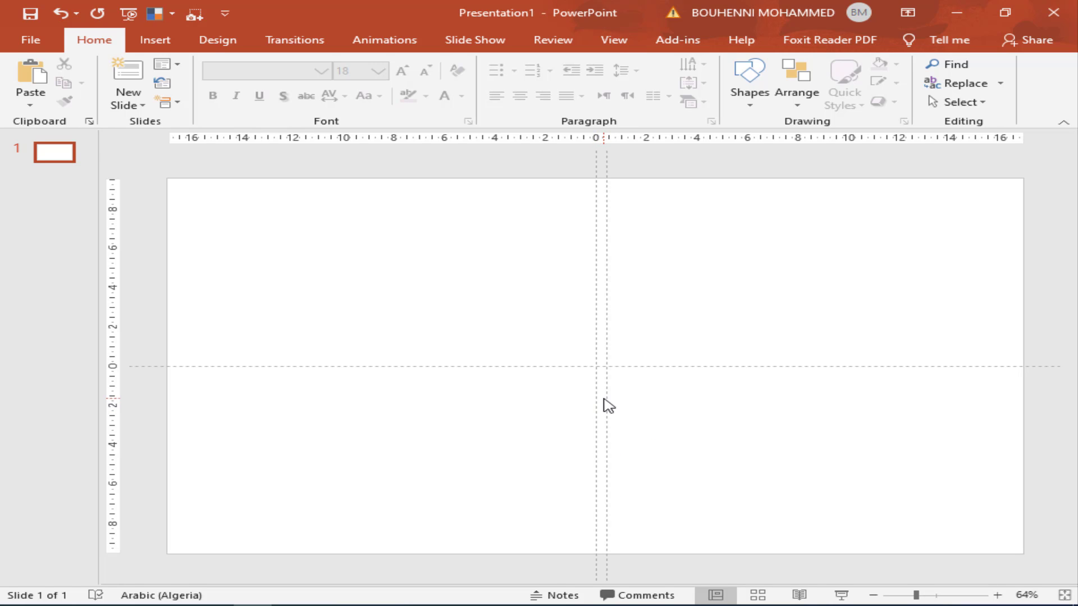
right_click(607, 405)
click(619, 408)
Step: Position the new vertical guides about 2 cm left and right of centre
mouse_move(604, 406)
mouse_down()
mouse_move(535, 405)
mouse_move(548, 402)
mouse_up()
drag(618, 418, 646, 418)
drag(549, 426, 546, 426)
click(750, 106)
Step: Draw a trapezoid 4 cm wide and 1.77 cm tall with a narrow top at the slide's bottom edge
click(845, 258)
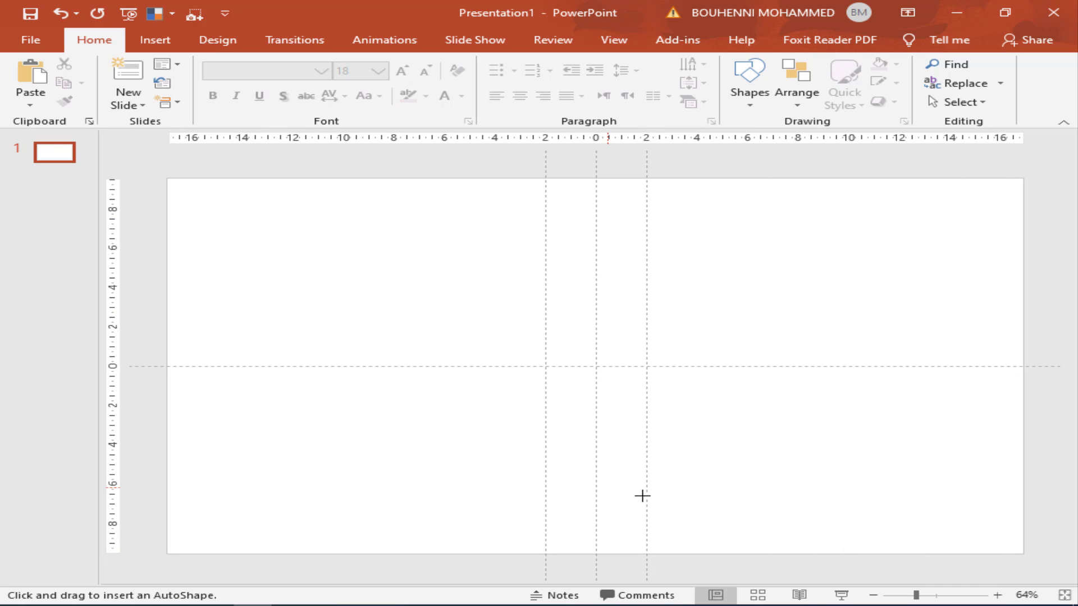
drag(646, 490, 537, 542)
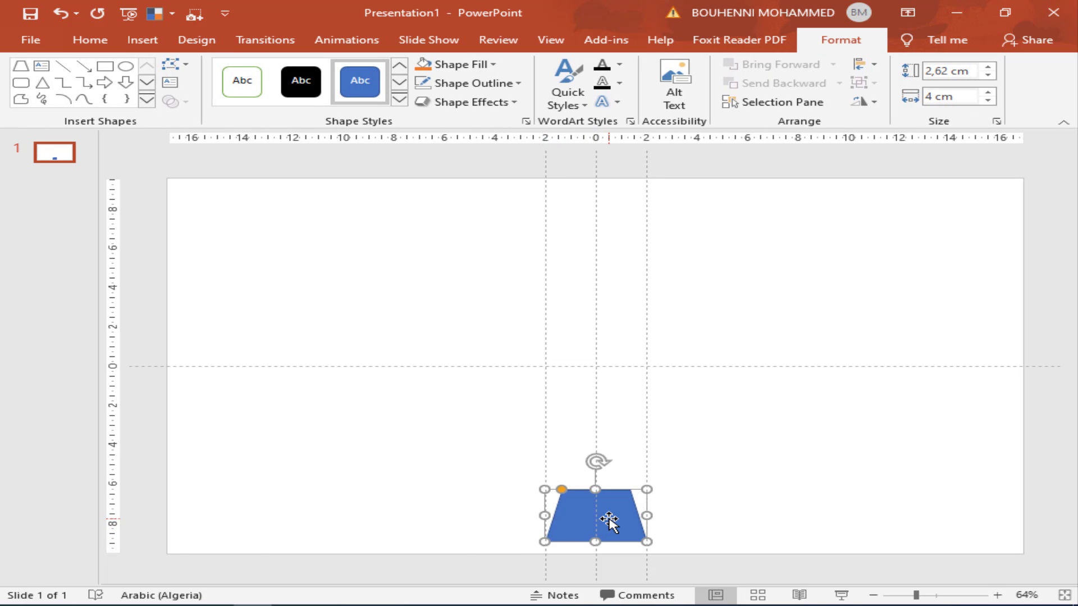
drag(608, 520, 582, 516)
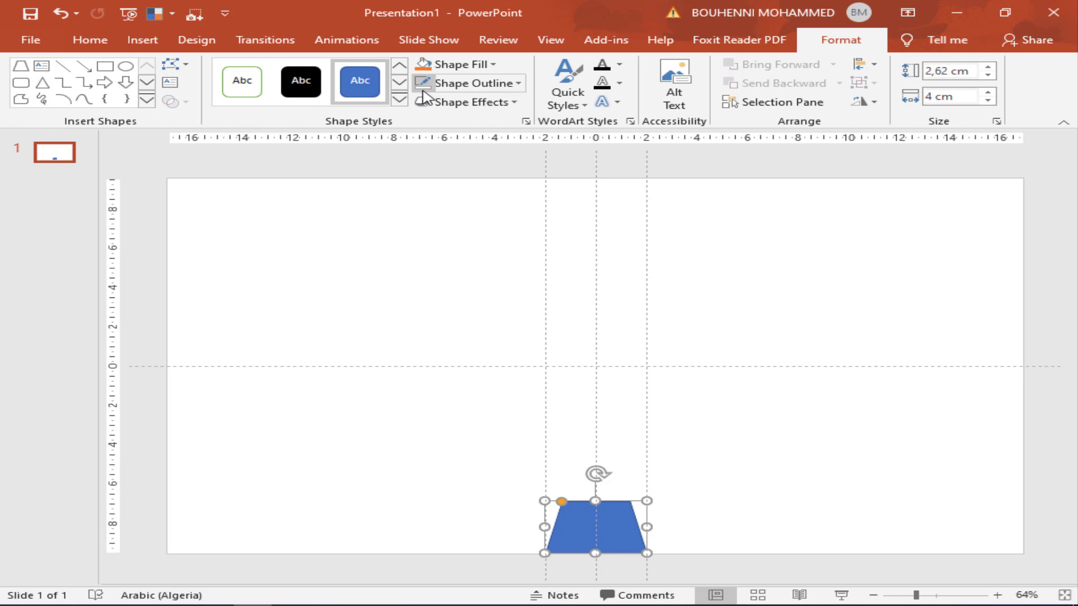
mouse_move(564, 508)
mouse_down()
mouse_move(597, 519)
mouse_move(585, 525)
mouse_up()
Step: Centre the trapezoid horizontally on the slide with Align Center
click(745, 498)
double_click(601, 524)
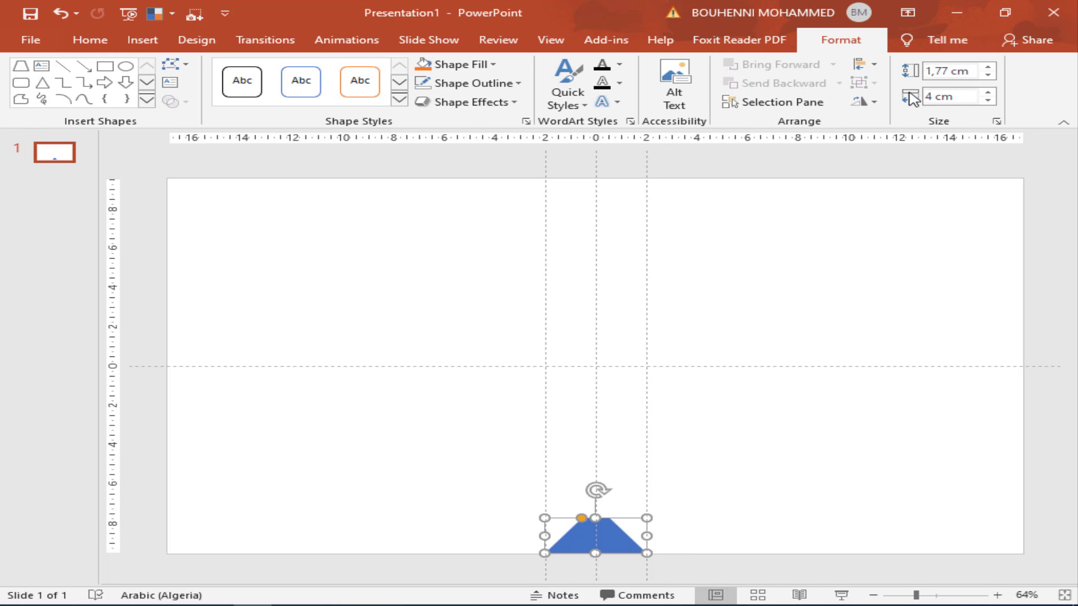
click(875, 65)
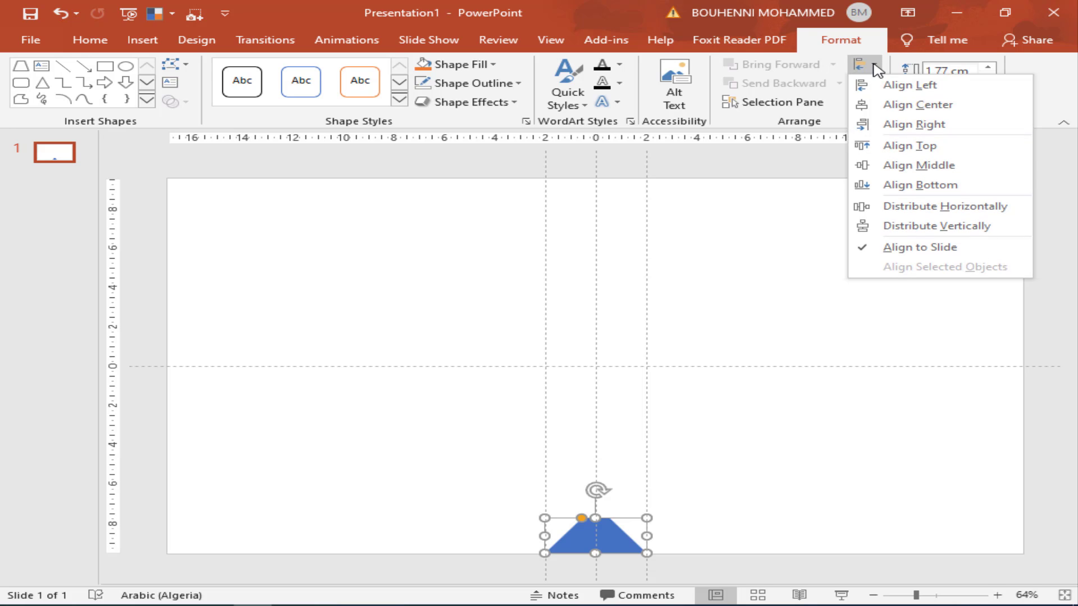
click(907, 105)
click(724, 512)
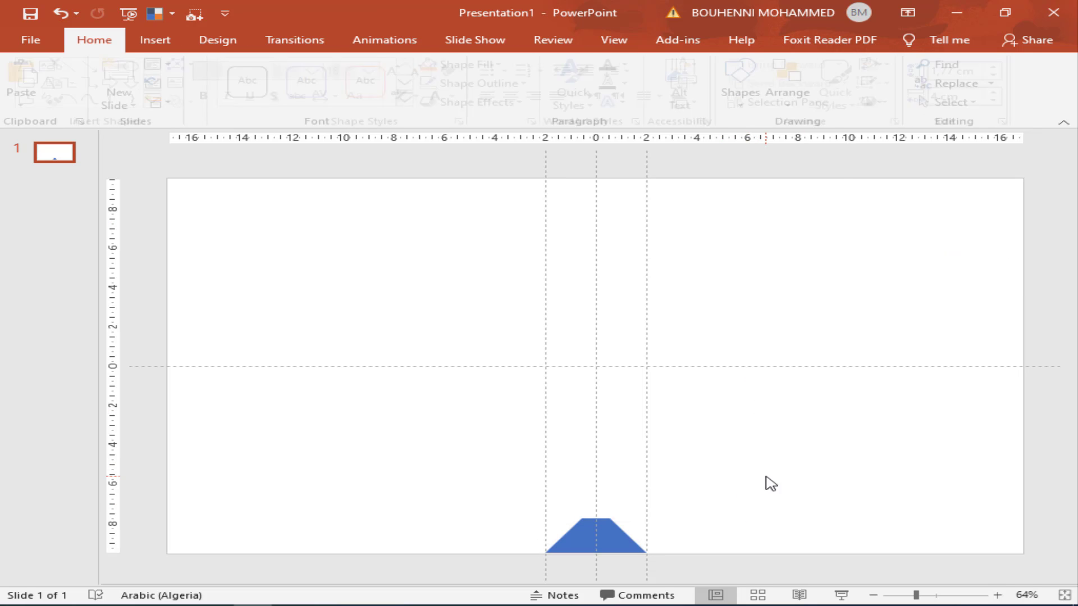
Step: Switch the trapezoid to a gradient fill and remove the extra gradient stops
click(609, 537)
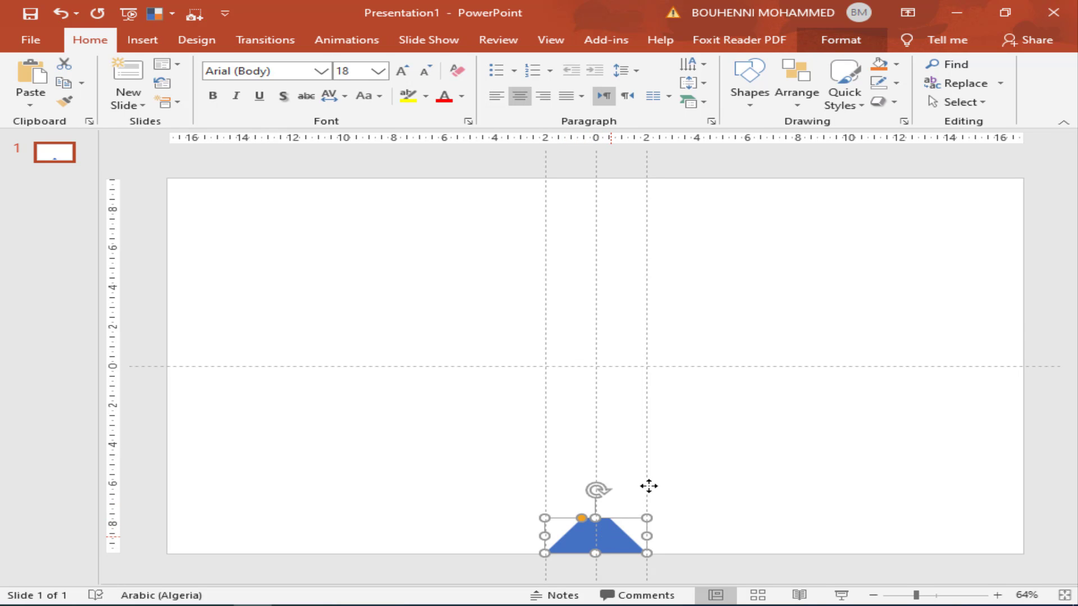
right_click(612, 536)
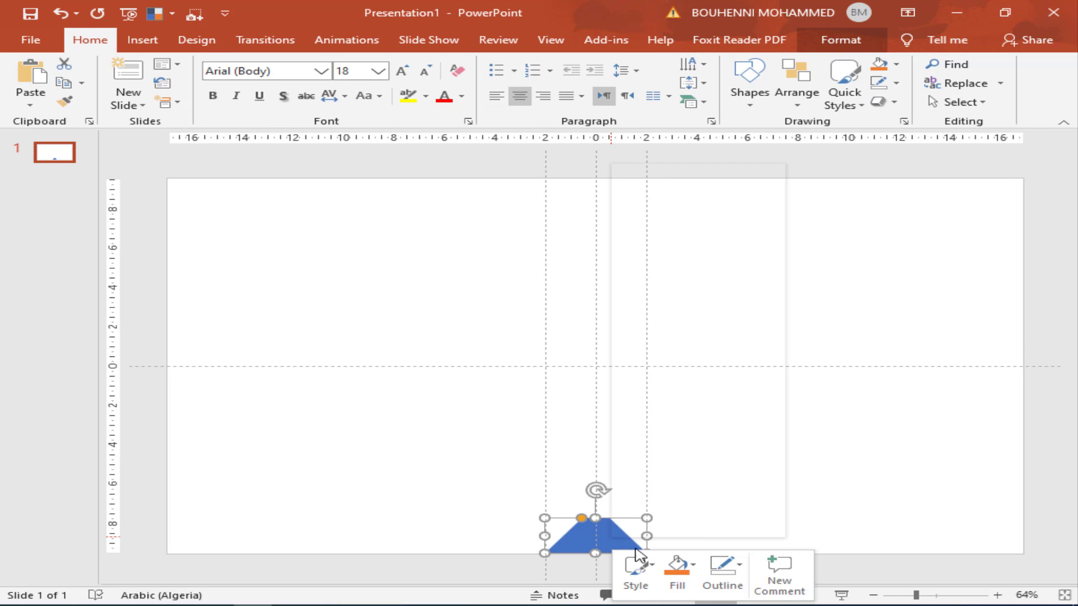
key(Escape)
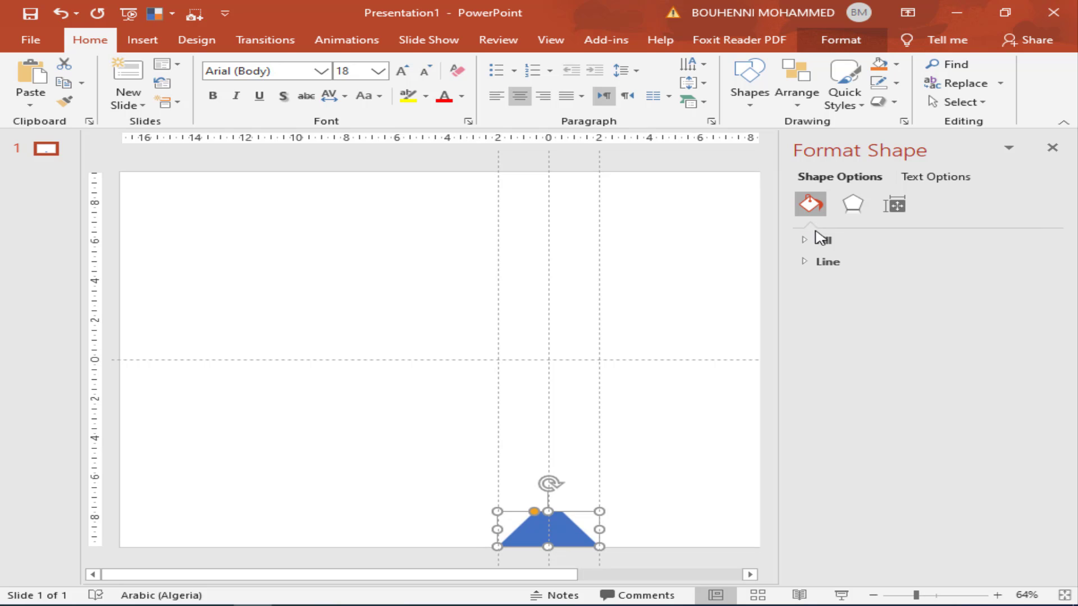
click(820, 241)
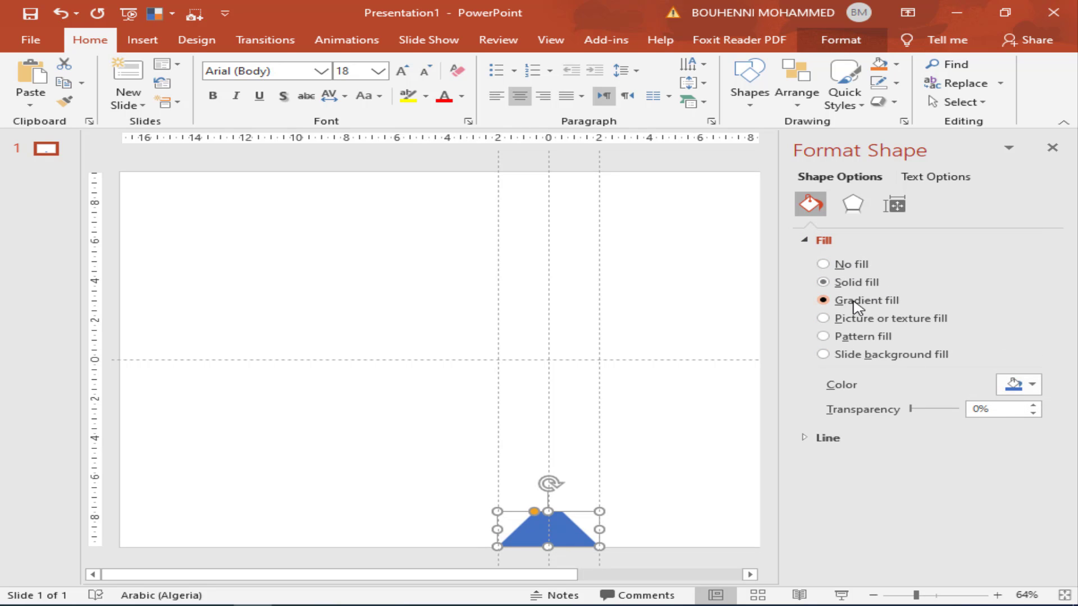
click(871, 305)
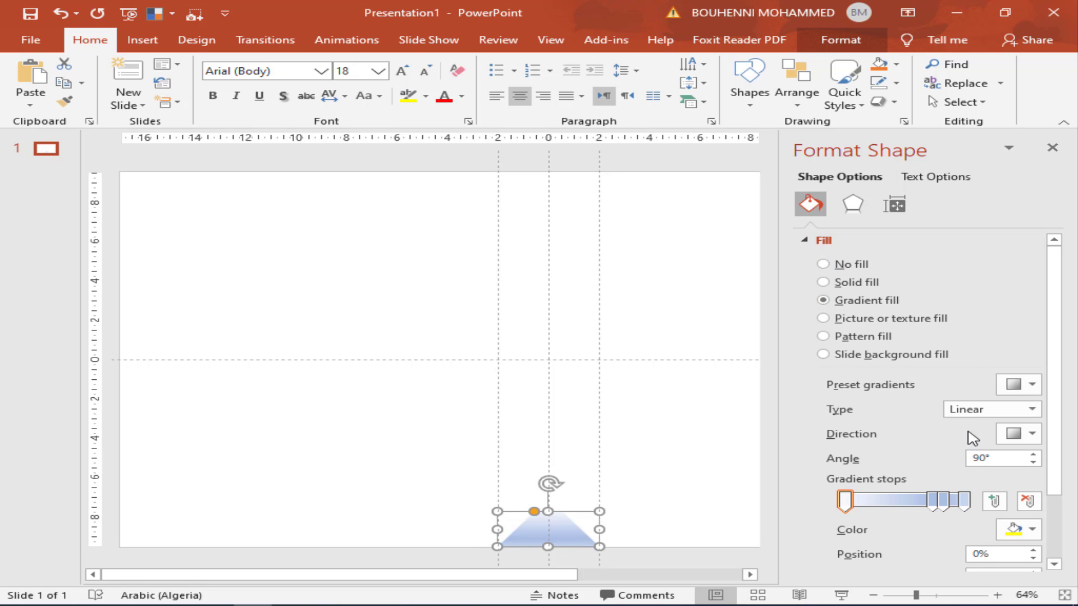
click(1027, 501)
click(942, 500)
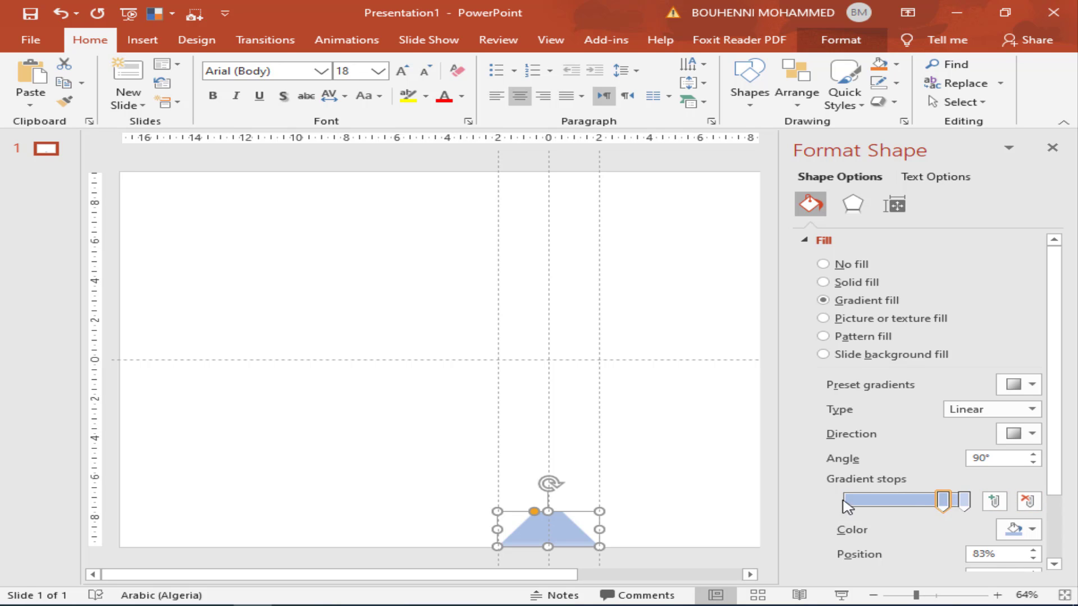
drag(847, 505, 845, 502)
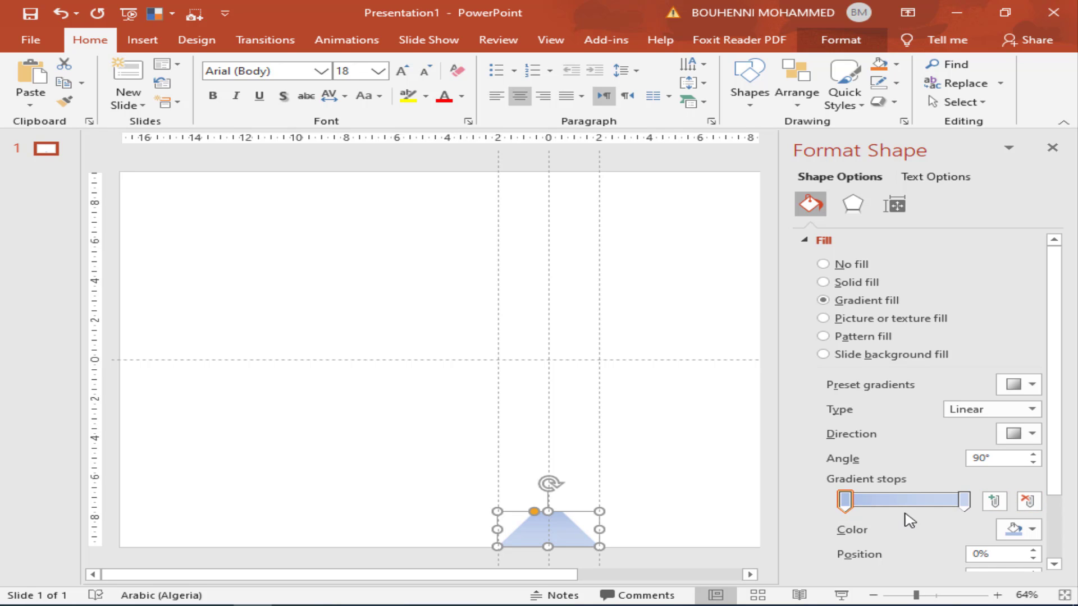
Step: Make the first gradient stop near-white and add a light grey stop at 17%
click(1032, 435)
click(1033, 496)
click(1033, 530)
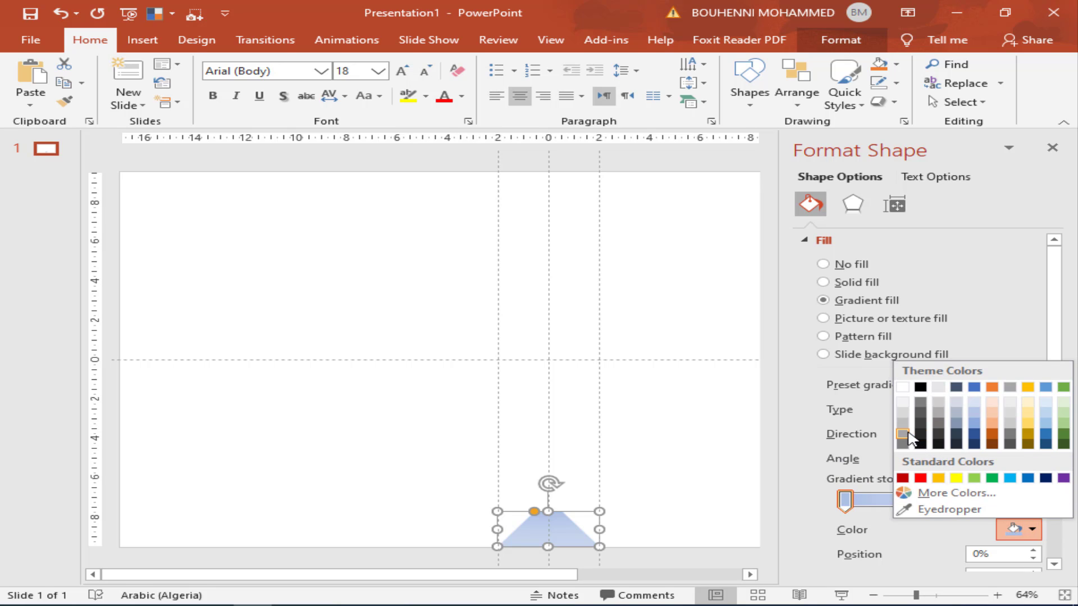
click(903, 402)
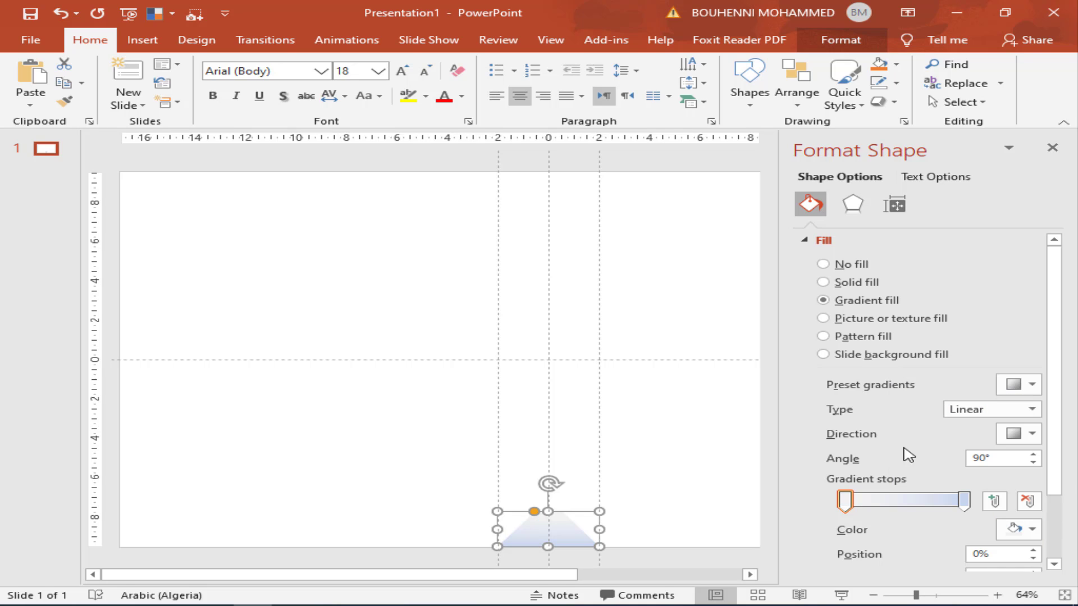
click(862, 500)
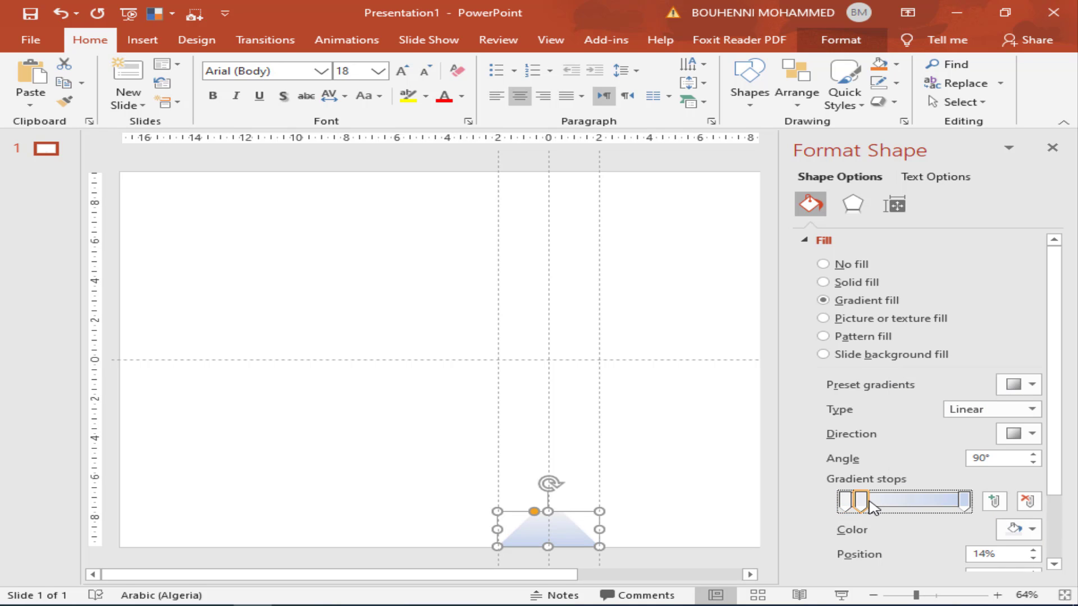
drag(868, 507, 872, 507)
click(1033, 530)
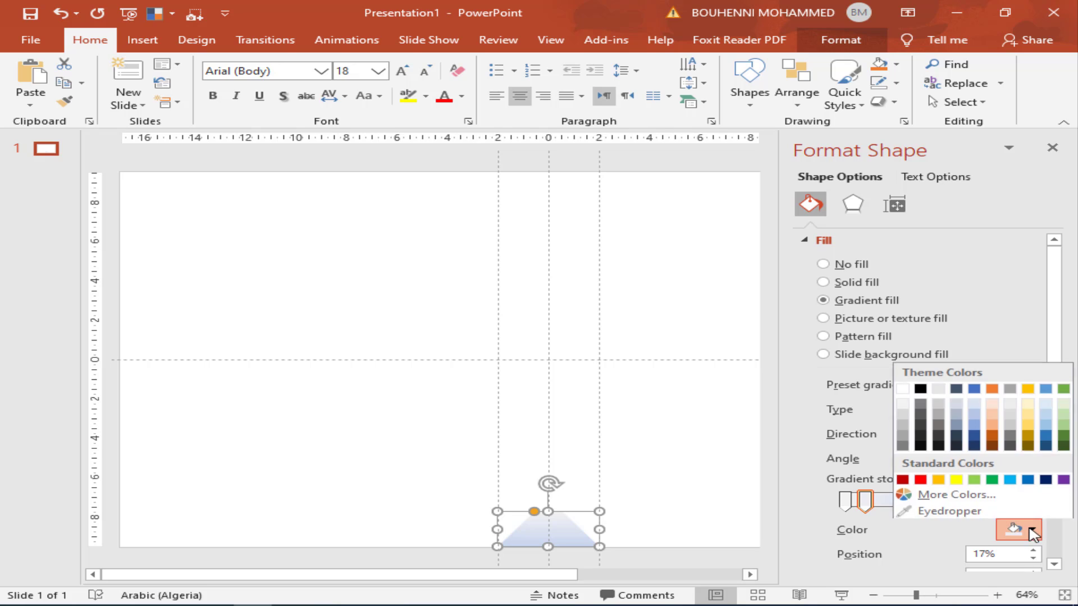
click(903, 423)
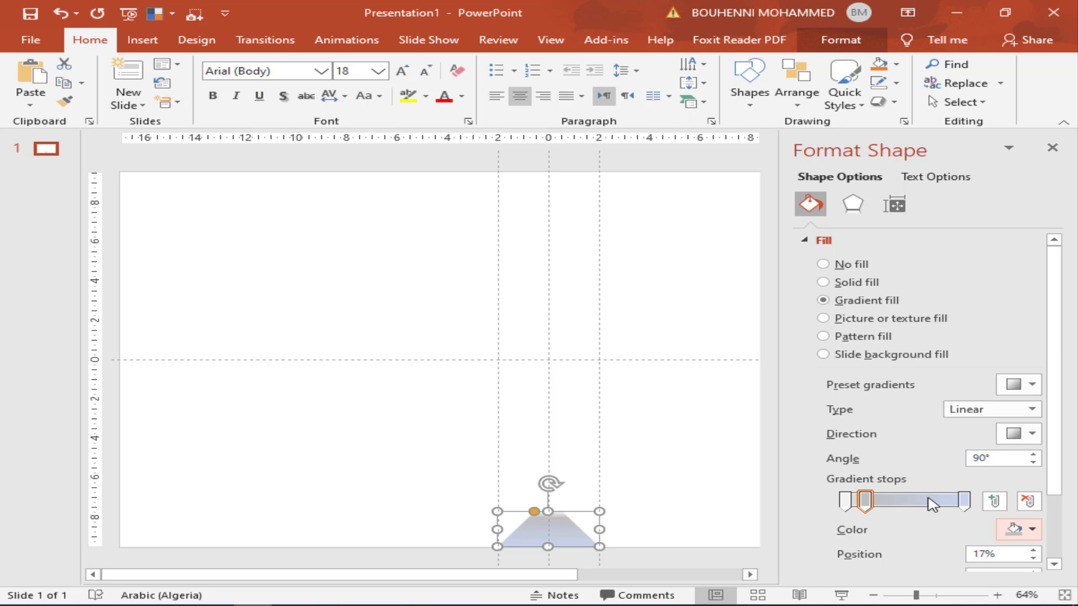
Step: Set the right-end stop to white and add a darker grey stop at 79%
click(964, 502)
click(1028, 530)
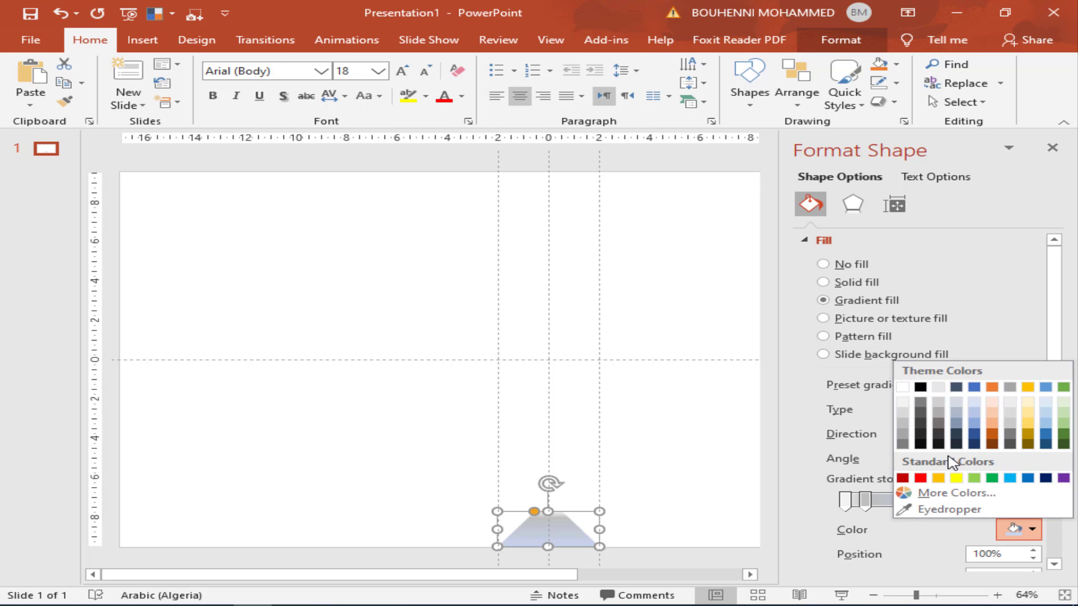
click(902, 387)
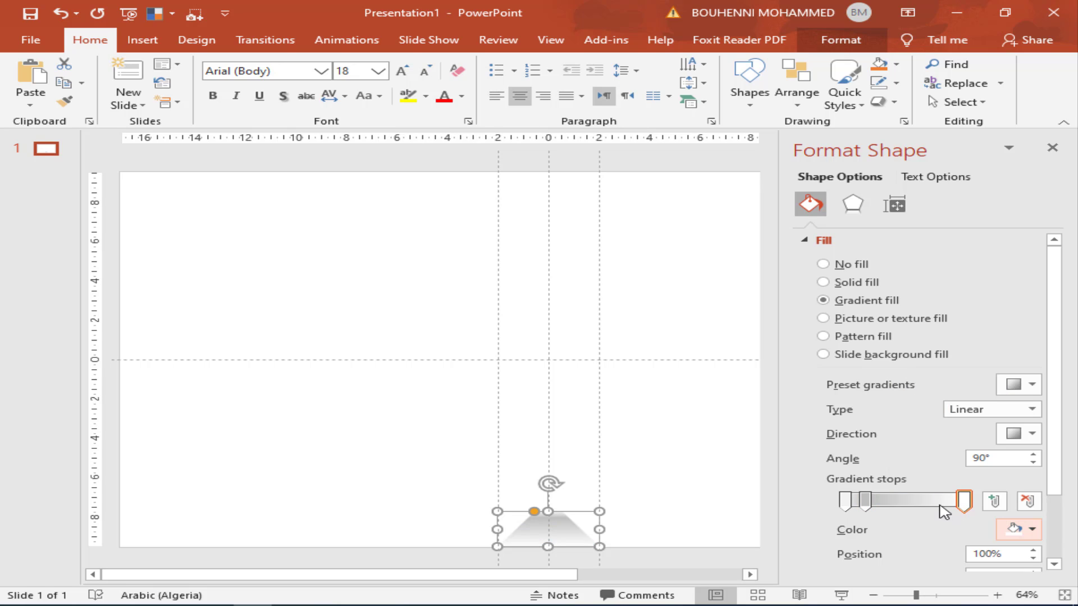
click(939, 501)
click(1029, 531)
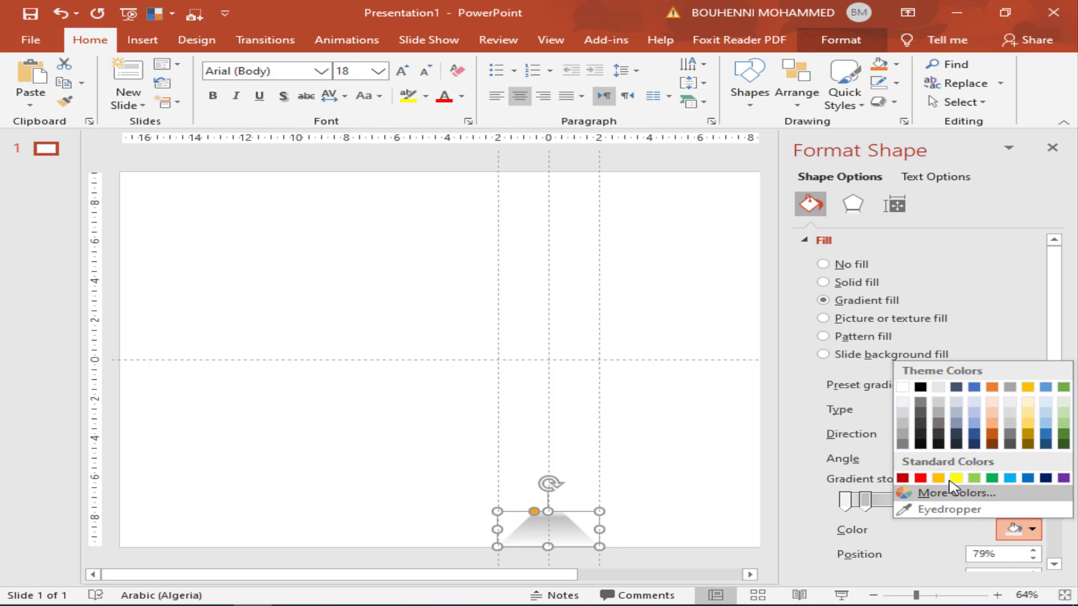
click(903, 441)
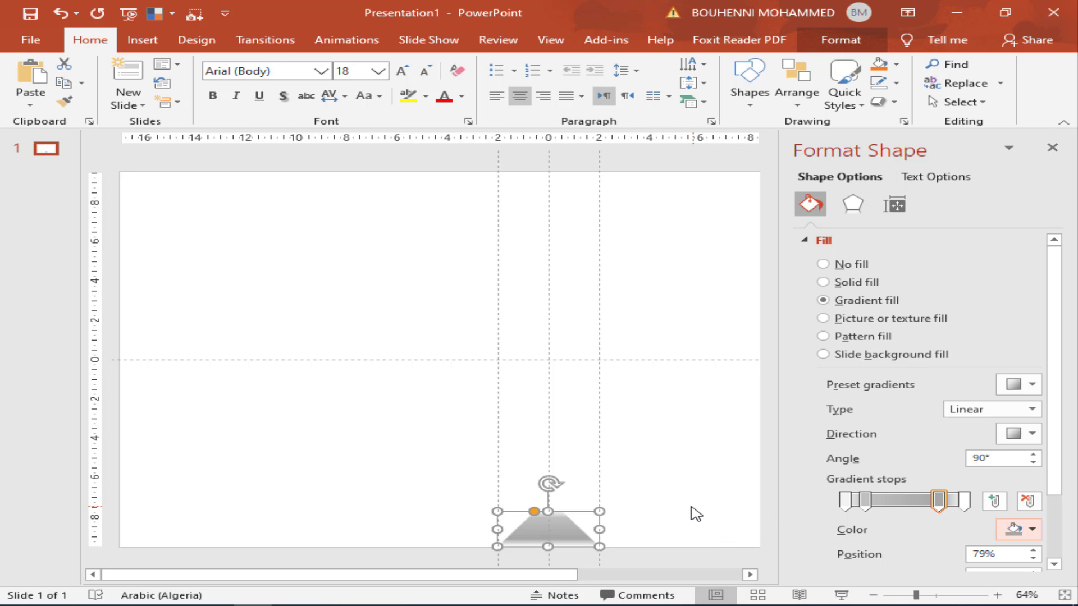
Step: Open the trapezoid's shadow settings and try an inner shadow preset
click(606, 532)
click(570, 533)
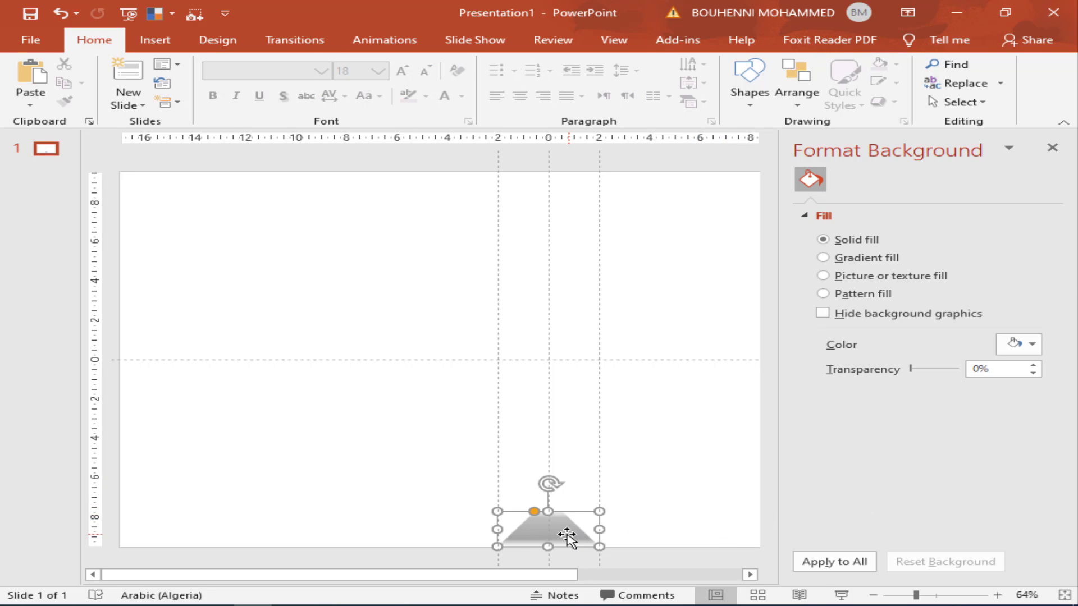
click(853, 205)
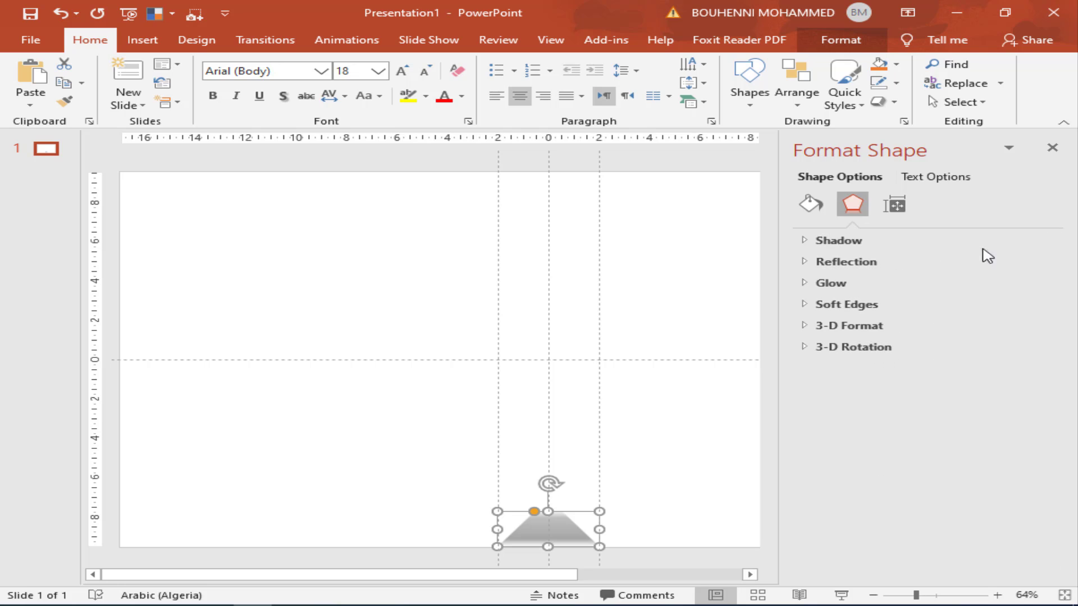
click(869, 247)
click(1032, 262)
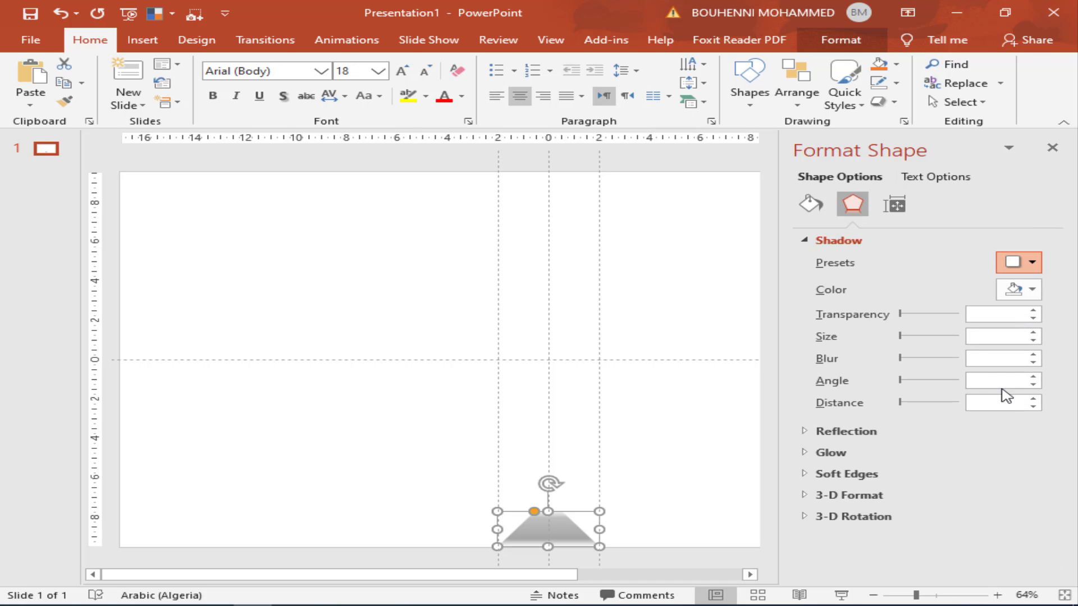
scroll(997, 568, down, 1)
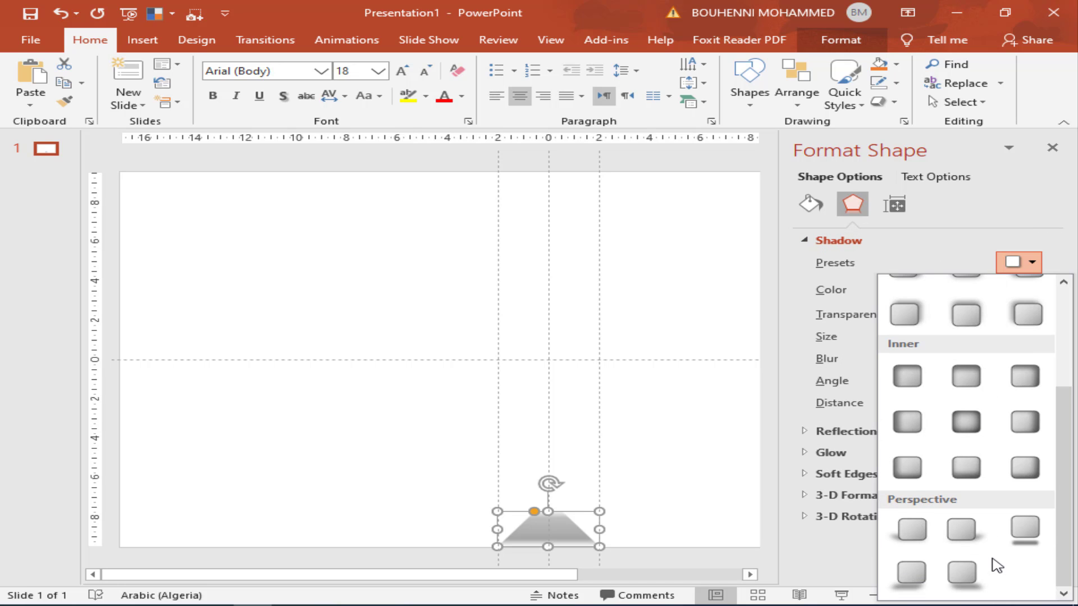
click(963, 425)
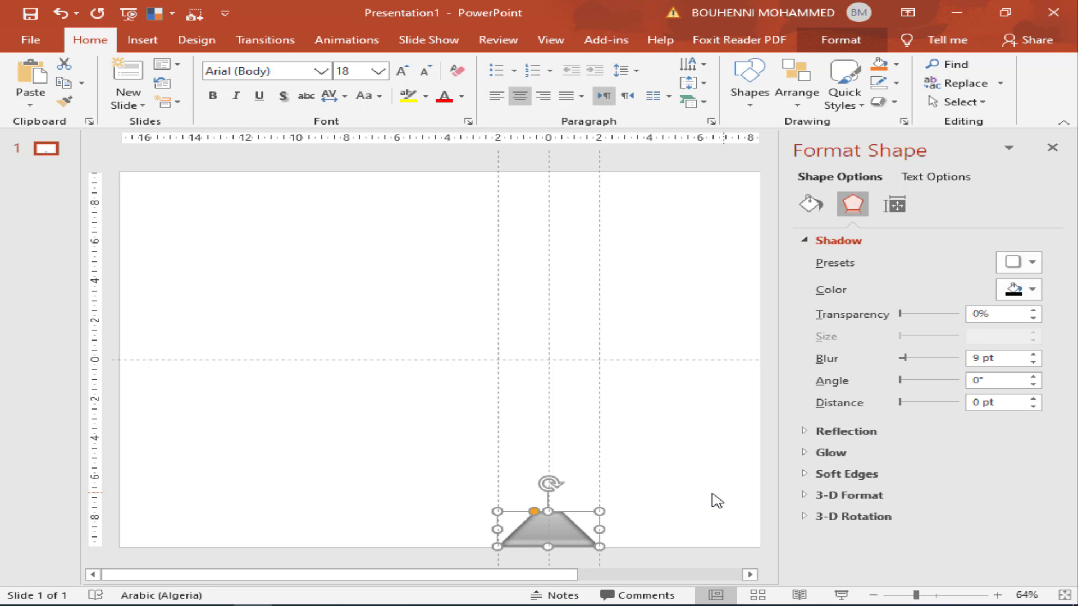
Step: Apply a centred outer shadow with 0% transparency, 5 pt blur and 0 pt distance
click(1032, 263)
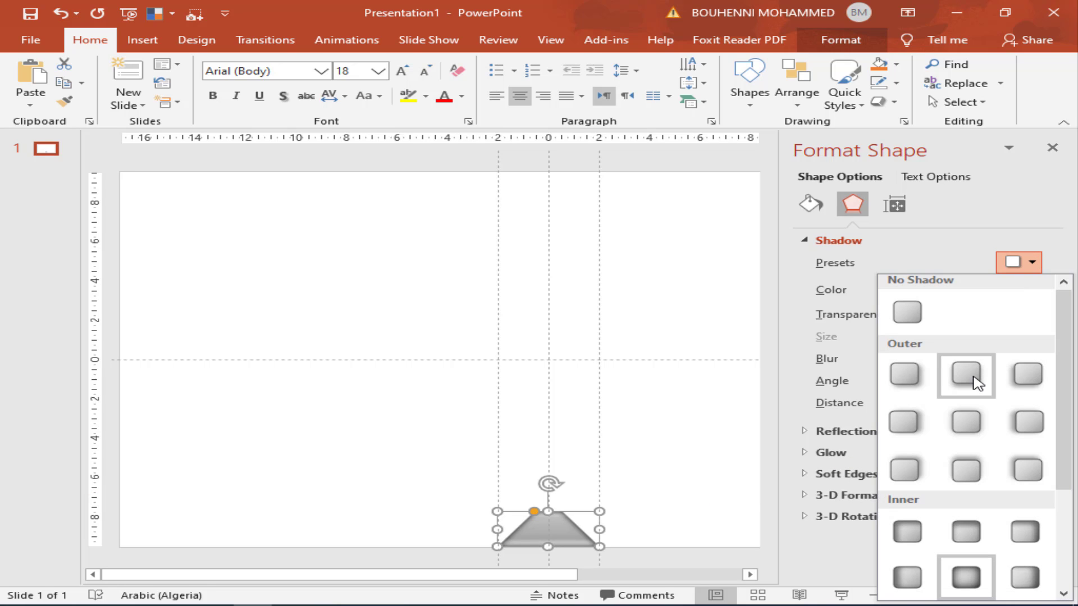
click(974, 414)
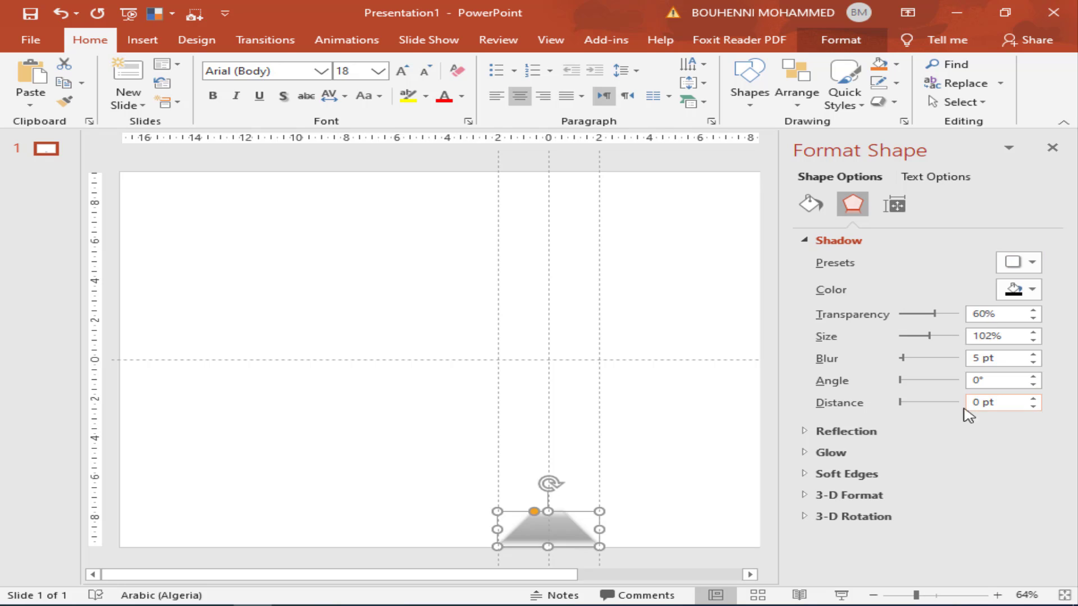
drag(935, 316, 896, 327)
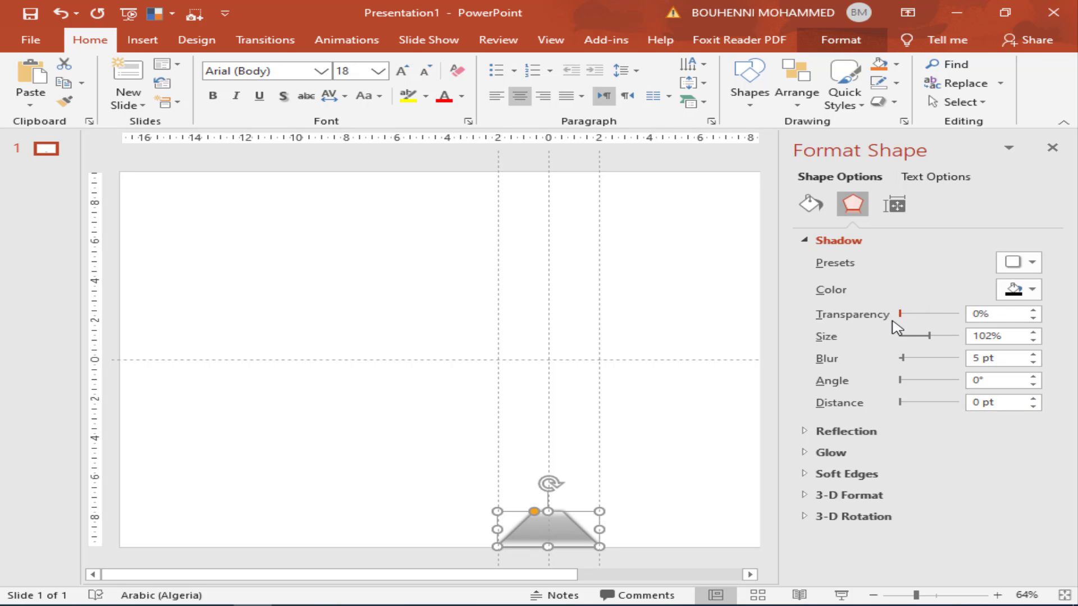
click(737, 461)
click(560, 529)
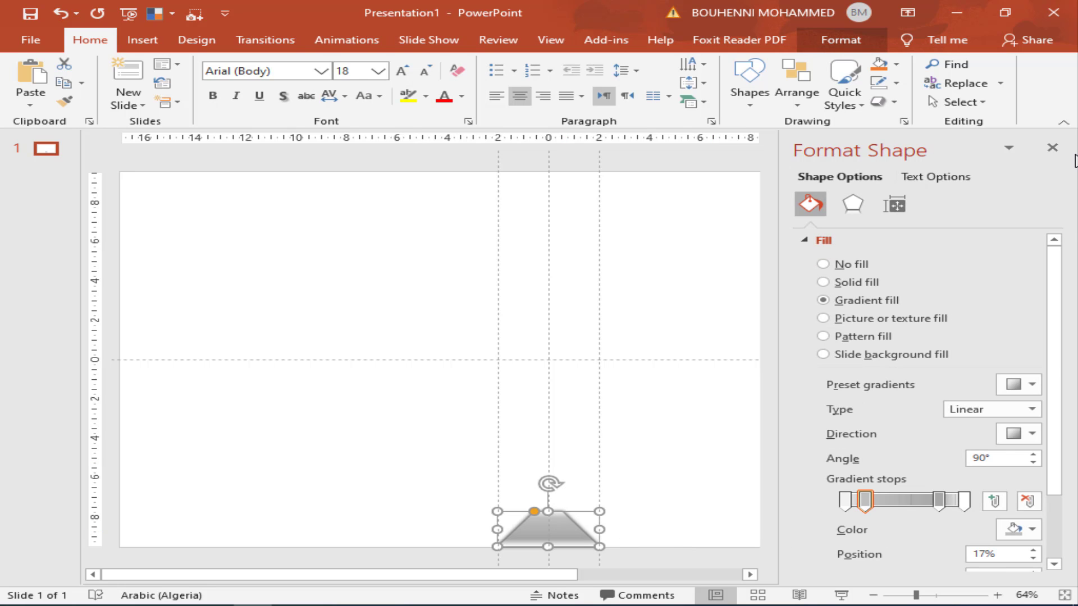
click(1053, 150)
Step: Set the slide background to a solid light grey through Format Background
right_click(783, 293)
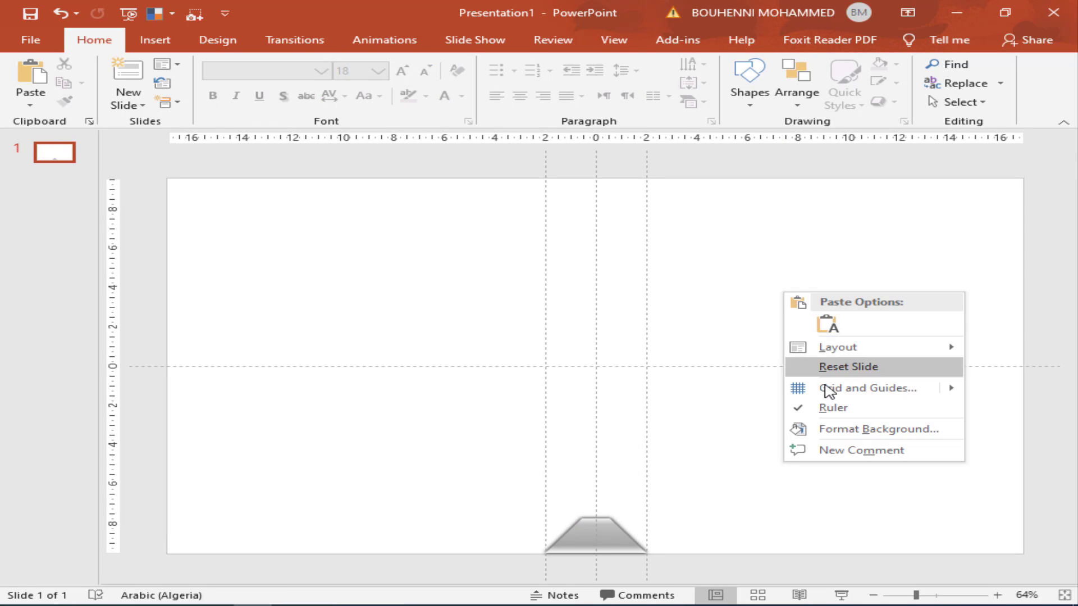
click(832, 432)
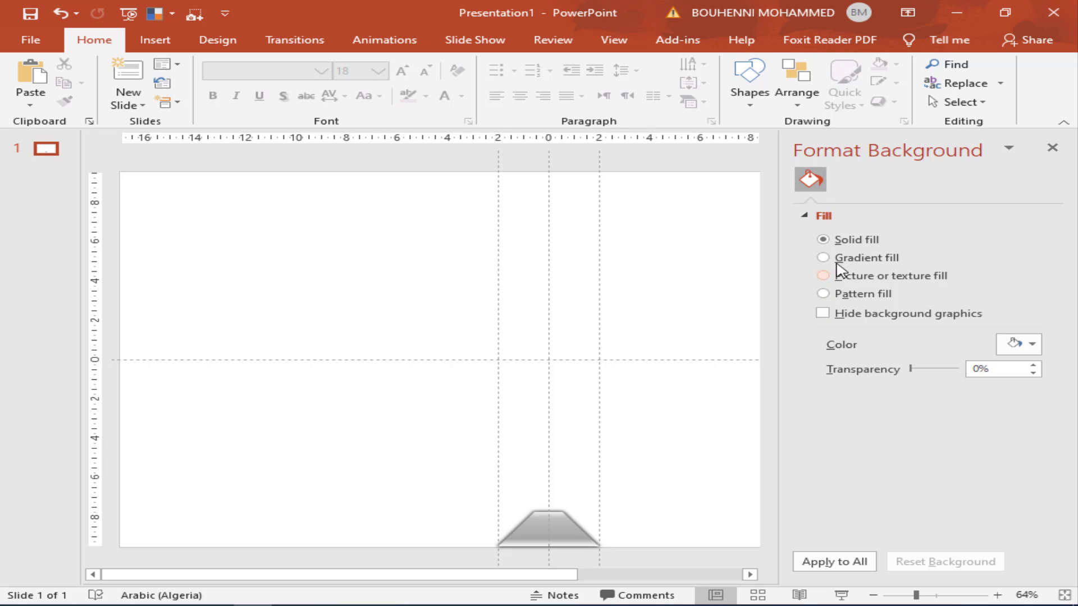
click(1032, 344)
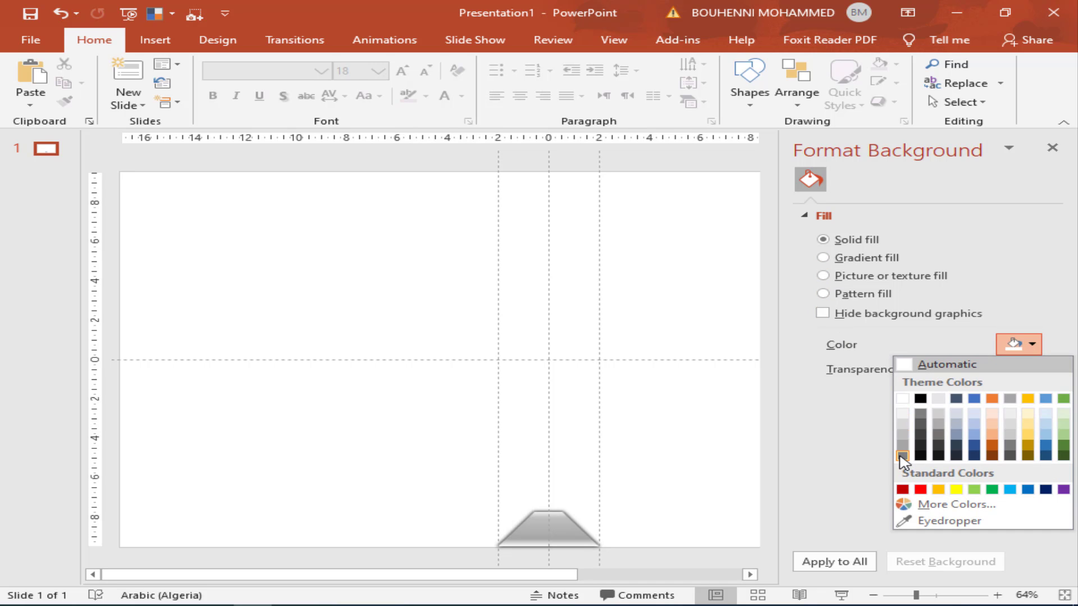
click(902, 456)
click(1031, 345)
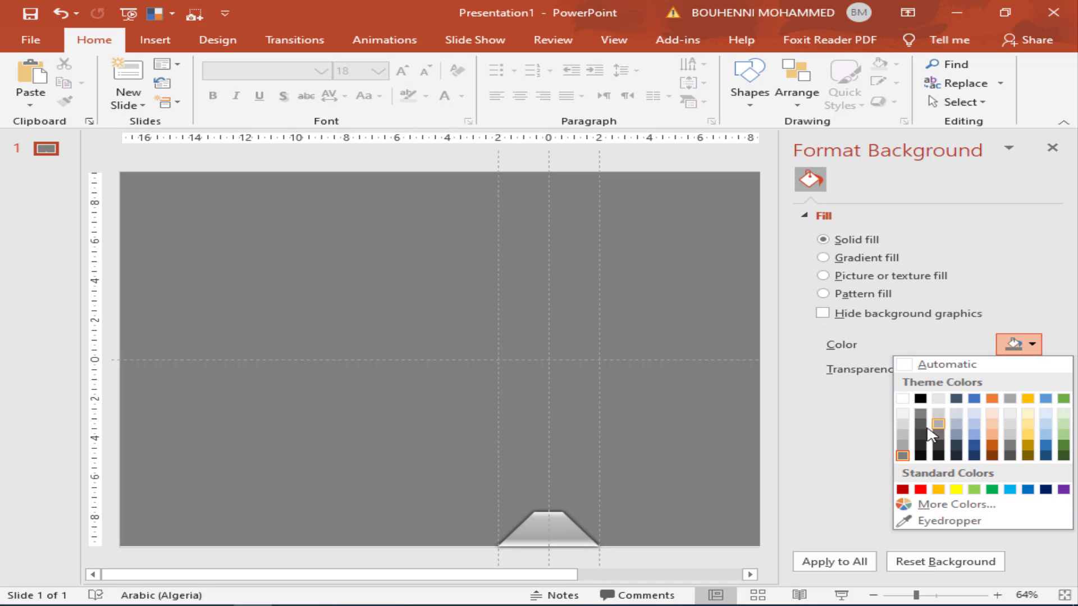
click(902, 434)
click(1018, 344)
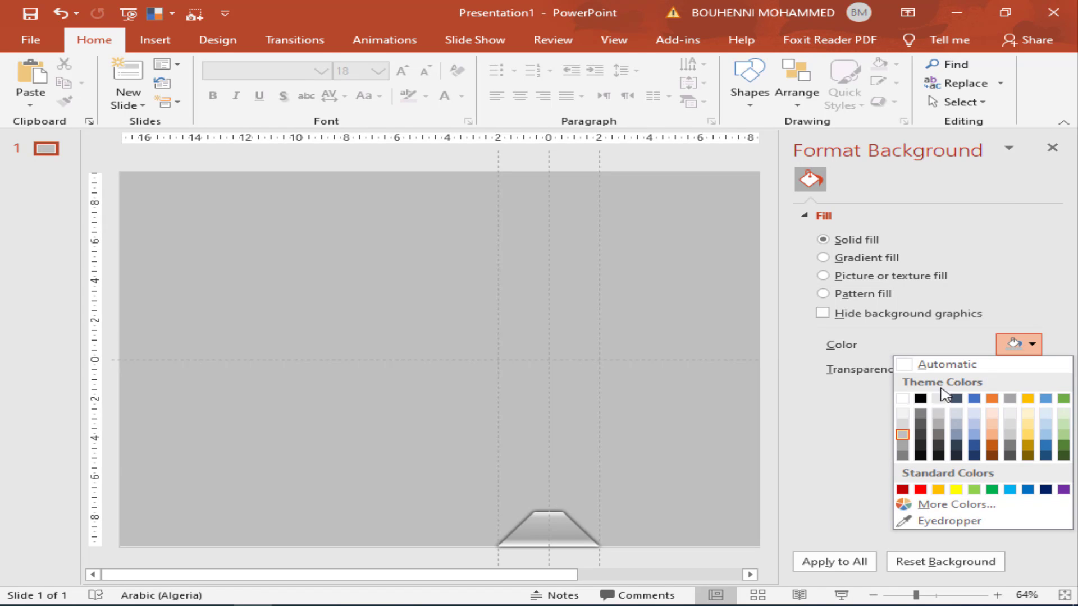
click(905, 424)
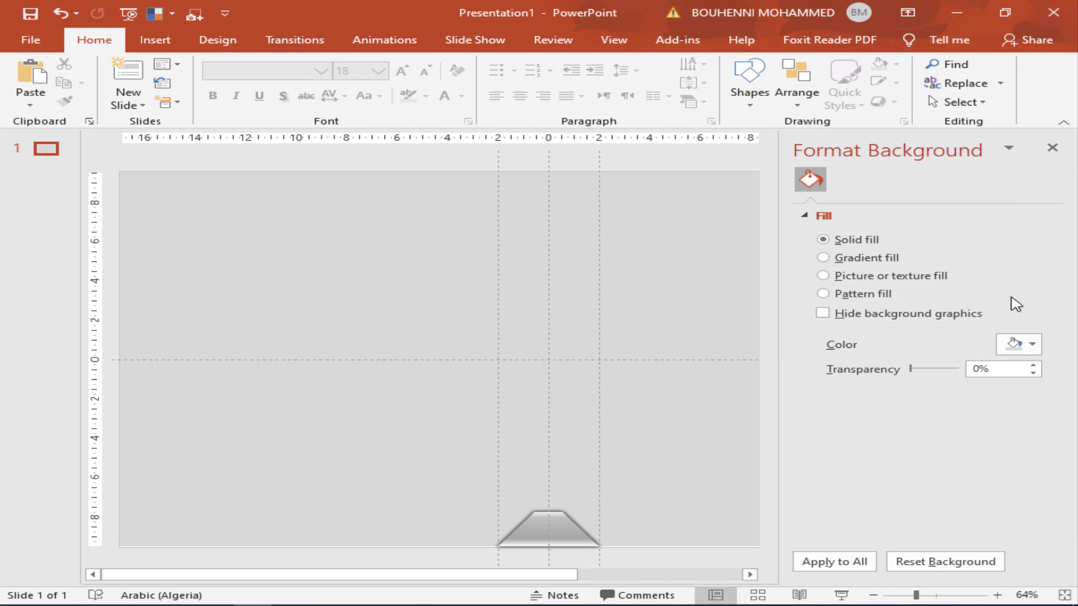
click(1052, 148)
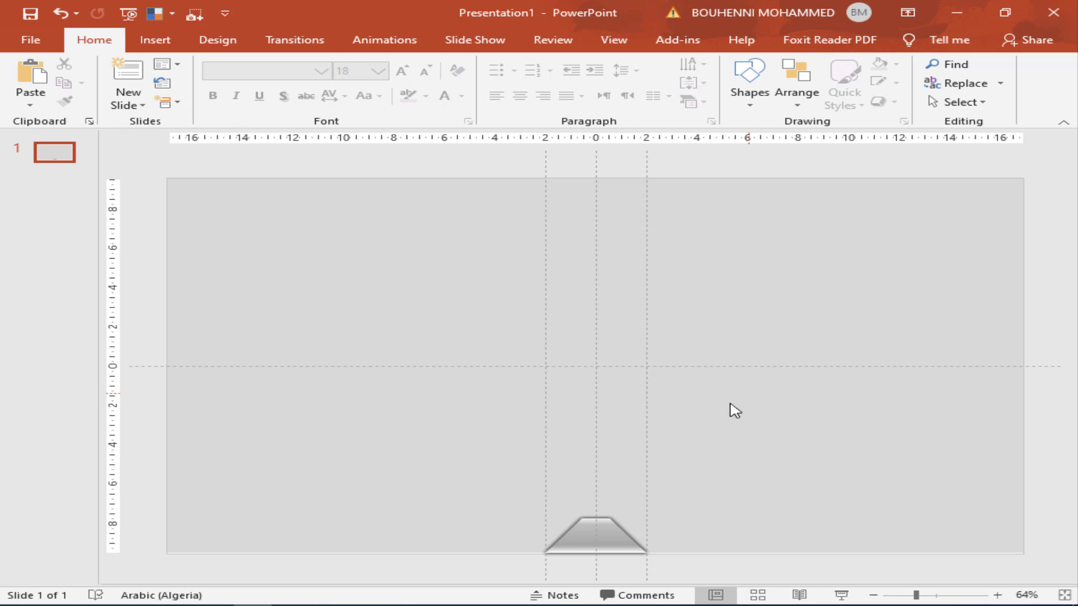
Step: Draw a rectangle pole 14.74 cm tall down to the base and narrow it to 0.3 cm
click(744, 101)
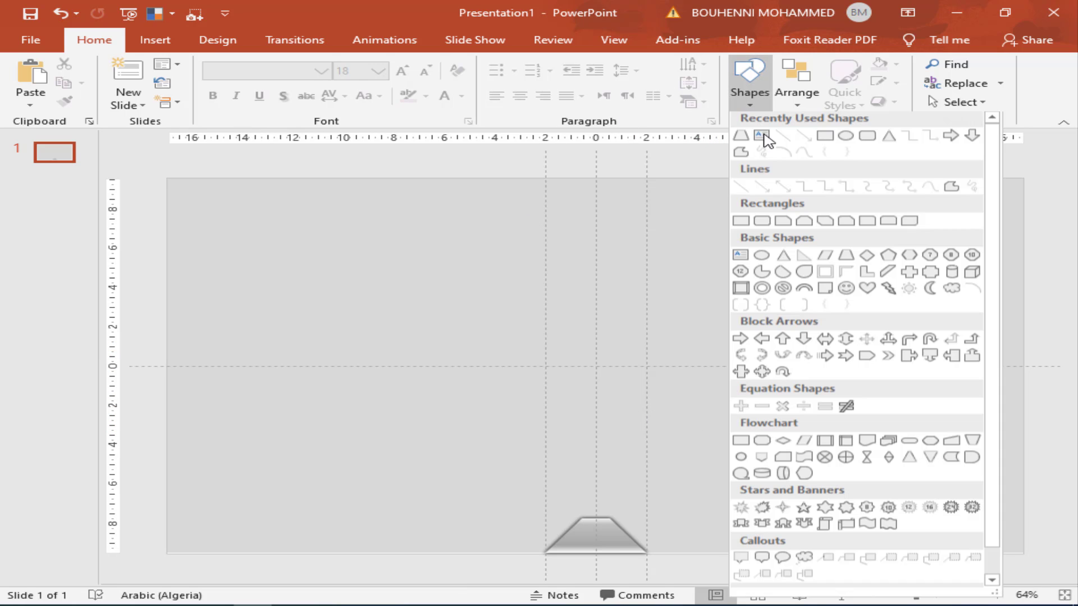
click(825, 139)
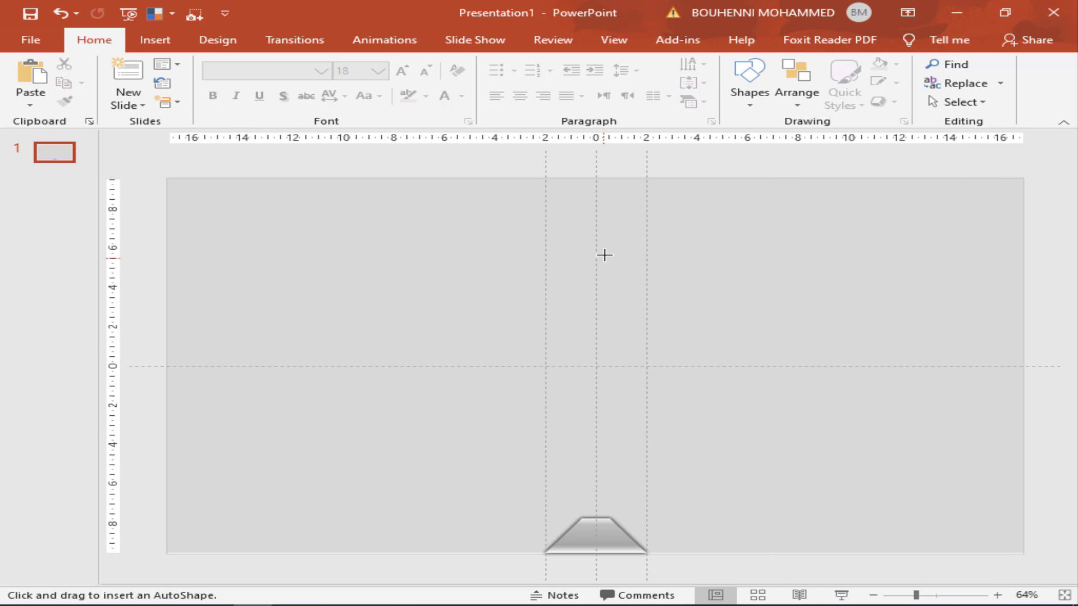
drag(604, 229, 586, 516)
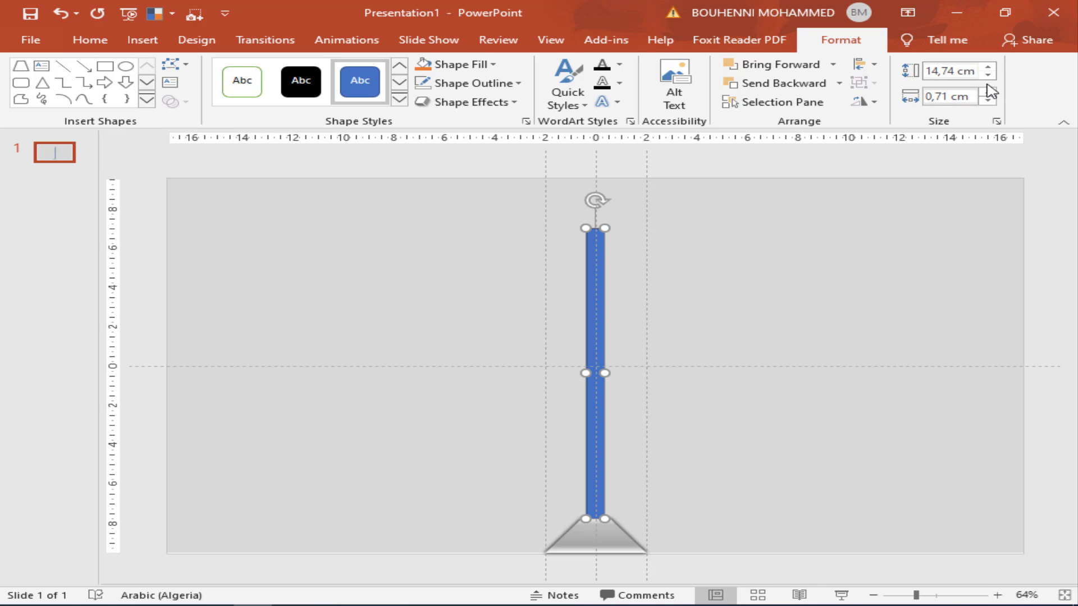
click(989, 101)
click(989, 101)
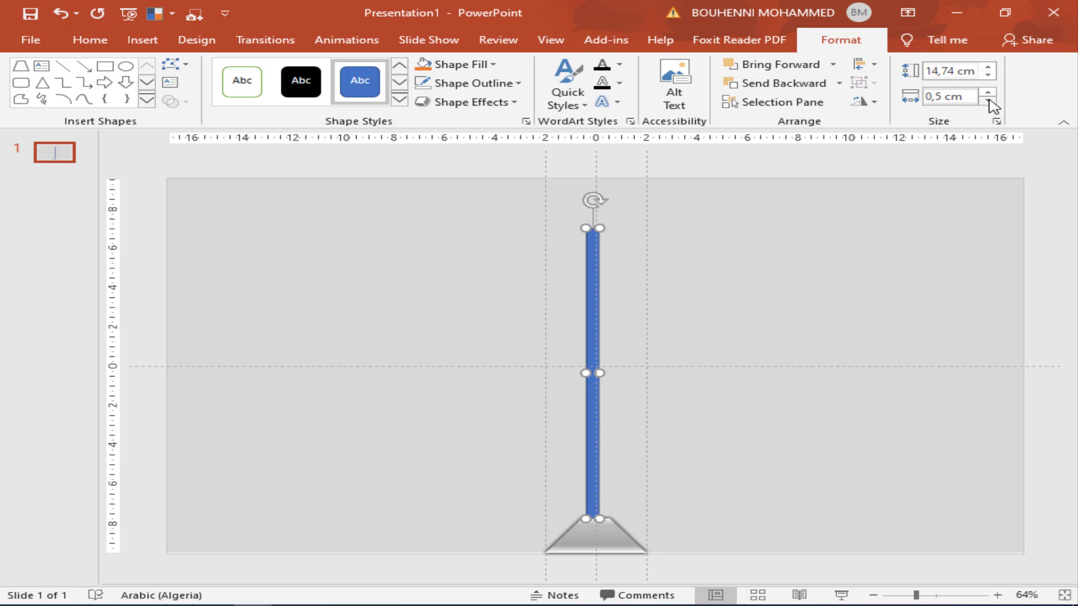
click(989, 101)
click(989, 101)
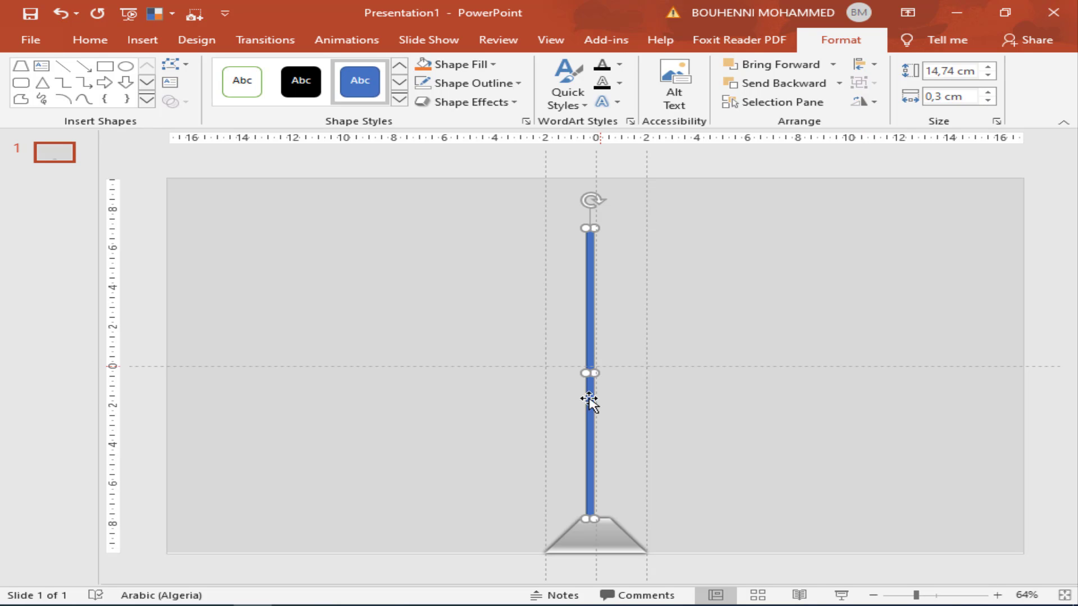
Step: Centre the pole horizontally on the slide
click(874, 65)
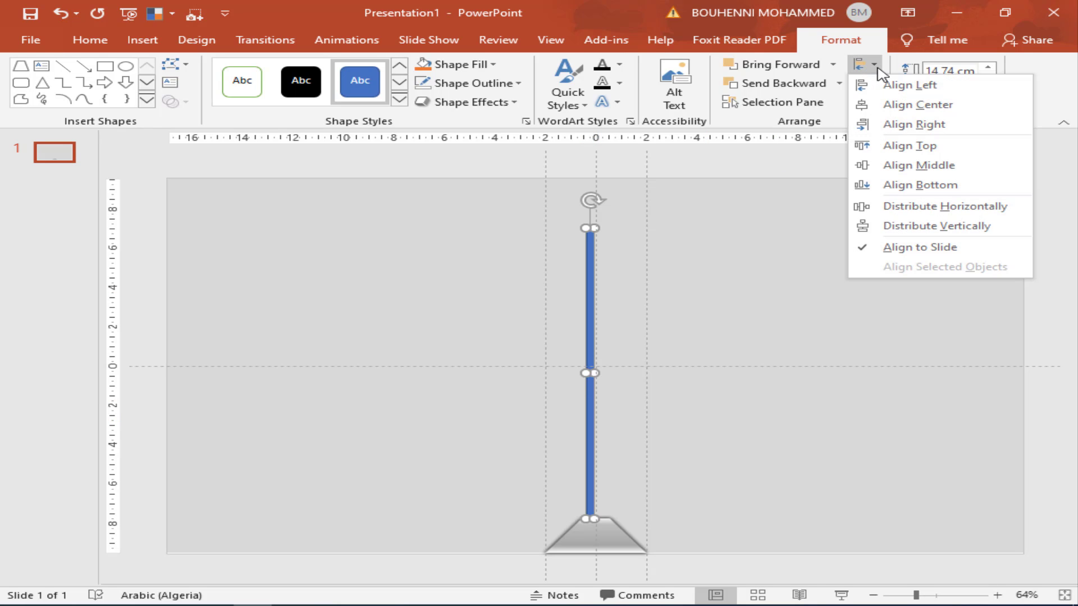
click(891, 104)
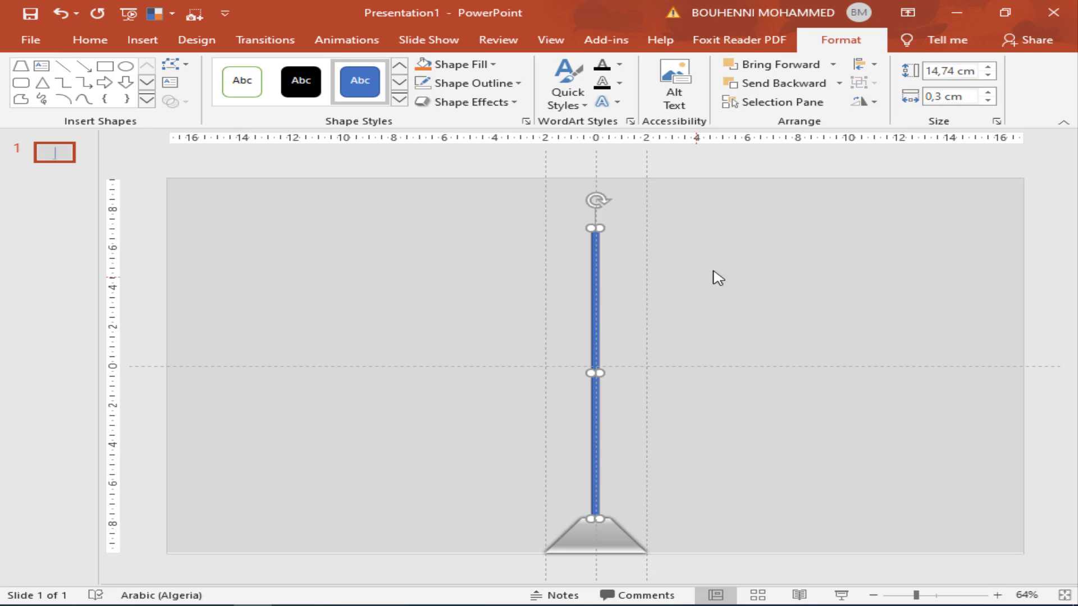
click(836, 222)
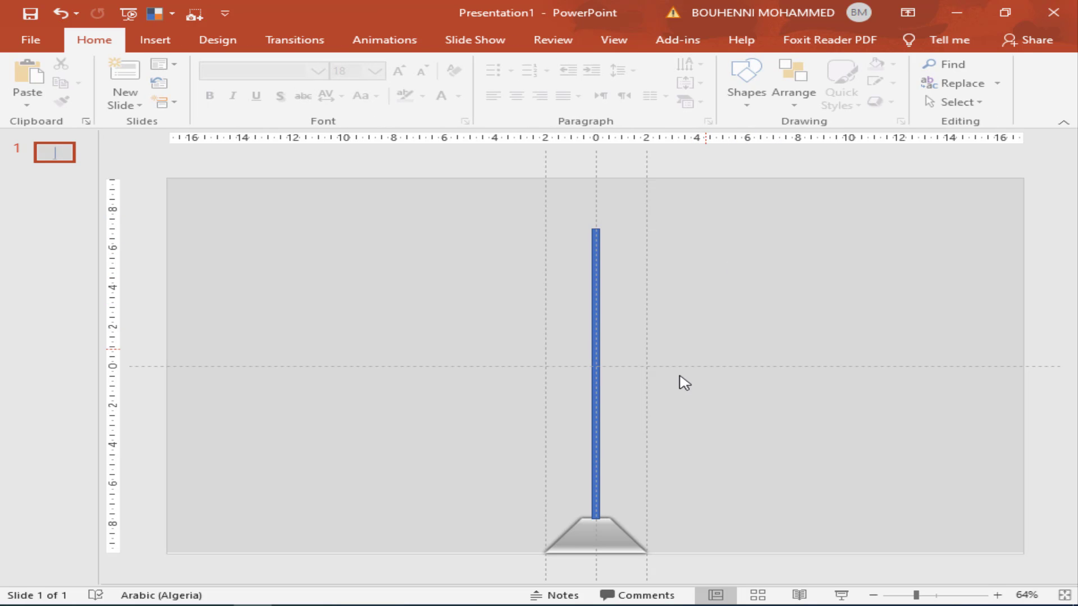
Step: Fill the pole with black
click(598, 307)
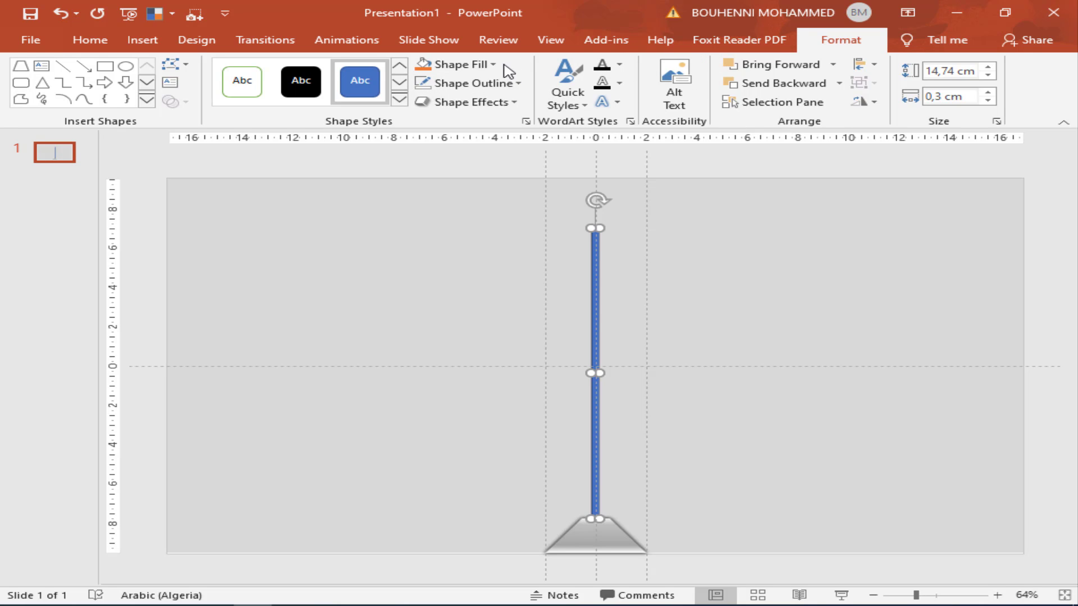
click(492, 65)
click(440, 102)
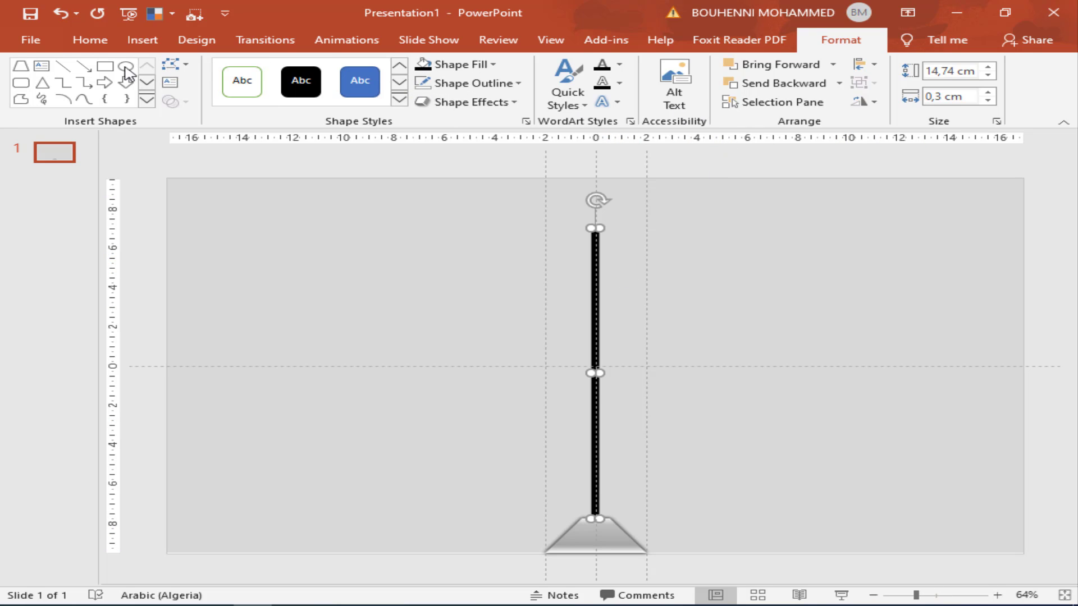
Step: Draw a block arc on the right of the slide and make its band thinner
click(147, 100)
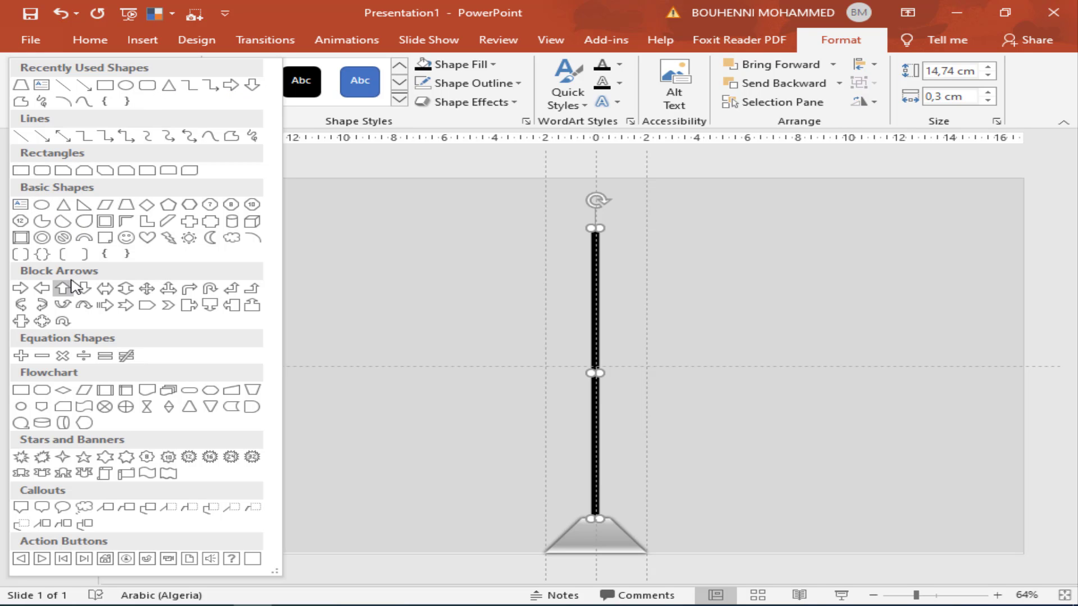
click(83, 238)
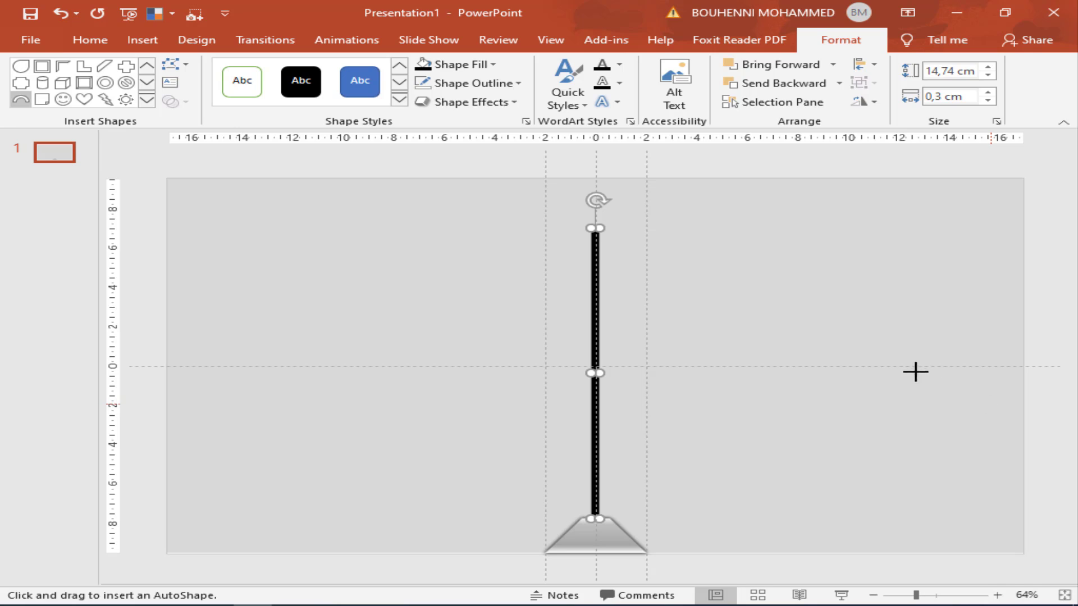
drag(915, 371, 836, 281)
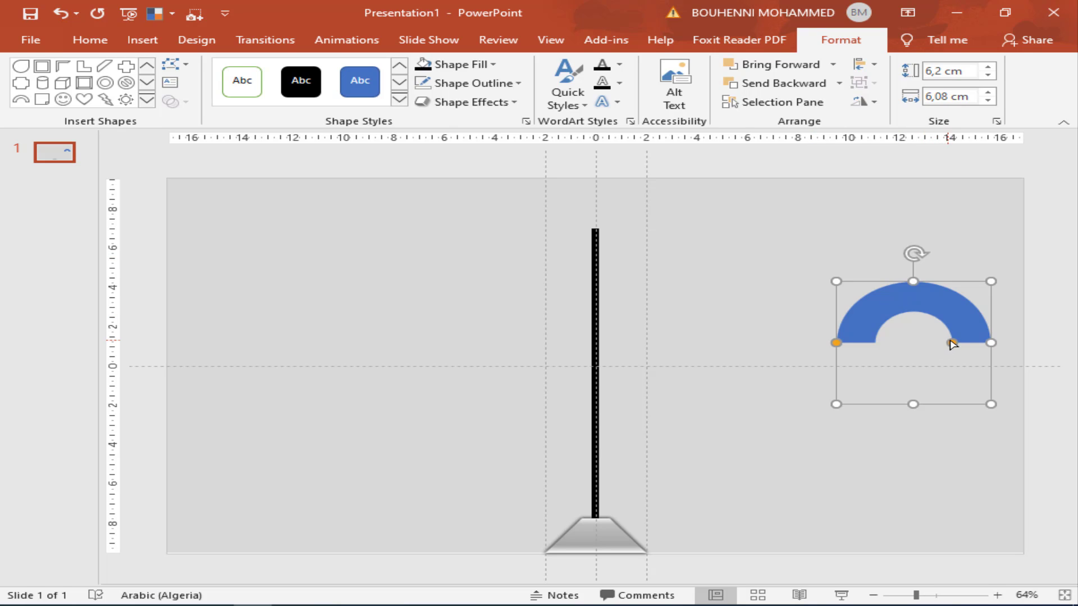
drag(955, 341, 981, 342)
drag(984, 342, 986, 342)
Step: Move the arc onto the pole's top and shrink it to 5.59 cm tall
drag(878, 296, 629, 191)
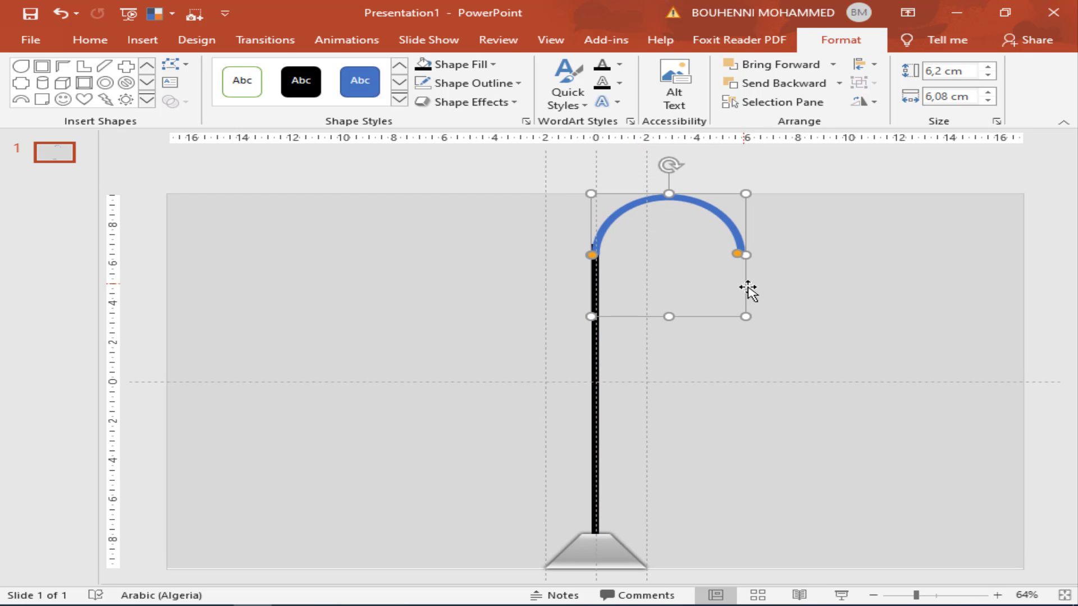
drag(916, 596, 952, 595)
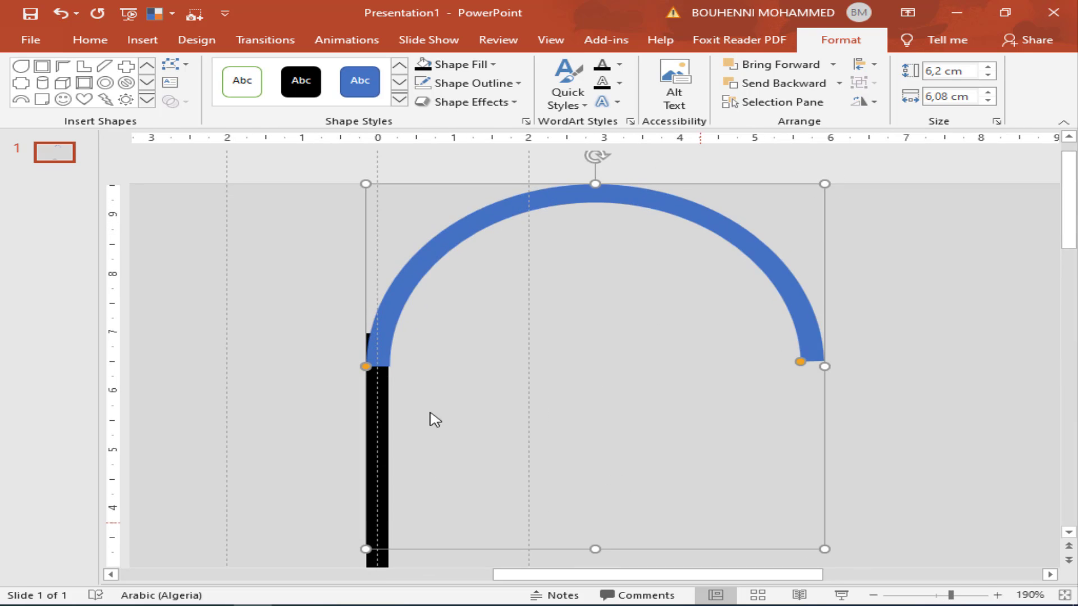
drag(391, 302, 386, 273)
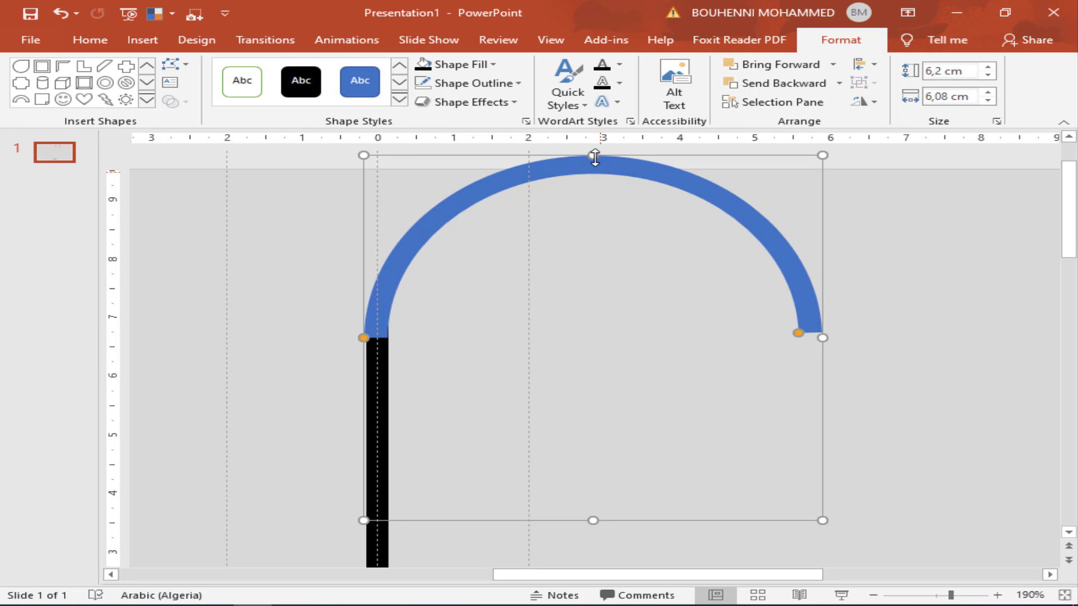
drag(592, 156, 589, 198)
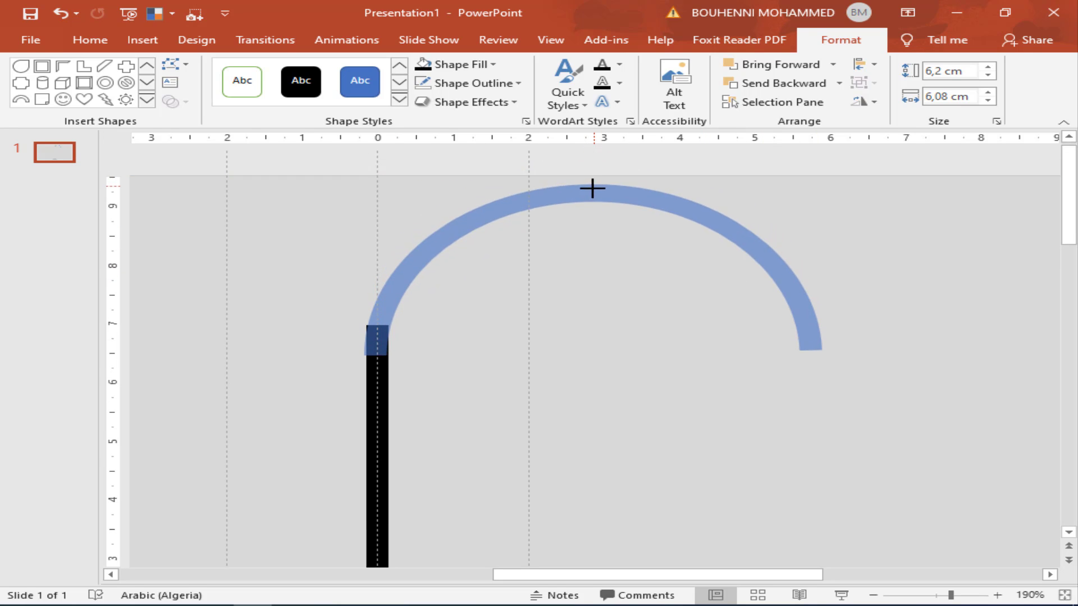
drag(590, 197, 590, 198)
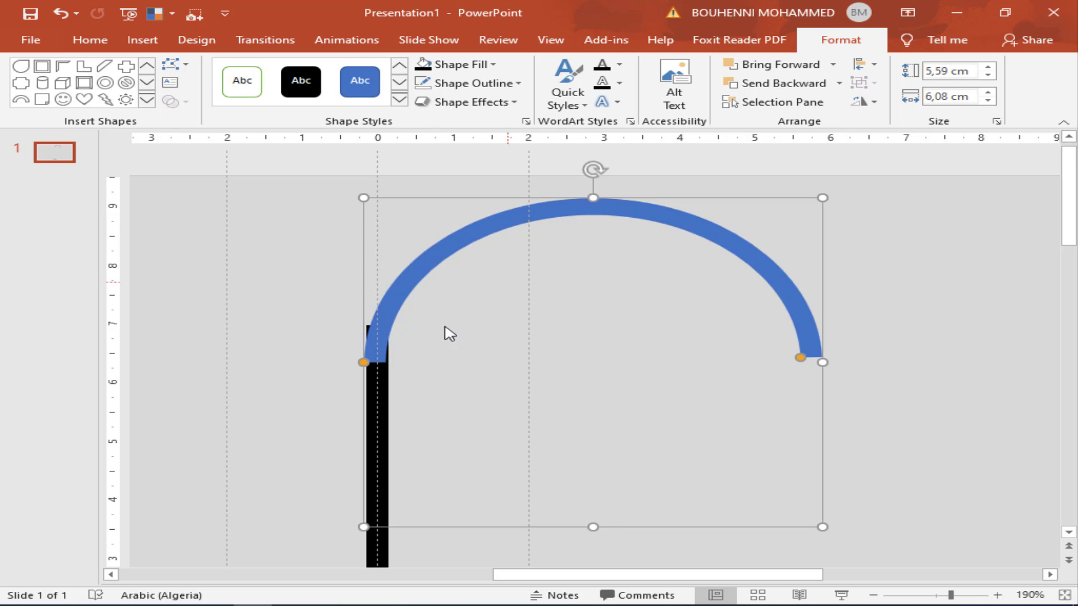
drag(397, 308, 397, 283)
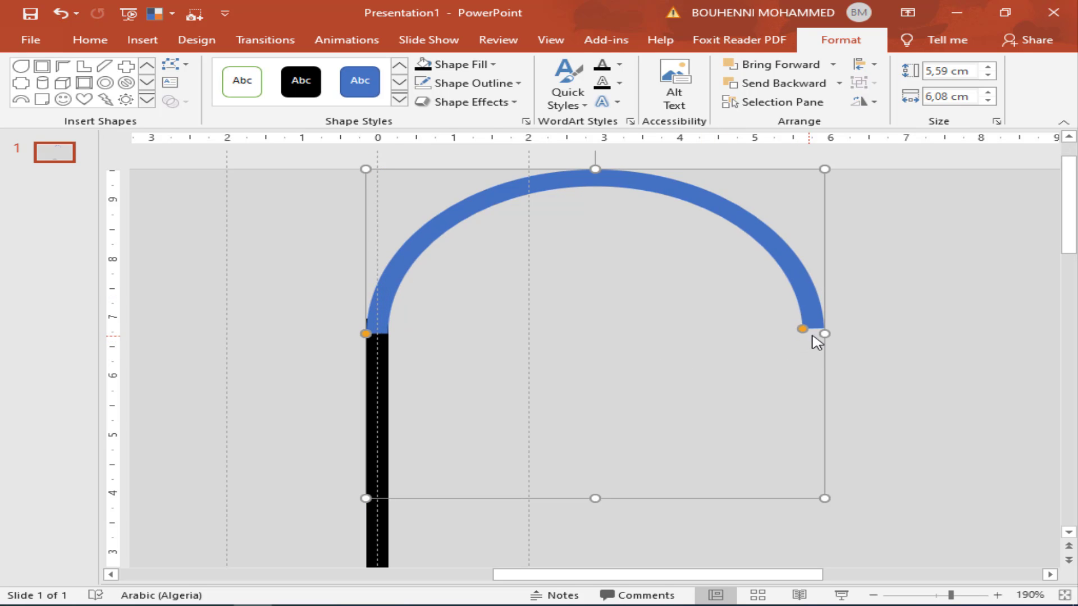
drag(950, 595, 915, 595)
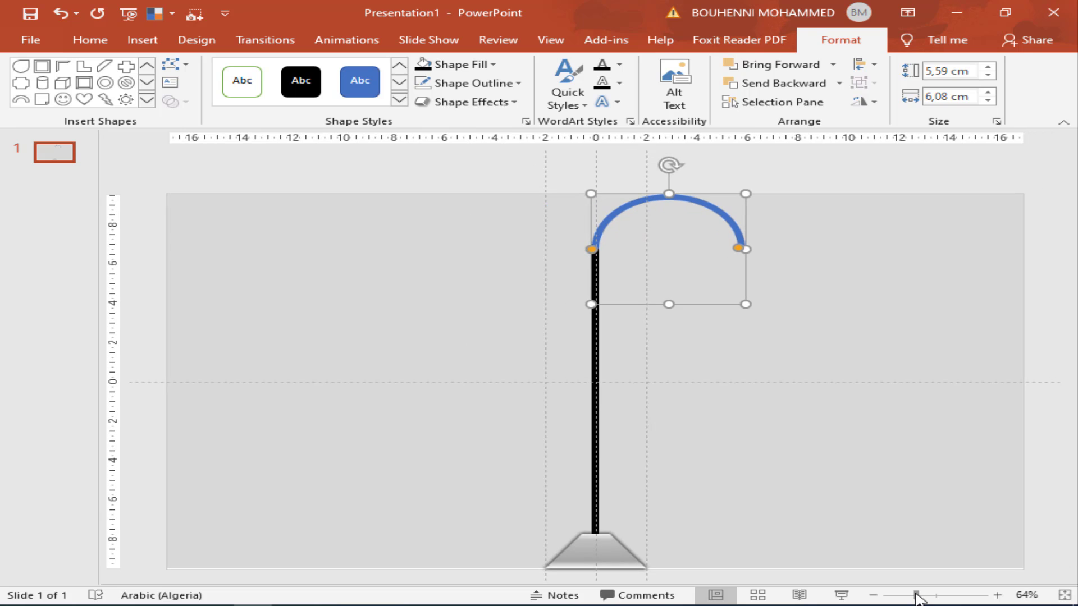
Step: Shorten the pole to 13.9 cm and nudge it down slightly
click(777, 483)
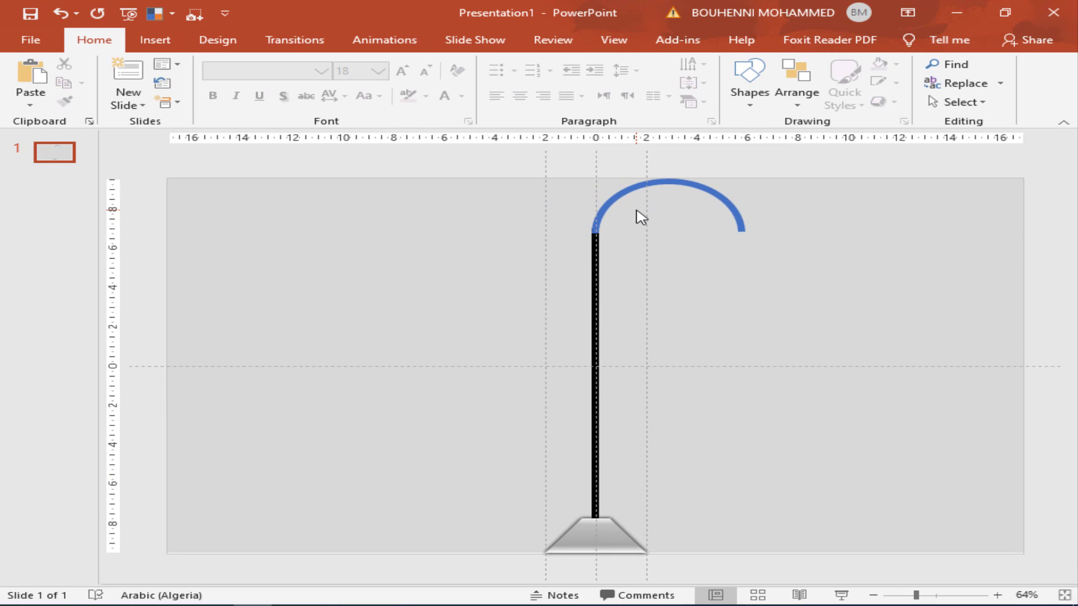
click(596, 269)
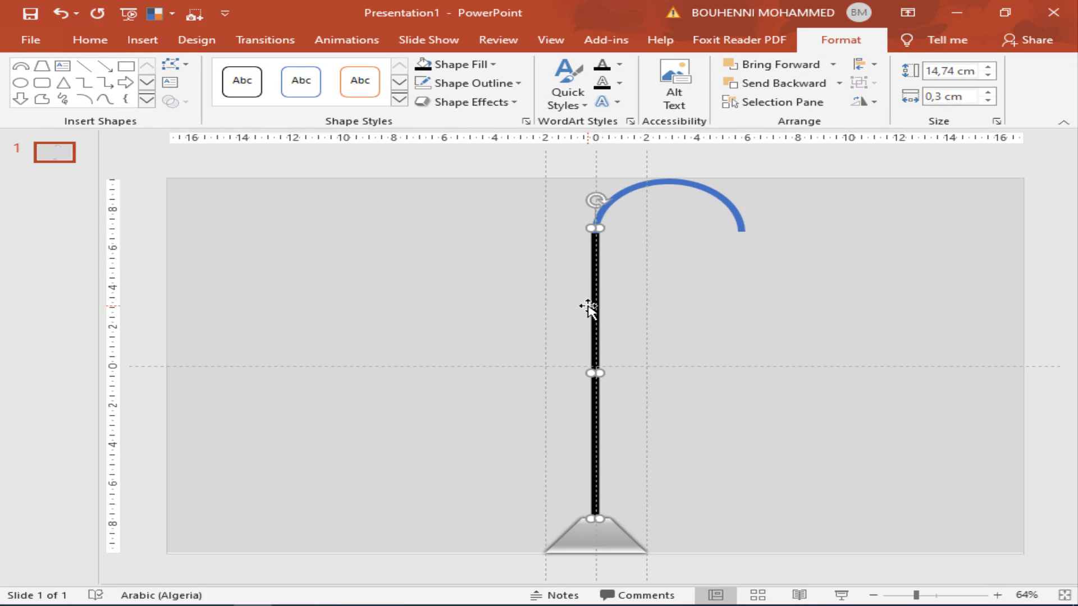
click(988, 75)
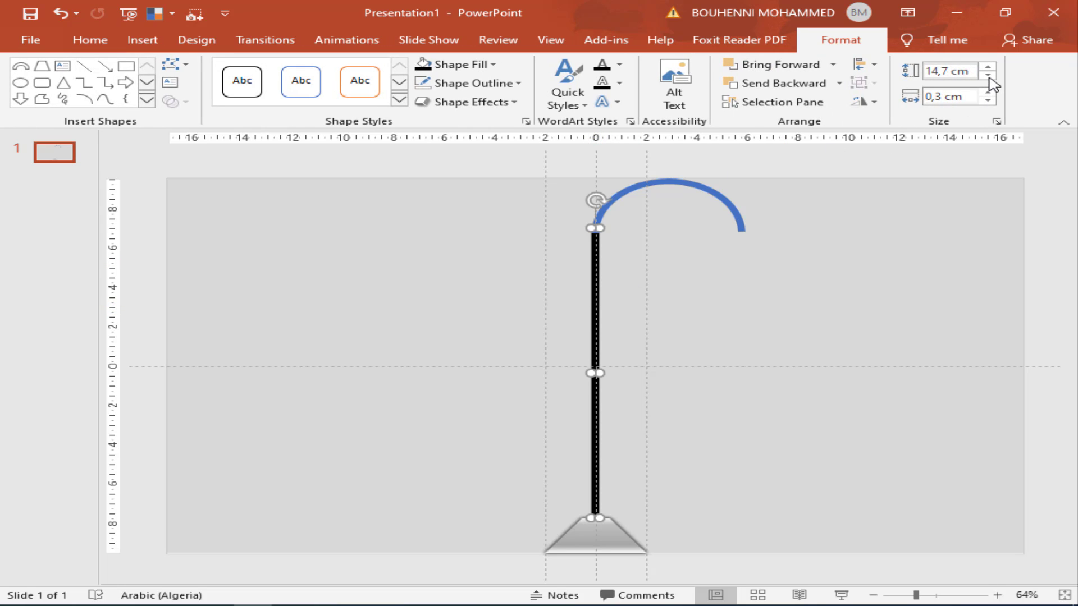
click(988, 75)
click(988, 75)
click(988, 75)
click(989, 79)
click(989, 78)
click(989, 78)
click(989, 79)
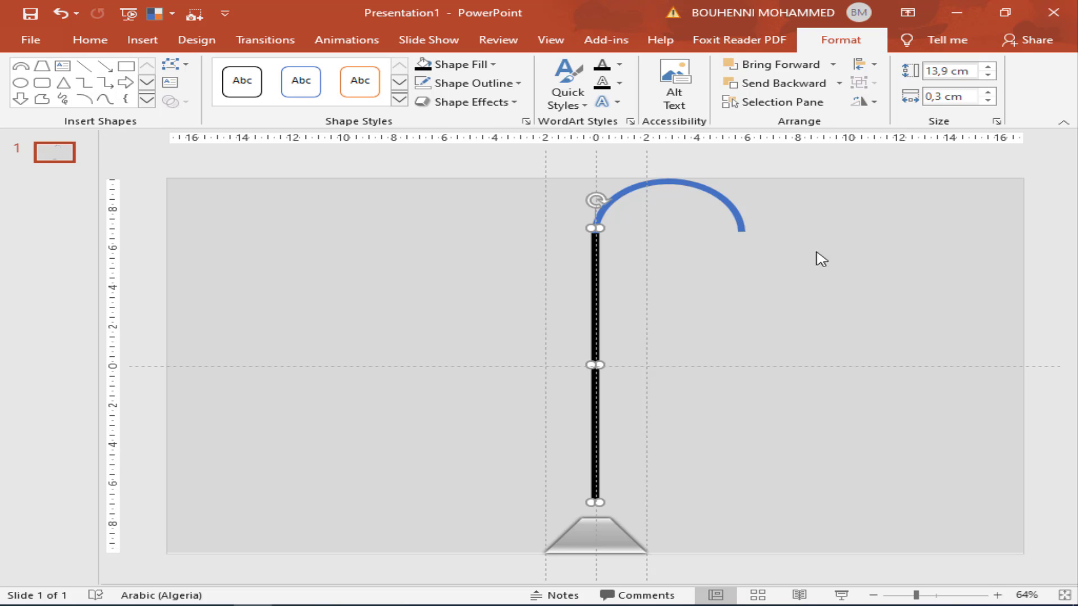
key(Down)
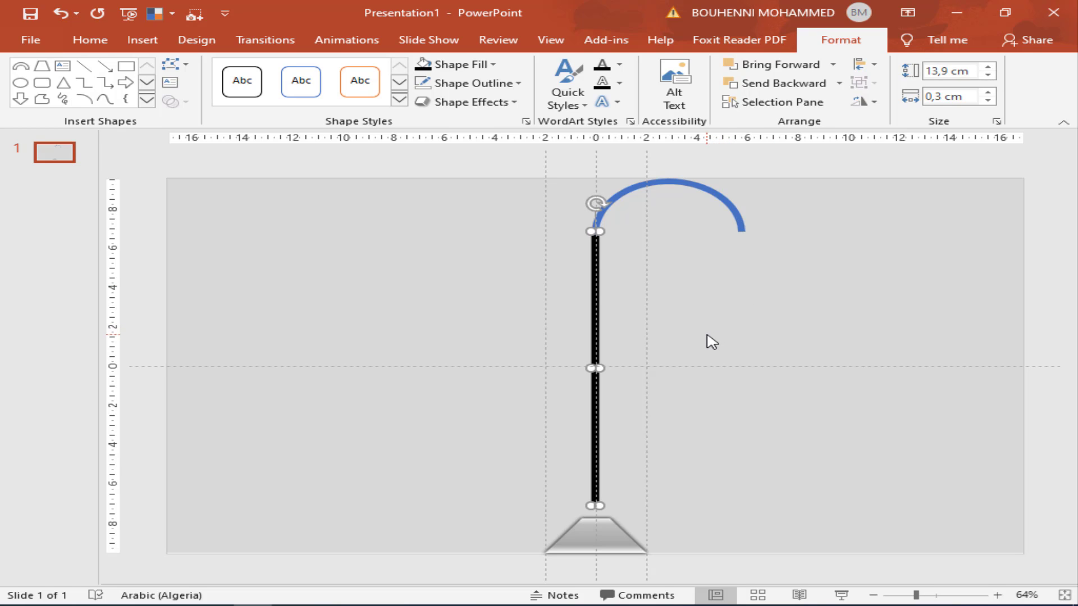
key(Down)
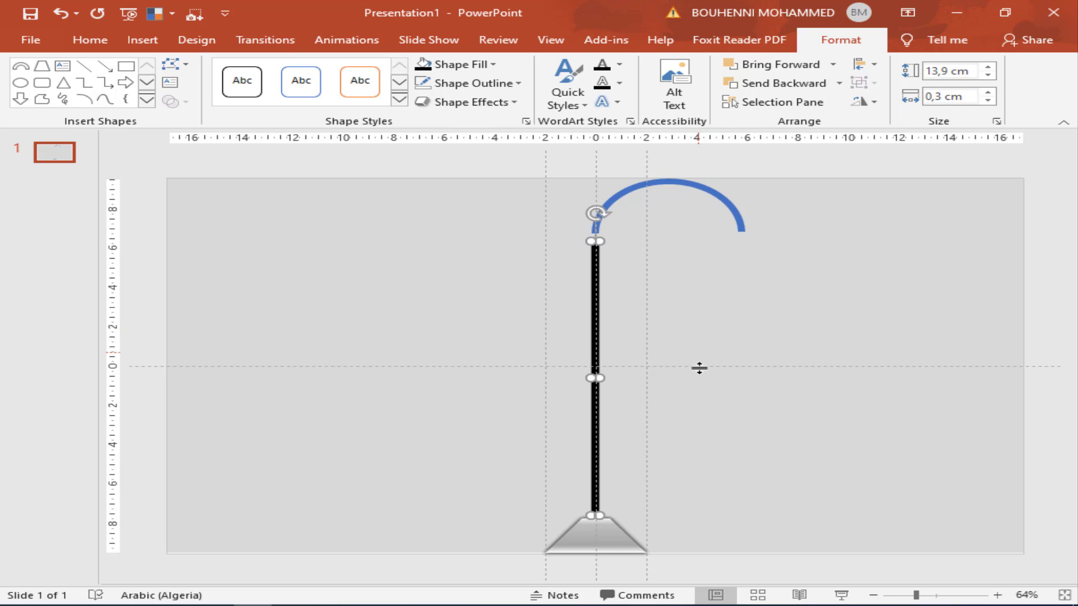
Step: Nudge the blue arc down so its end joins flush with the pole's top
click(726, 464)
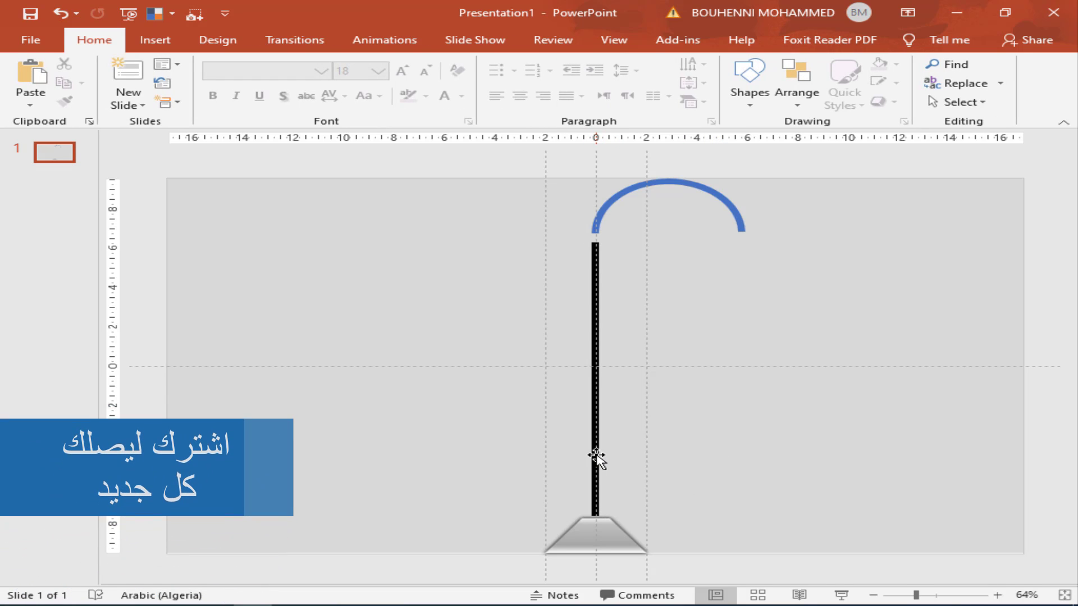
click(595, 457)
click(698, 464)
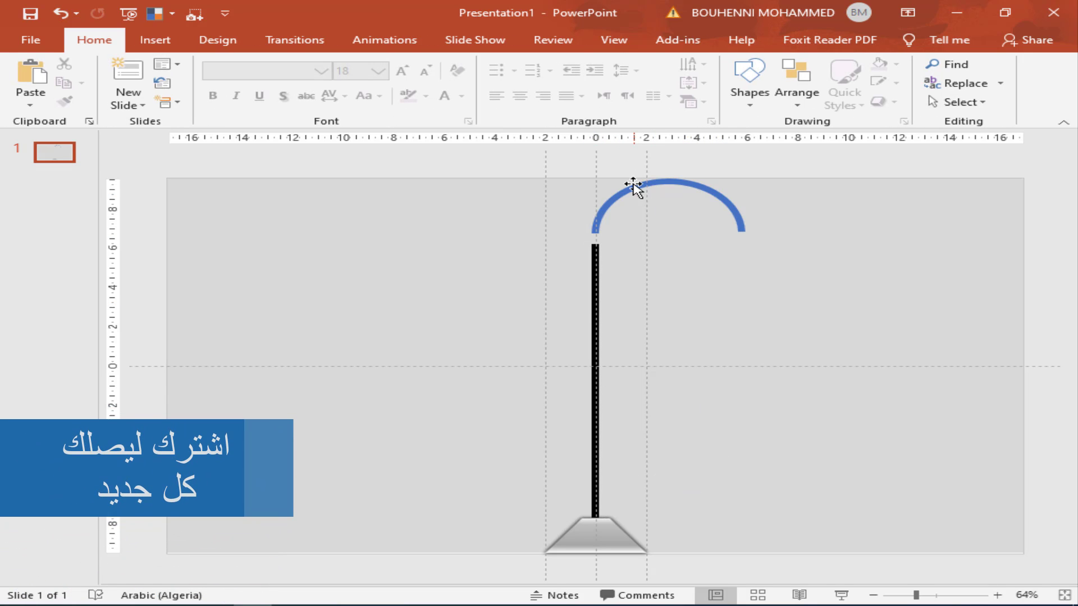
click(638, 191)
key(Down)
key(Down)
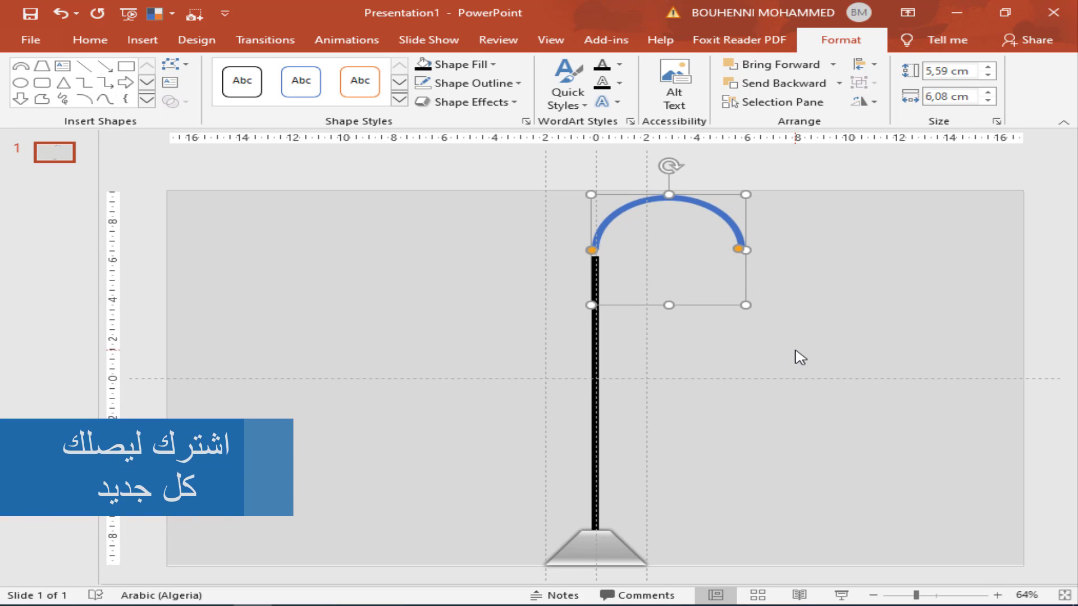
key(Down)
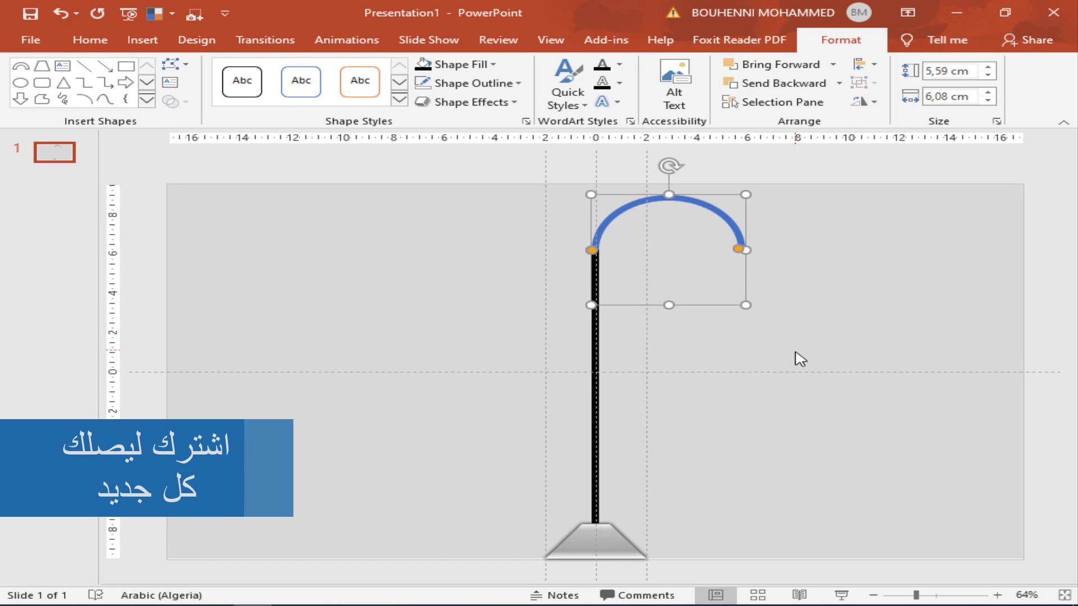
click(713, 334)
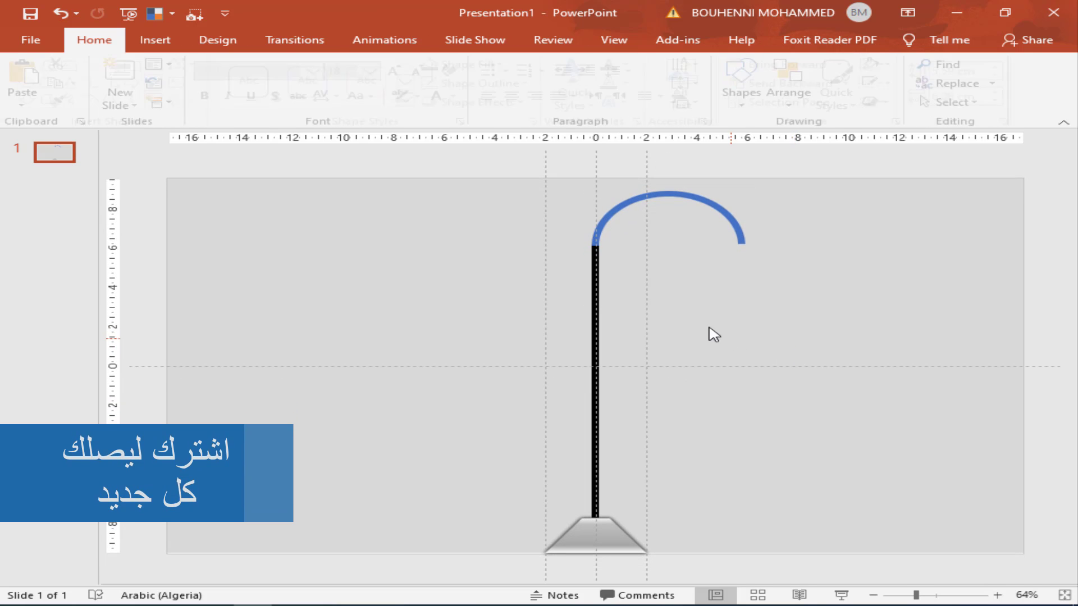
click(607, 223)
click(758, 371)
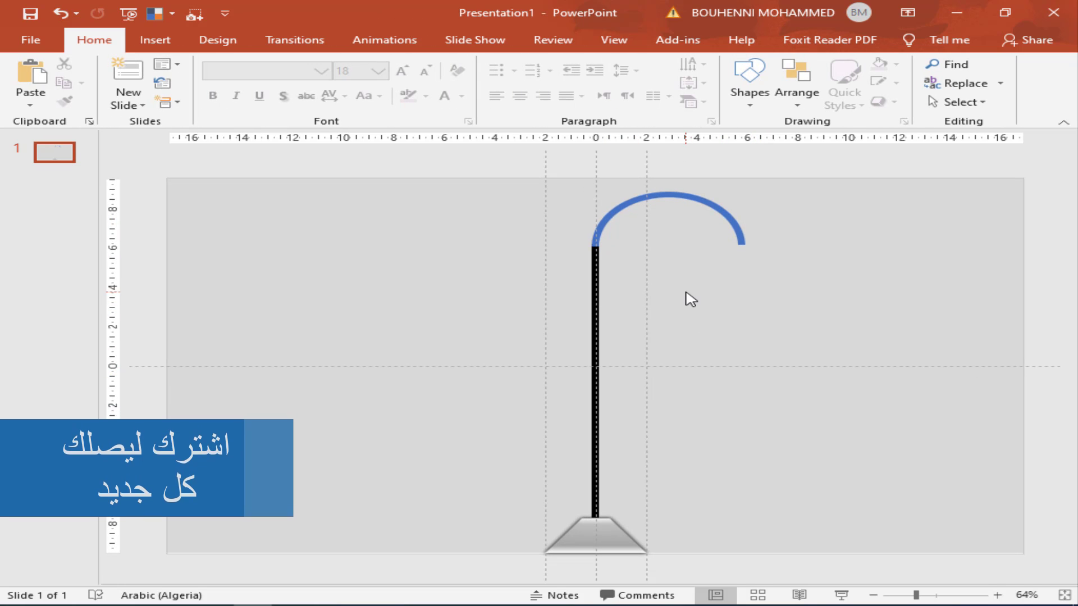
click(739, 236)
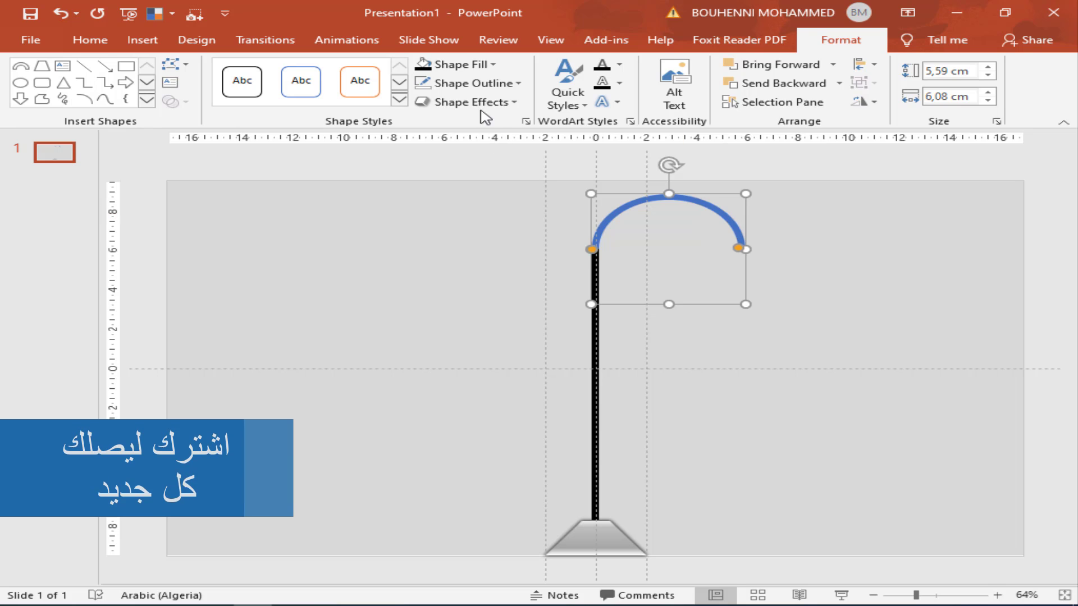
Step: Give the arc a black outline and copy it to the pole's lower right, upper left and lower left
click(422, 83)
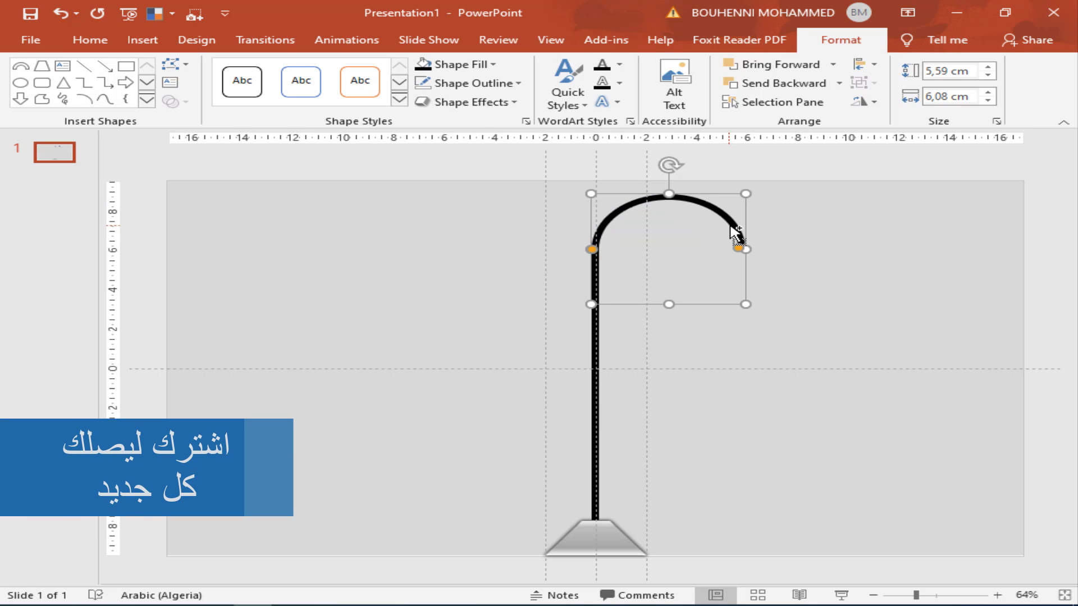
drag(738, 243, 735, 391)
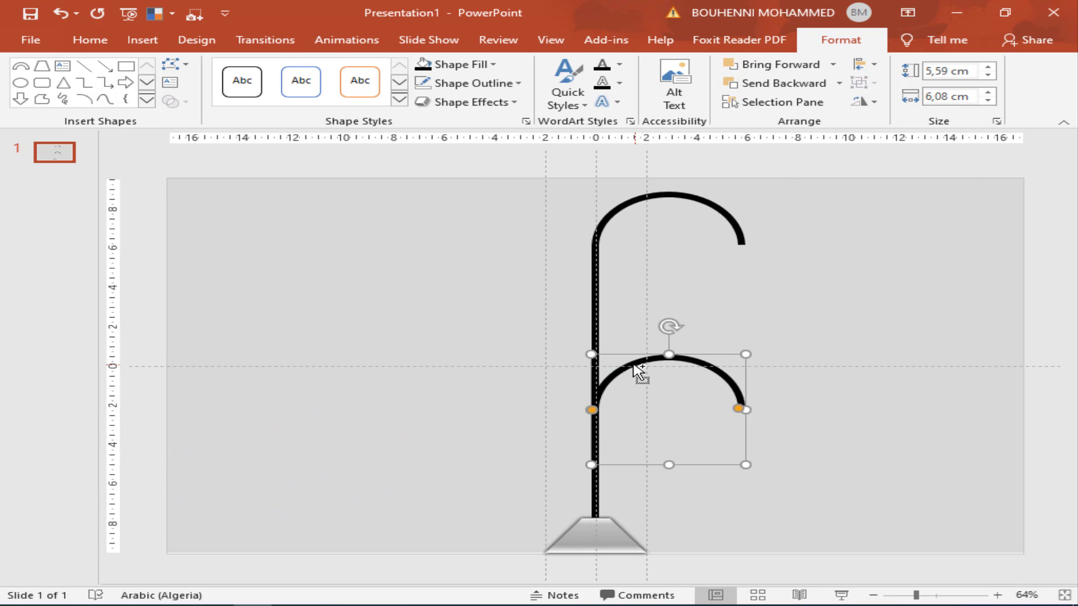
mouse_move(631, 362)
mouse_down()
mouse_move(477, 242)
mouse_move(476, 230)
mouse_move(490, 238)
mouse_move(493, 402)
mouse_up()
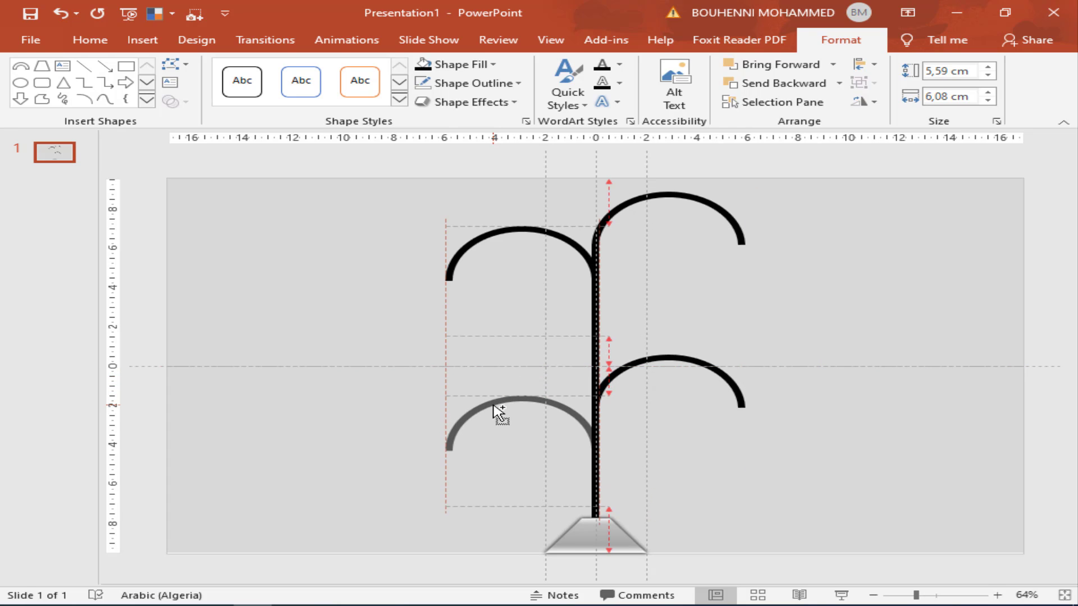
drag(494, 407, 500, 409)
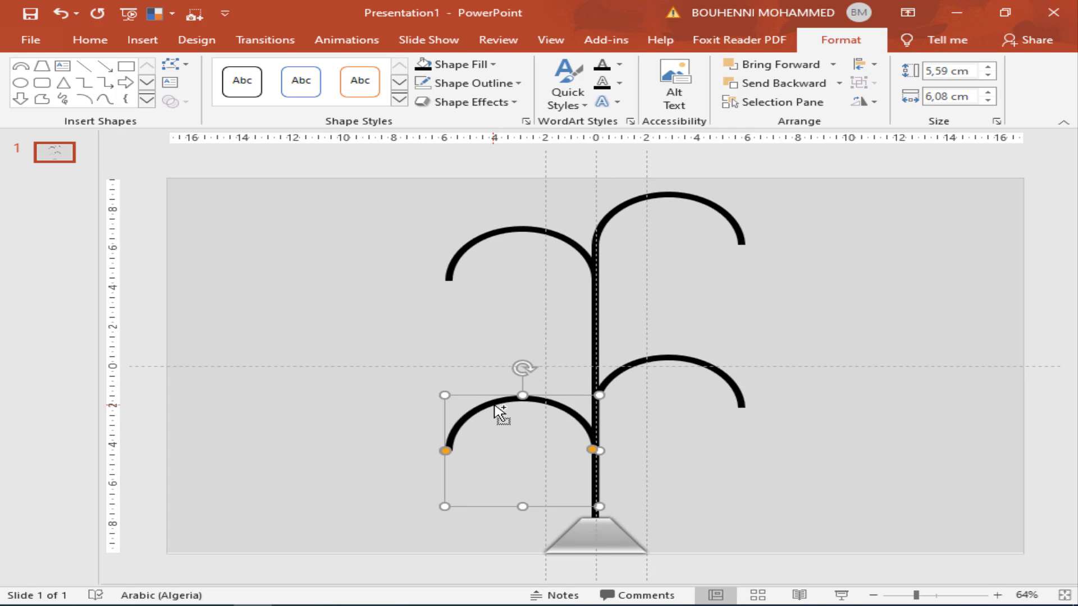
Step: Select all four black arcs plus the pole and Union them into one shape
click(849, 327)
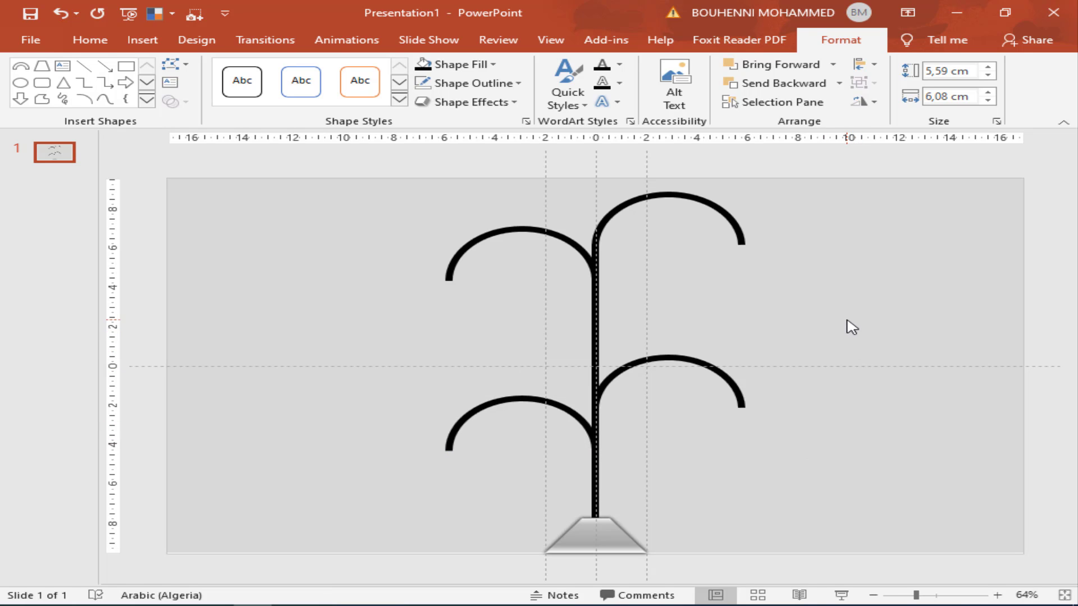
click(699, 362)
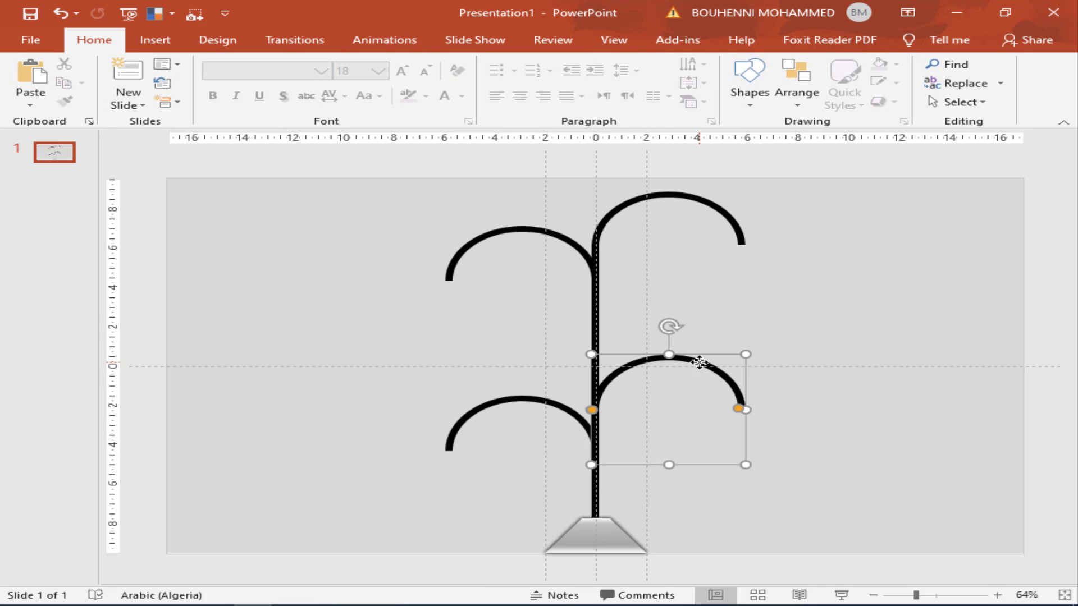
shift+click(728, 213)
shift+click(474, 252)
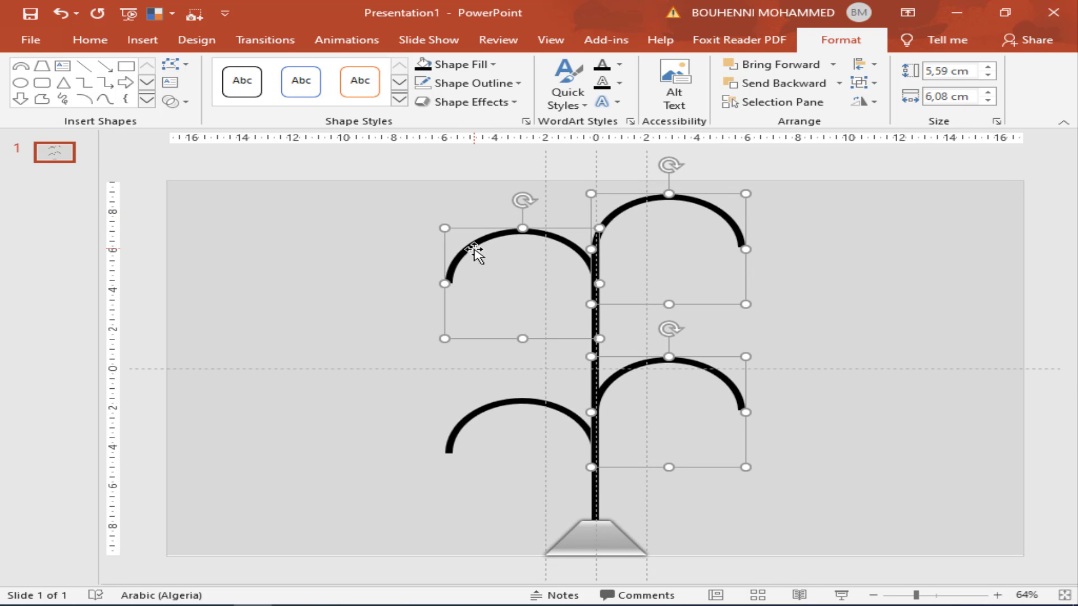
shift+click(465, 421)
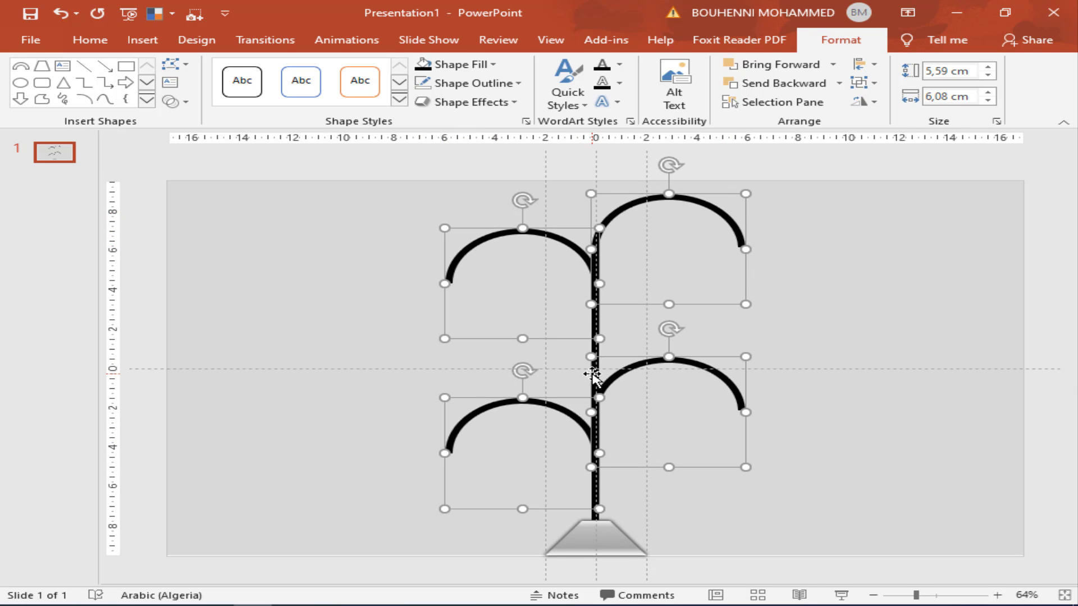
shift+click(593, 375)
shift+click(595, 382)
shift+click(669, 368)
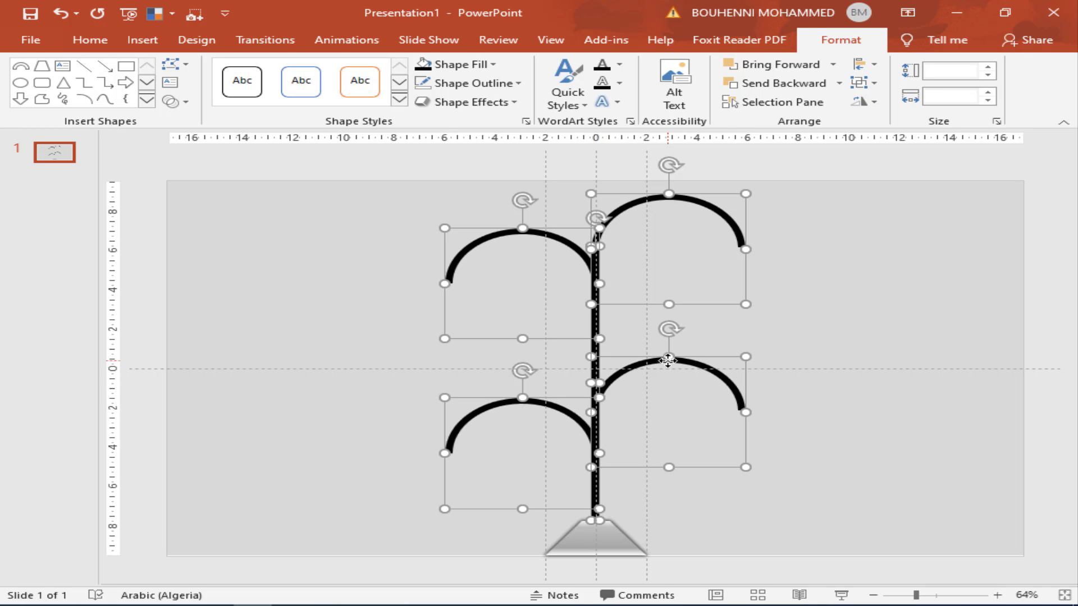
click(174, 101)
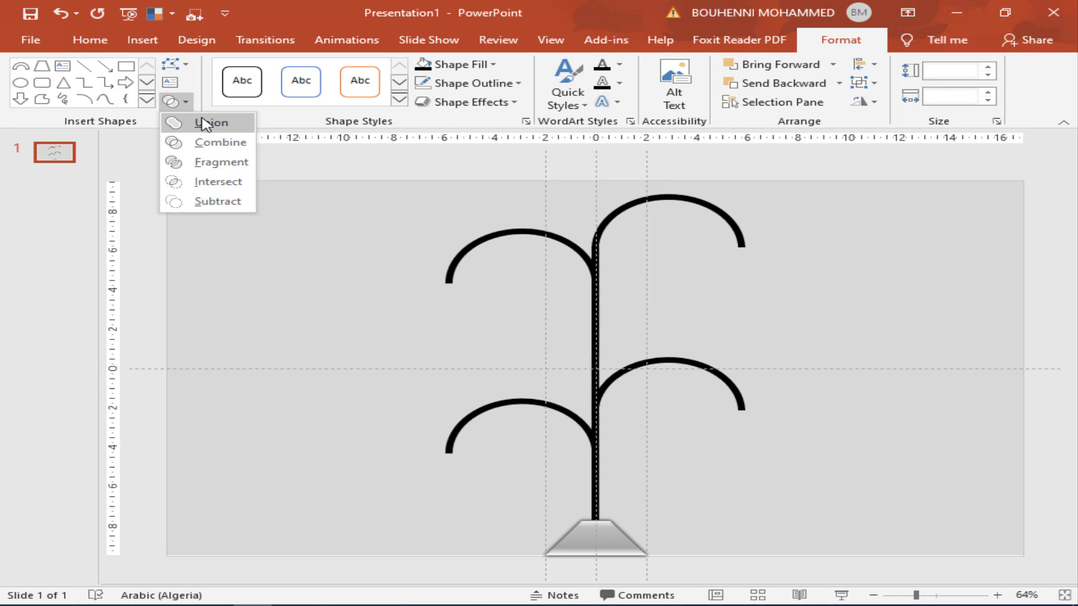
click(205, 124)
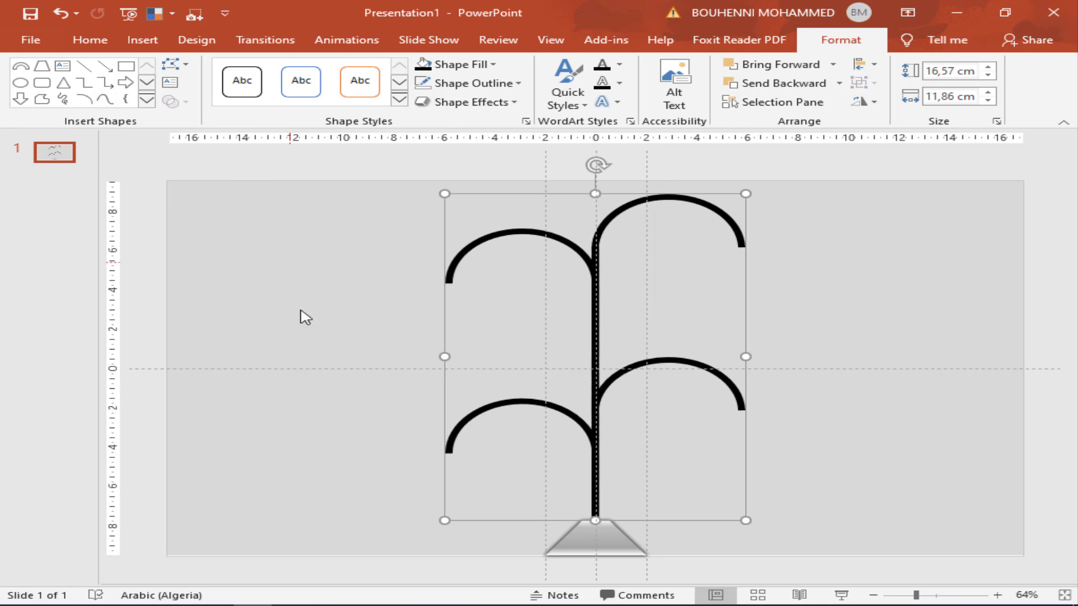
click(283, 352)
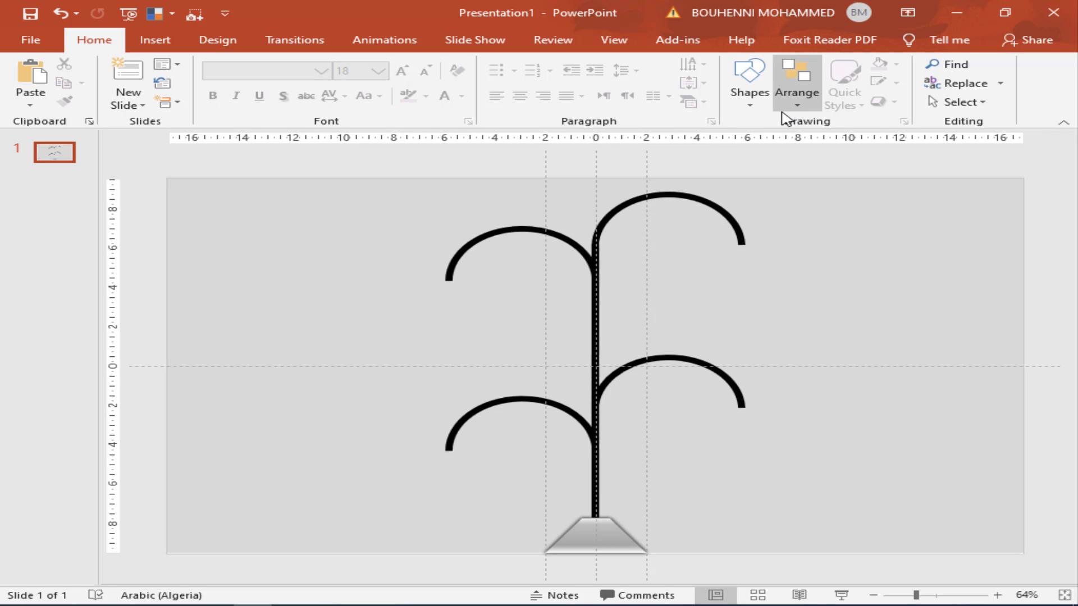
Step: Draw a small blue trapezoid right of the lamp and narrow its top
click(750, 84)
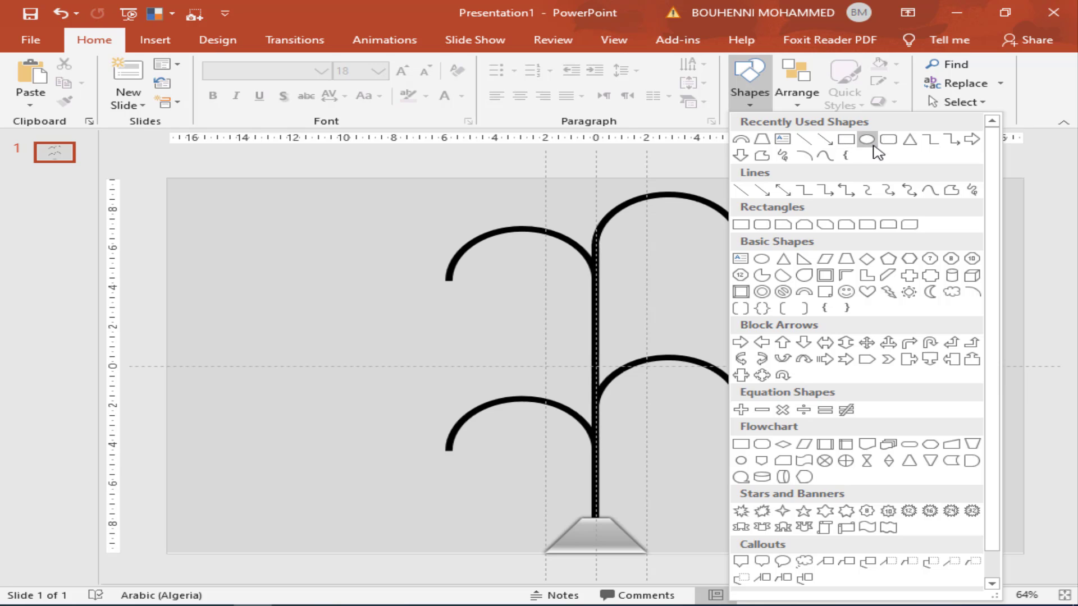
click(763, 145)
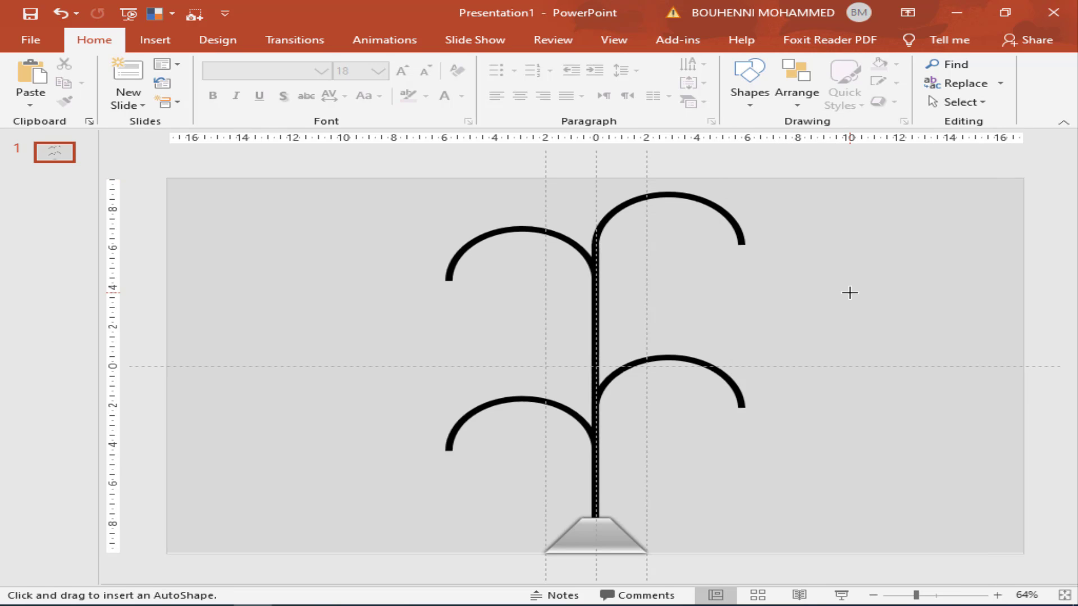
drag(849, 291, 789, 316)
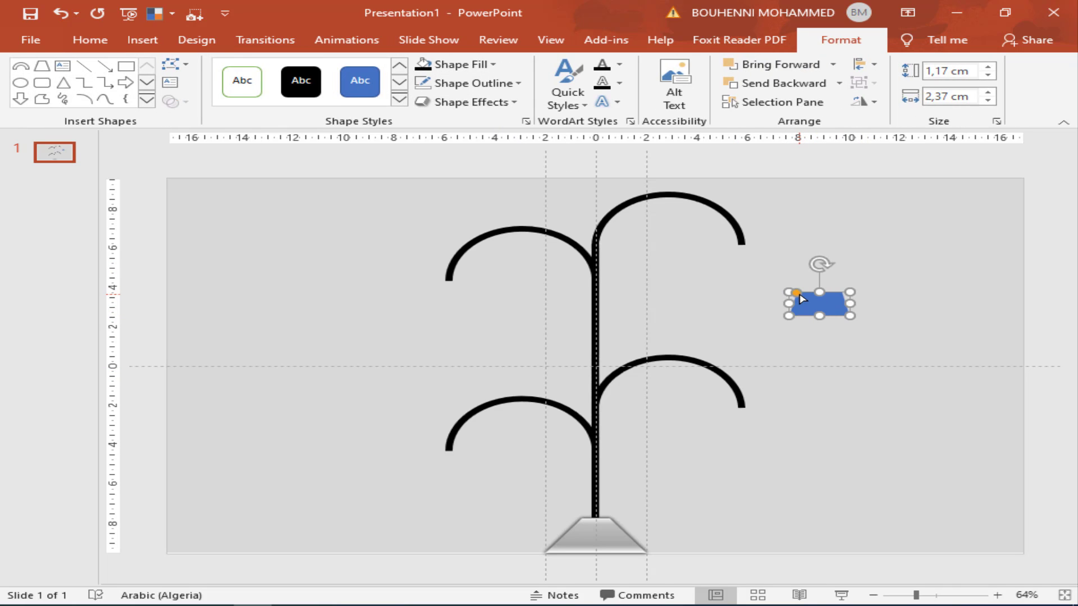
mouse_move(798, 293)
mouse_down()
mouse_move(813, 300)
mouse_move(743, 257)
mouse_move(751, 257)
mouse_up()
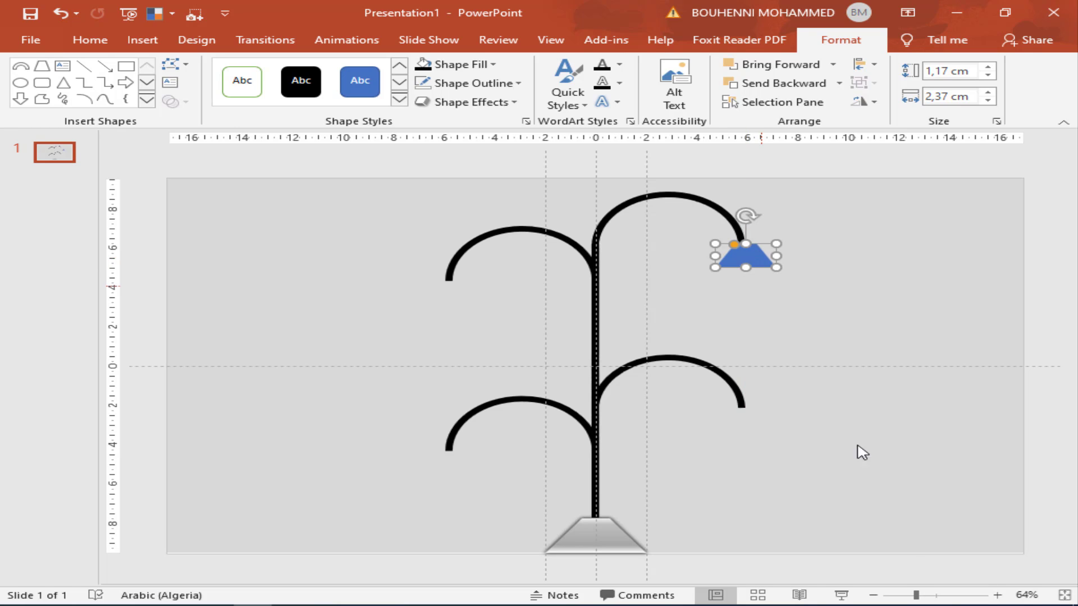
Step: Centre the trapezoid on the lamp-post stem with Align Center
shift+click(730, 220)
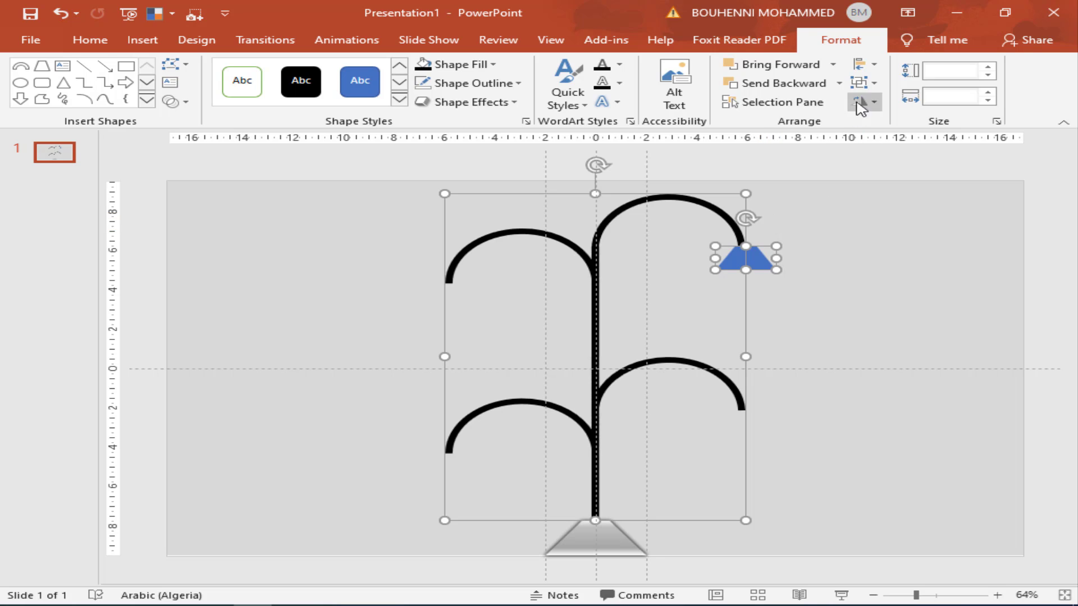
click(862, 64)
click(895, 105)
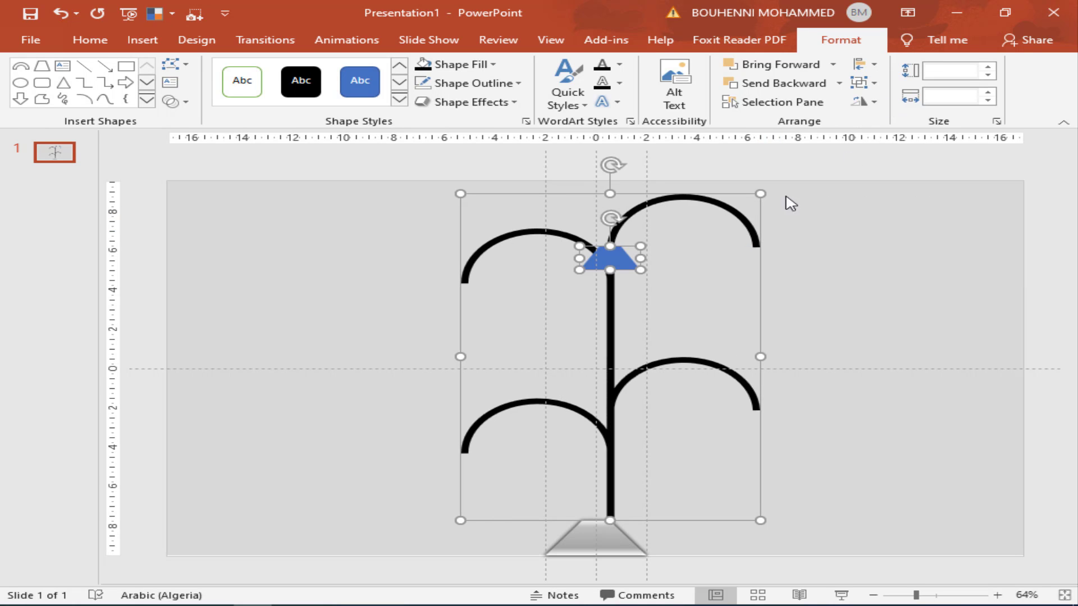
Step: Move the trapezoid to the upper-right arc's end and tuck it up under the tip
click(812, 268)
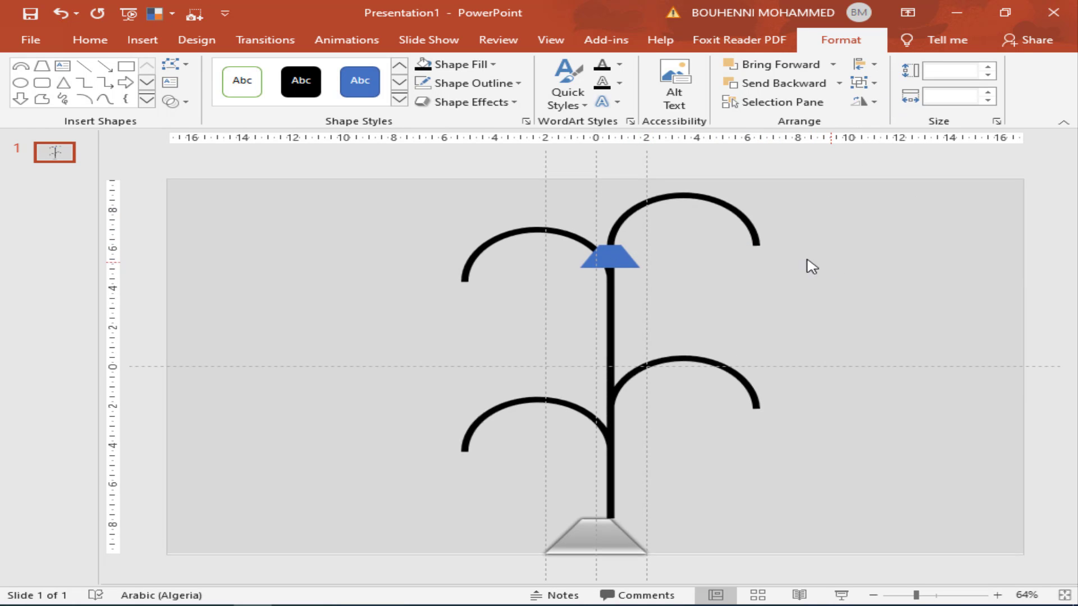
drag(613, 255, 762, 258)
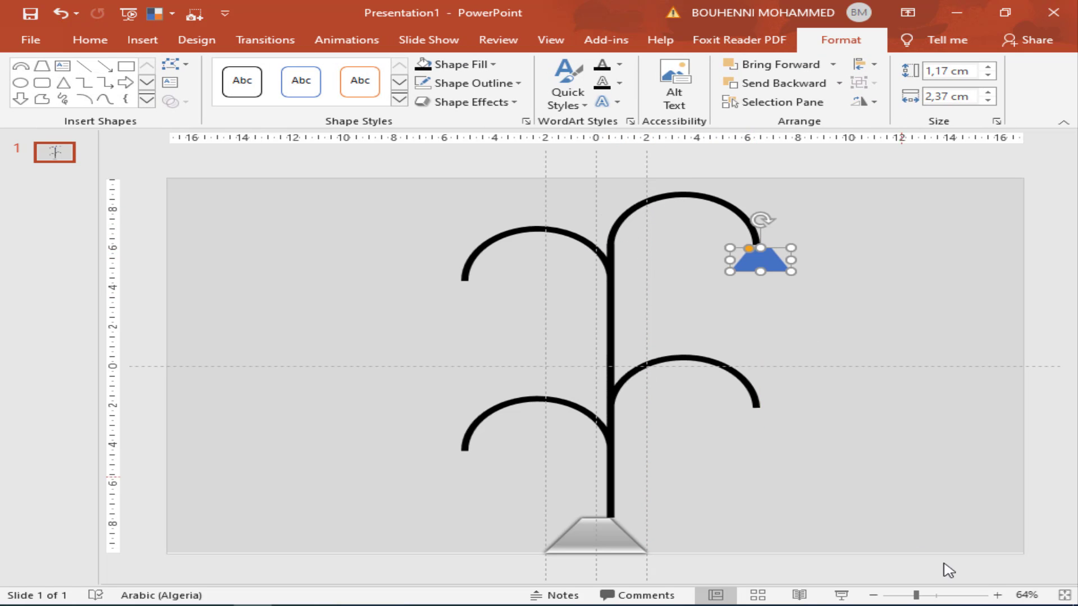
click(955, 595)
drag(635, 380, 618, 359)
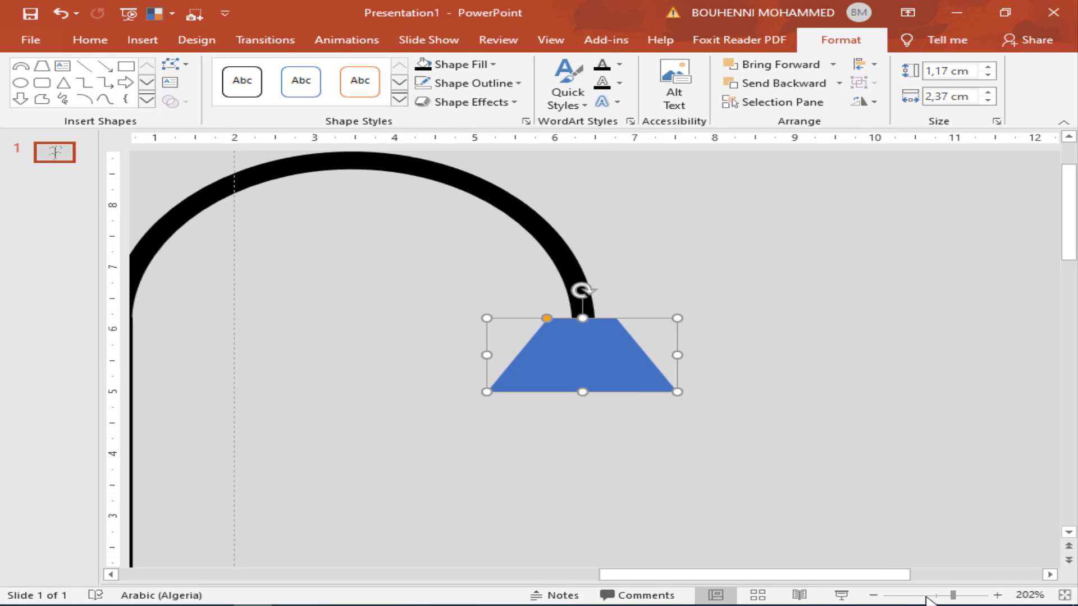
drag(926, 596, 918, 596)
click(852, 360)
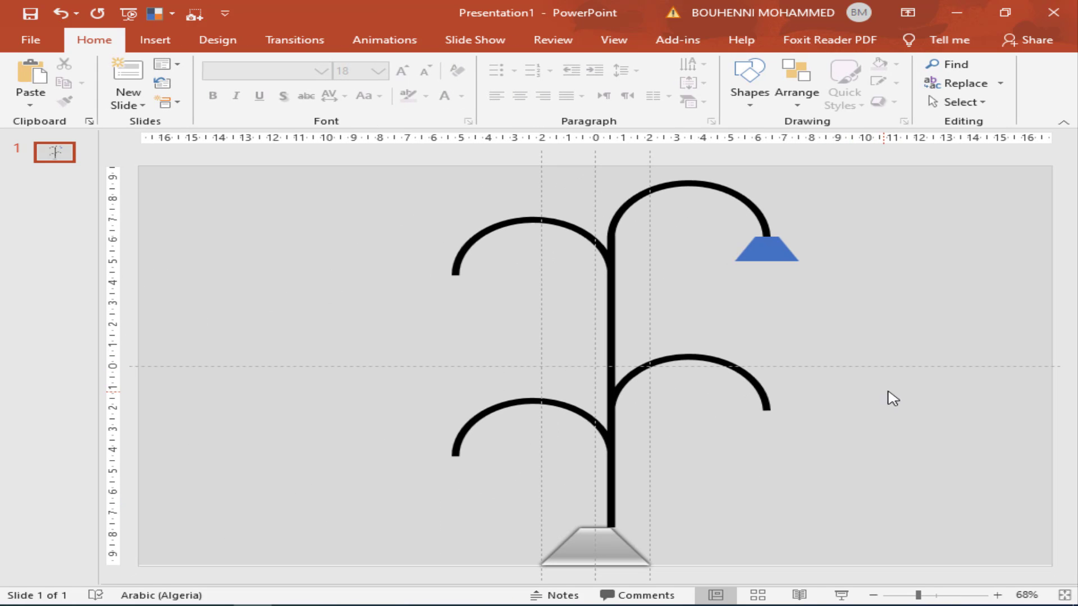
Step: Place copies of the shade under the remaining arc ends, including the lower-left one
click(770, 250)
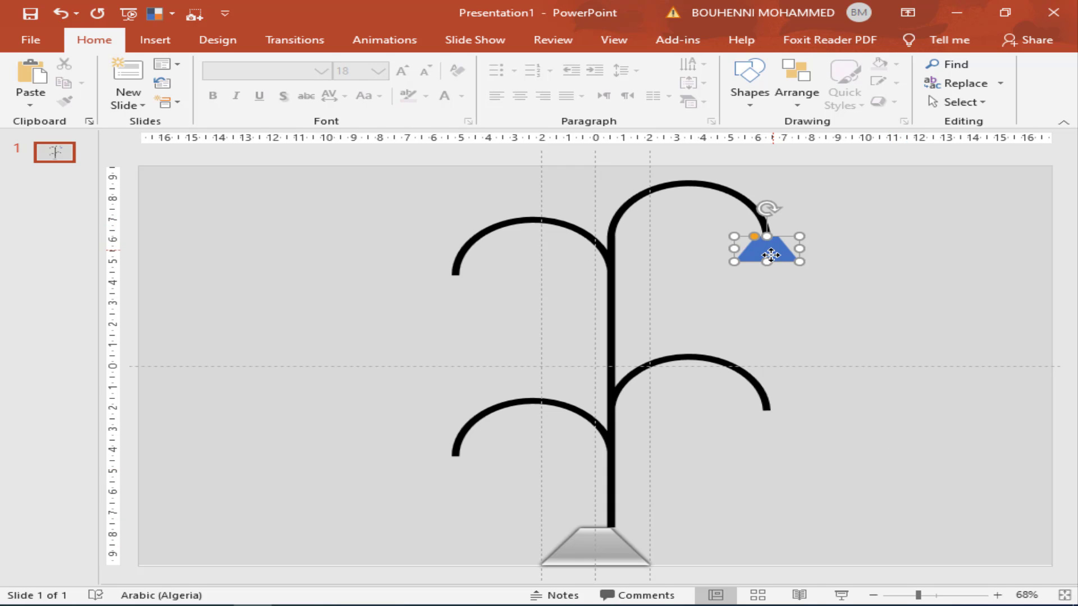
mouse_move(773, 252)
mouse_down()
mouse_move(774, 425)
mouse_move(464, 293)
mouse_move(476, 472)
mouse_move(454, 468)
mouse_up()
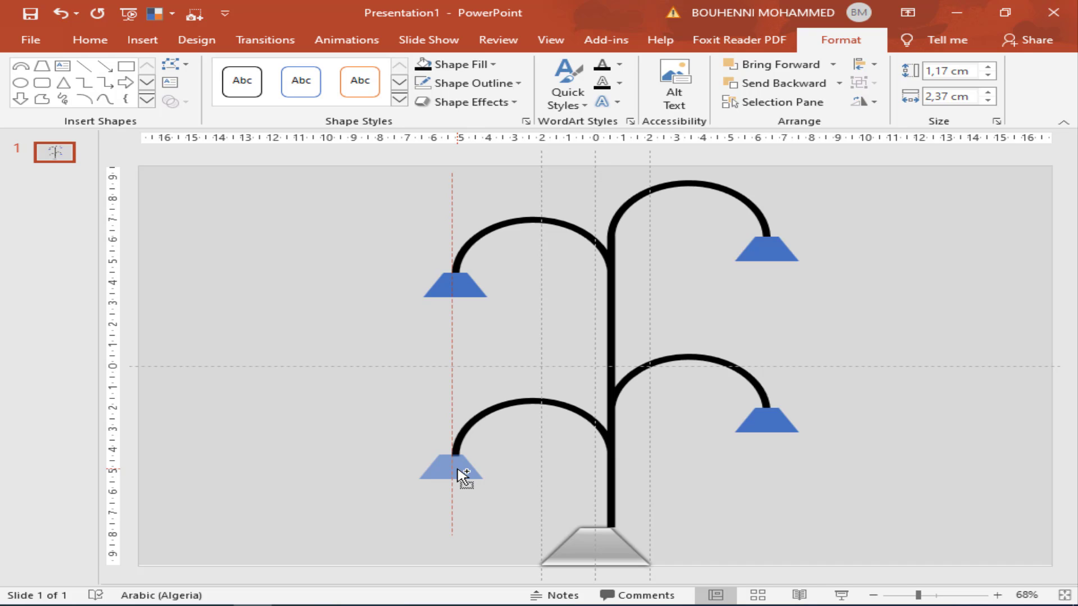
drag(458, 469, 461, 470)
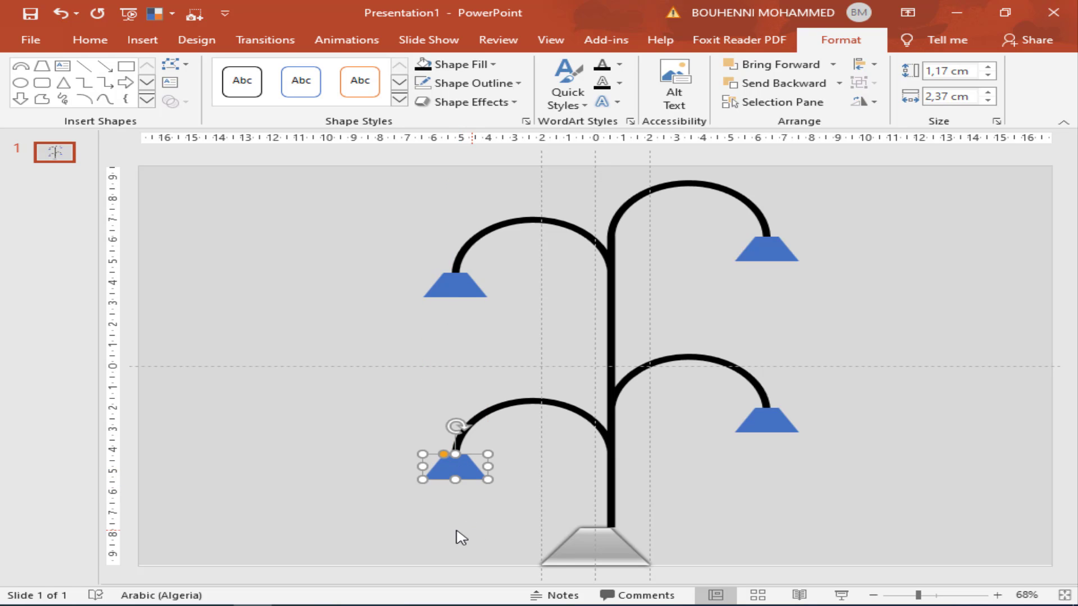
click(791, 259)
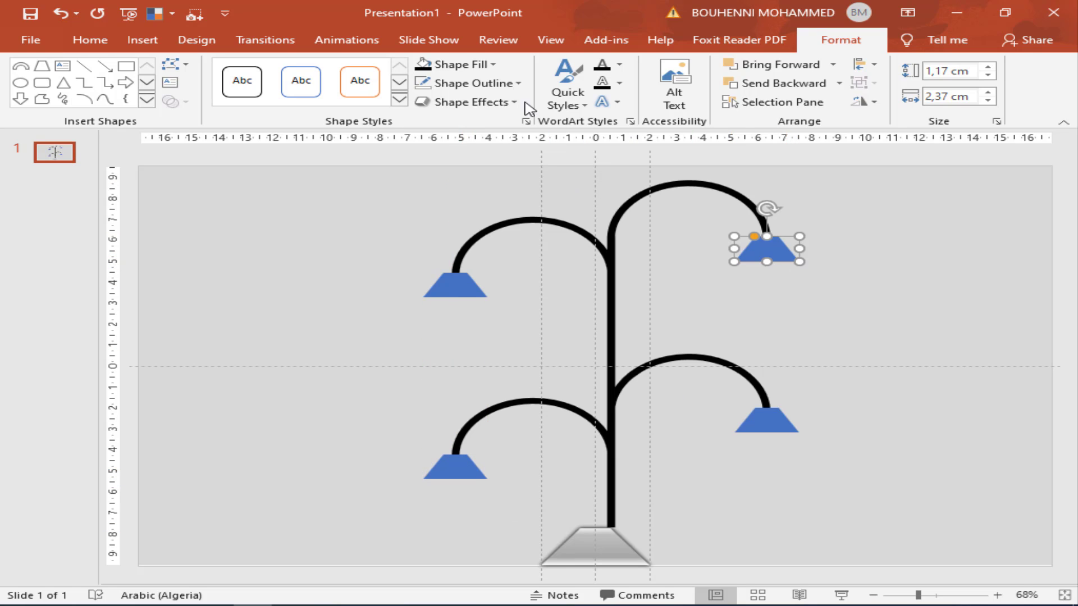
Step: Fill the upper-right shade purple, upper-left light blue, lower-right red and lower-left green
click(477, 64)
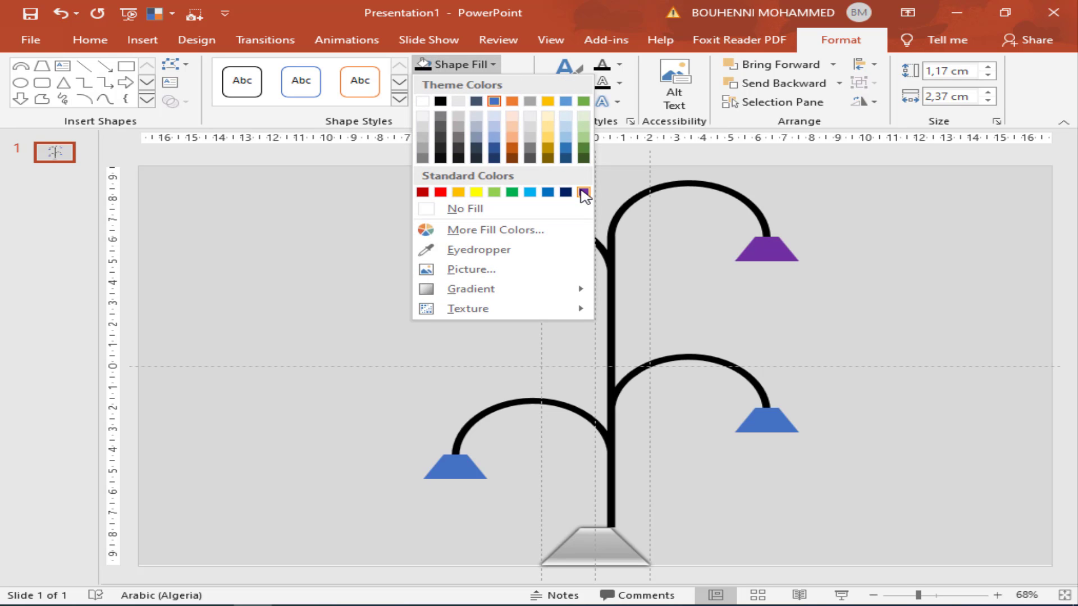
click(583, 193)
click(460, 281)
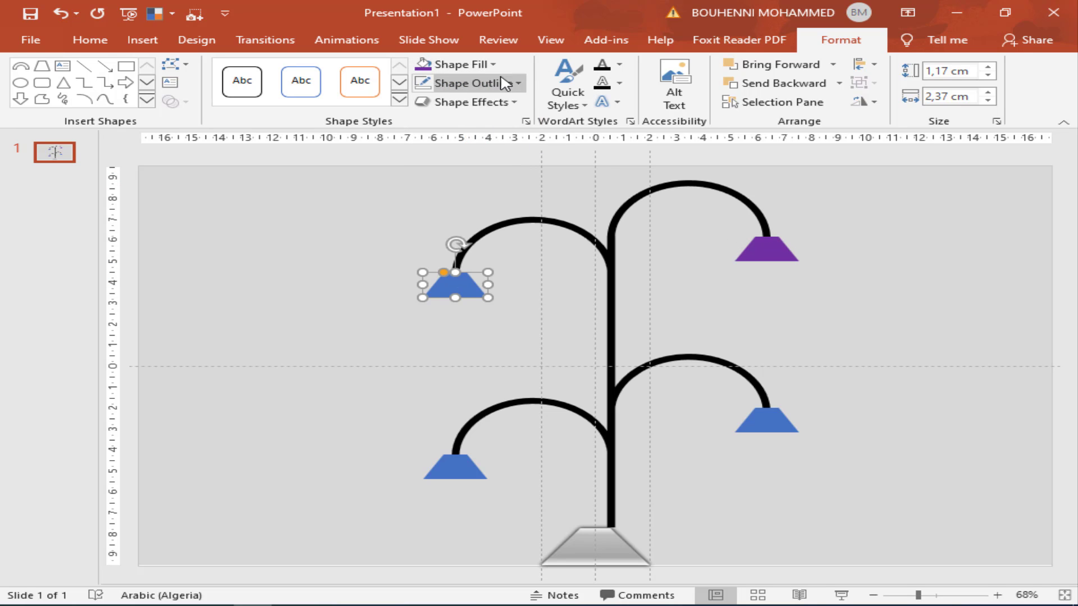
click(477, 64)
click(530, 192)
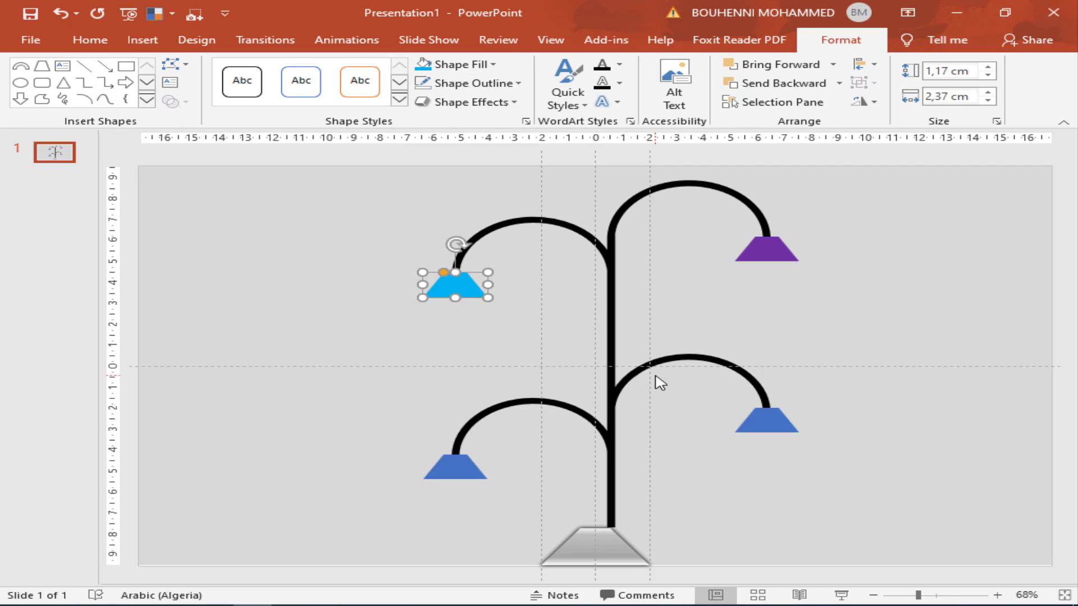
click(765, 422)
click(492, 65)
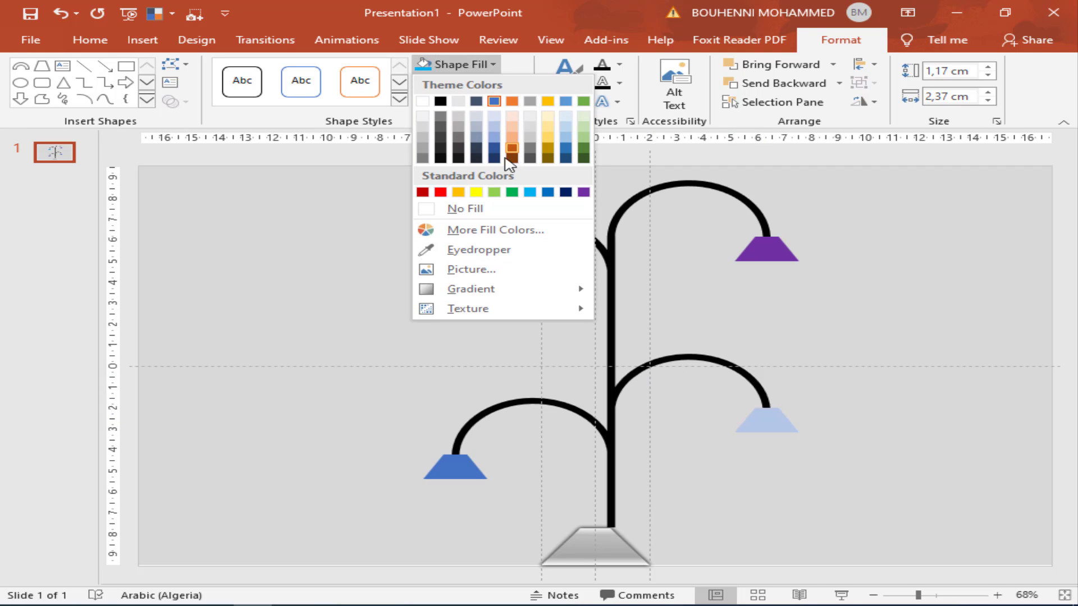
click(440, 192)
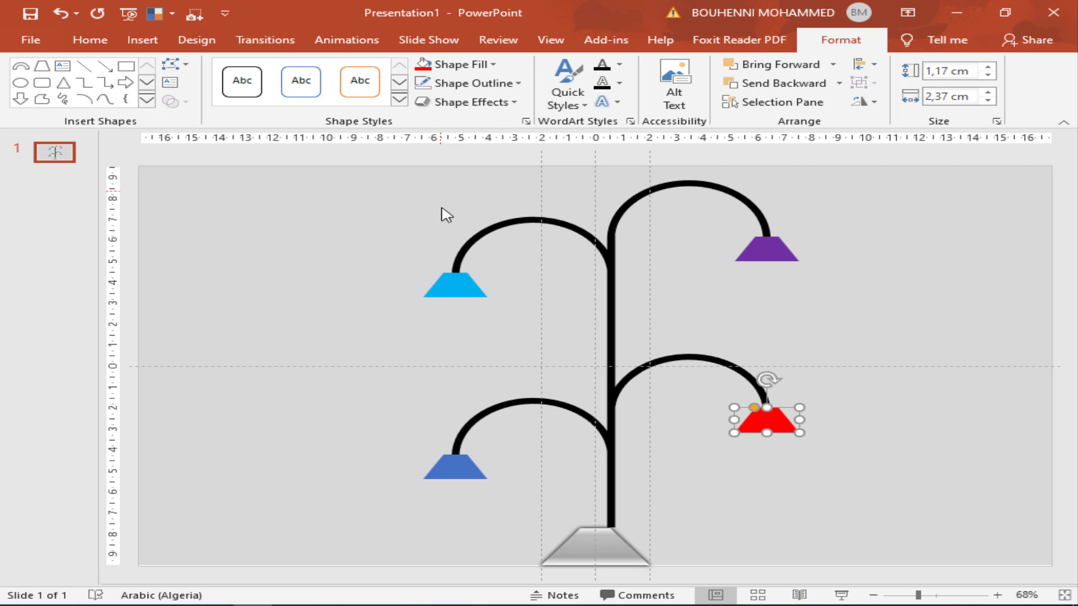
click(456, 466)
click(492, 64)
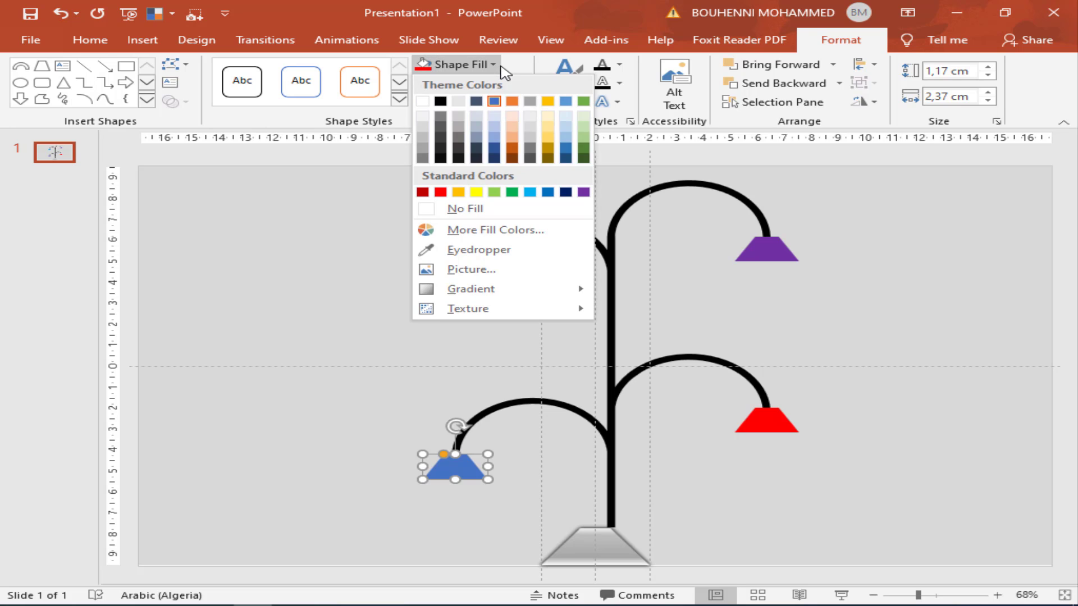
click(512, 193)
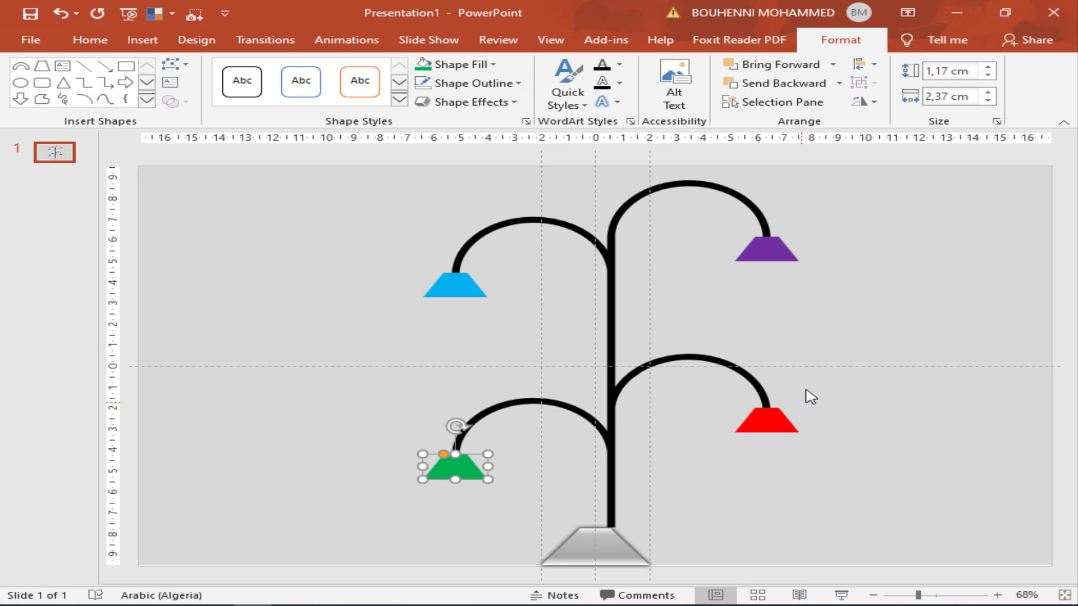
click(831, 346)
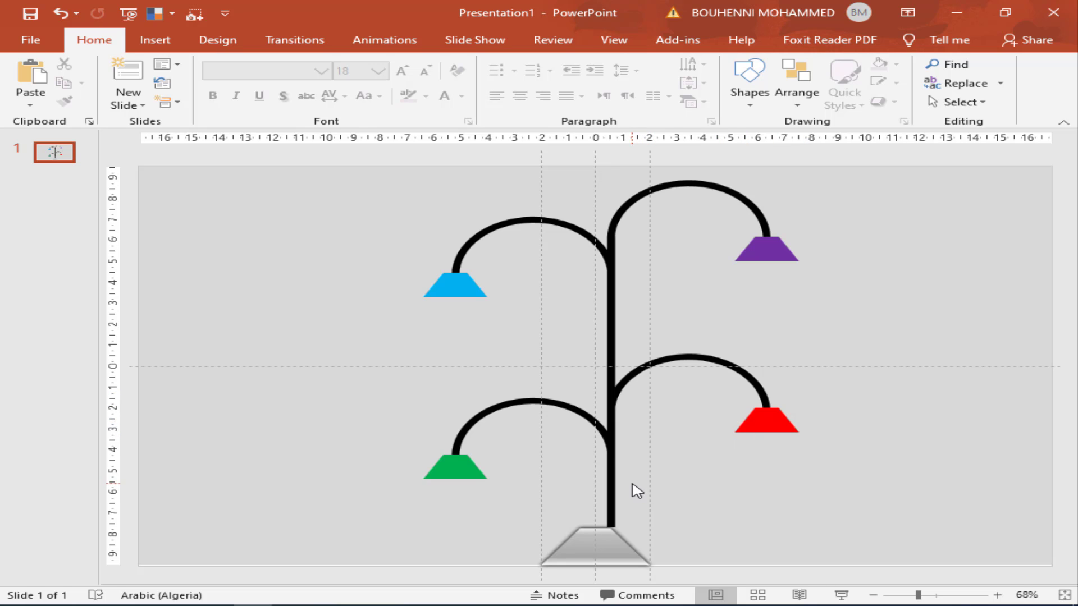
Step: Group the four coloured shades together with the lamp frame
click(766, 254)
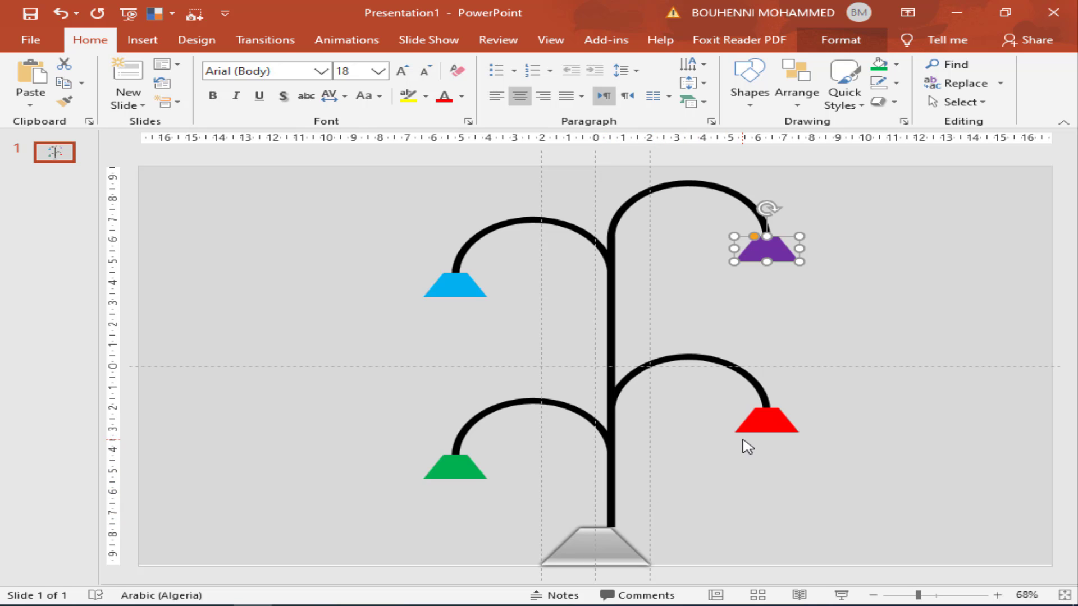
shift+click(764, 420)
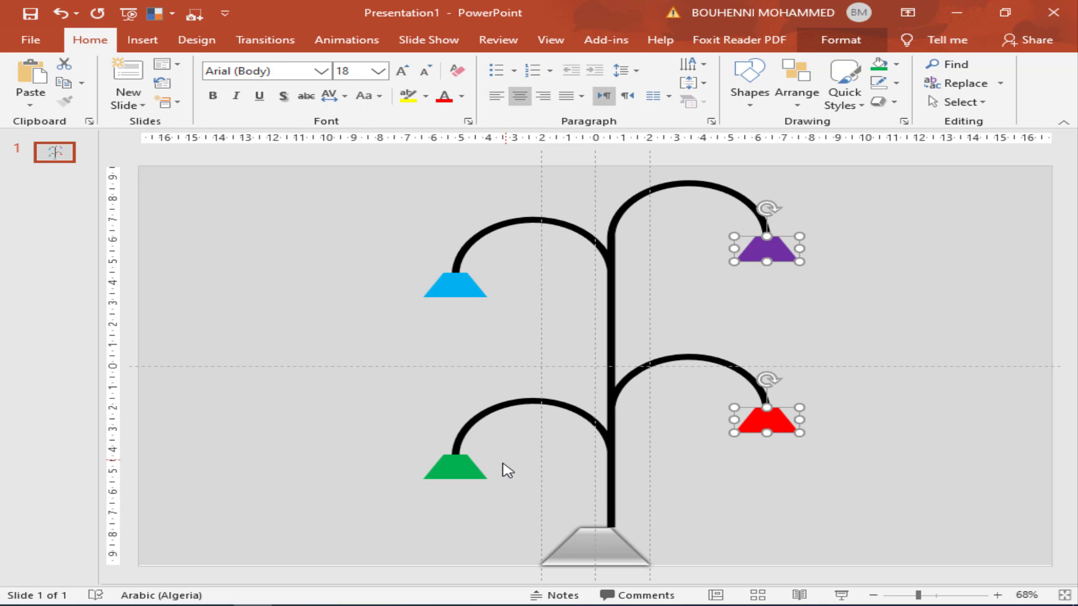
shift+click(465, 467)
shift+click(457, 284)
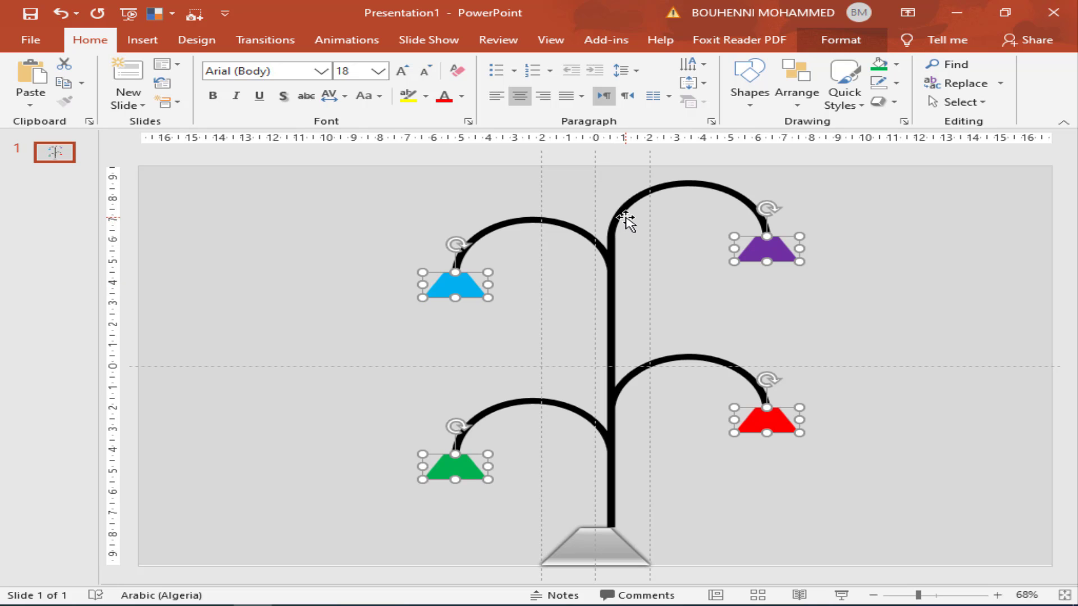
shift+click(622, 216)
right_click(771, 185)
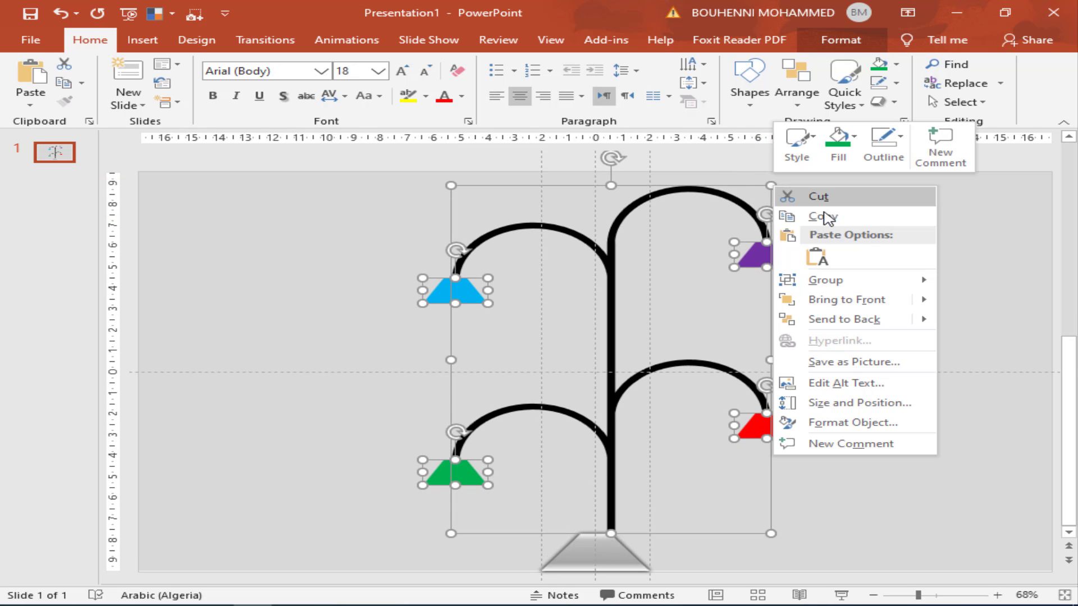
click(961, 295)
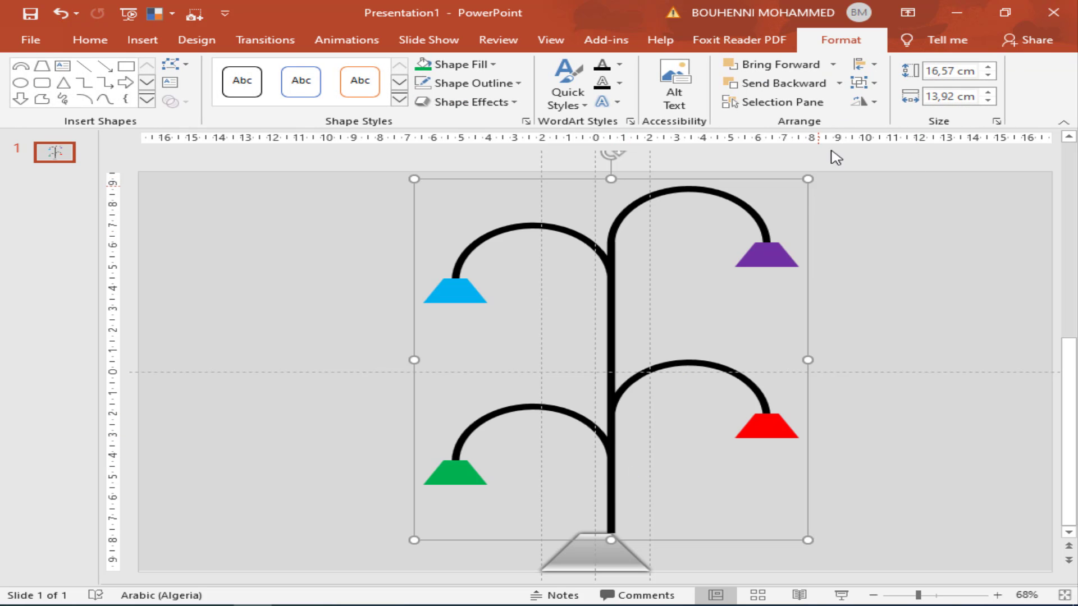
Step: Centre the lamp group horizontally on the slide, then ungroup it into separate shapes
click(862, 64)
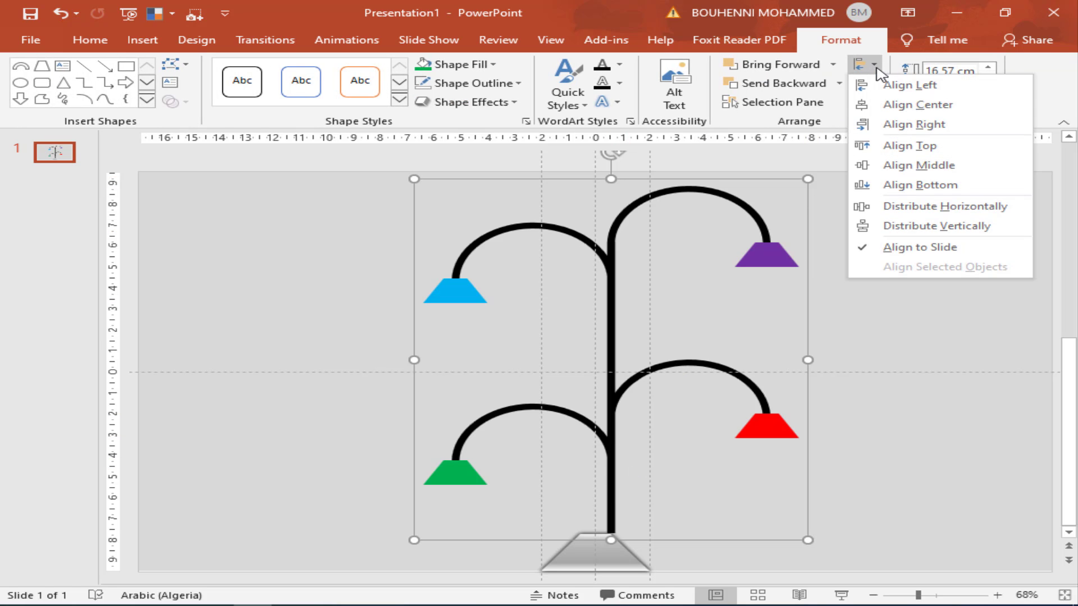
click(901, 105)
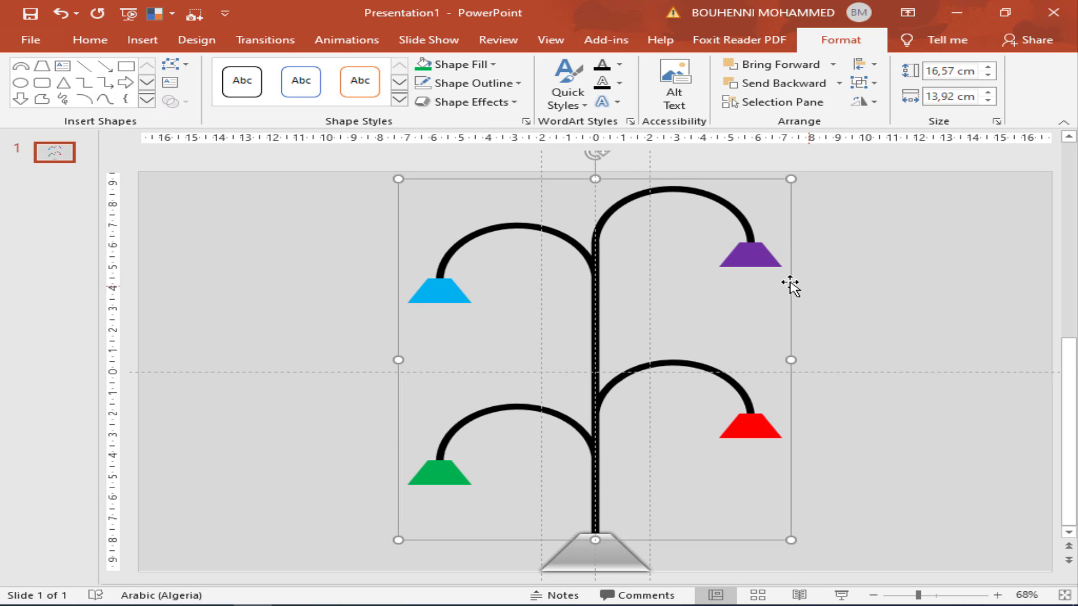
right_click(791, 177)
mouse_move(844, 269)
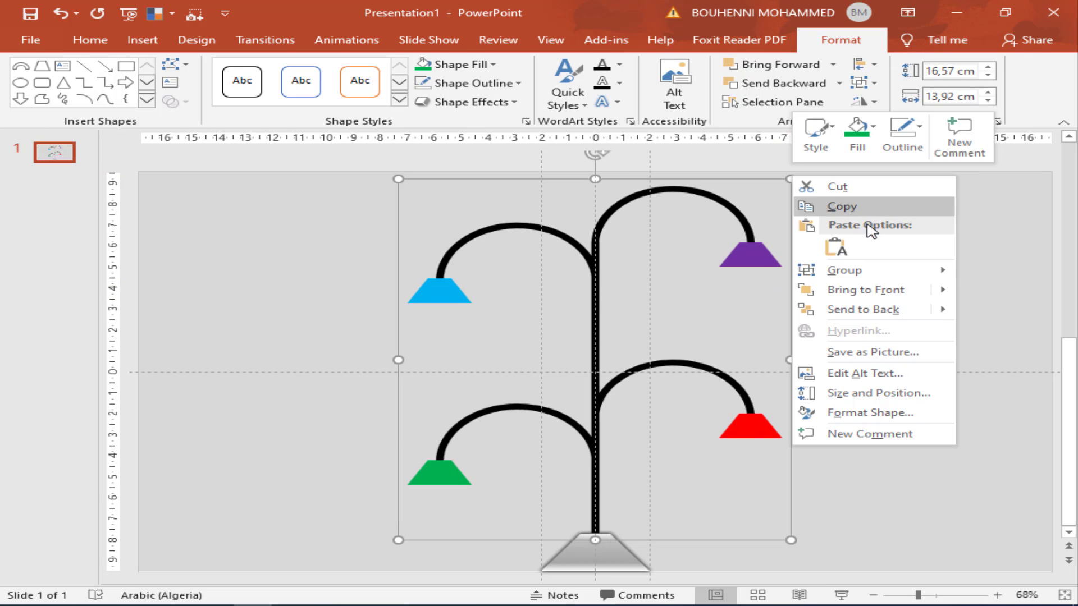
click(1002, 313)
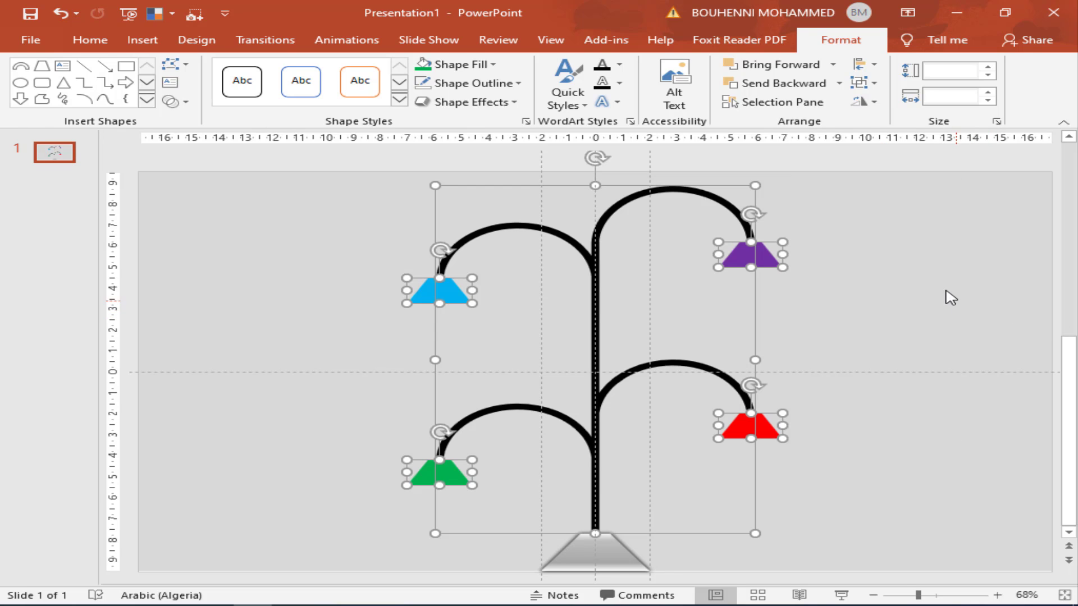
click(921, 295)
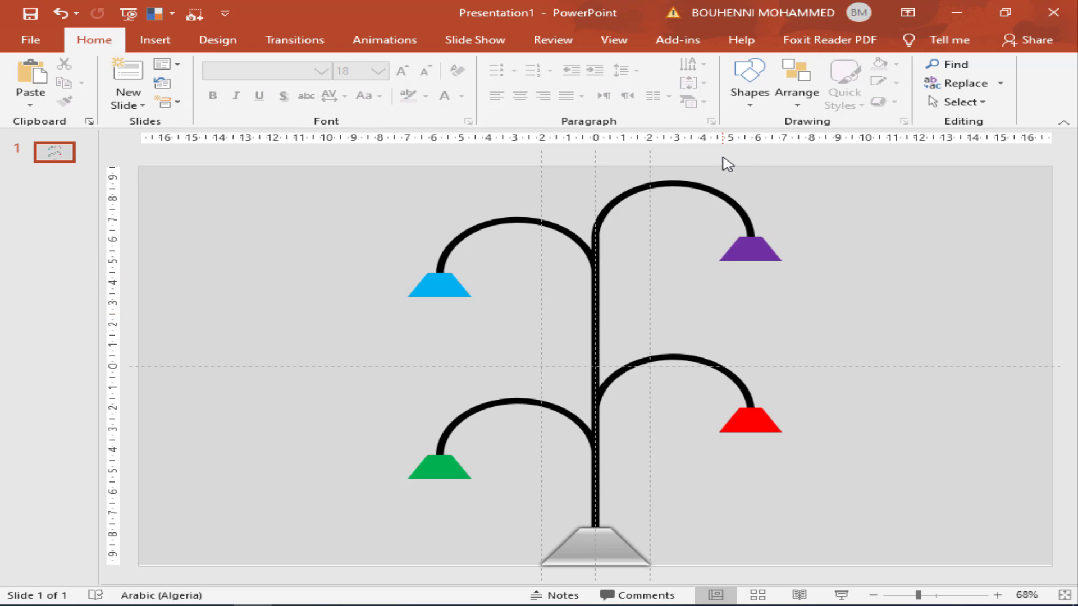
Step: Duplicate the purple shade and fill the copy blue
drag(762, 250, 813, 330)
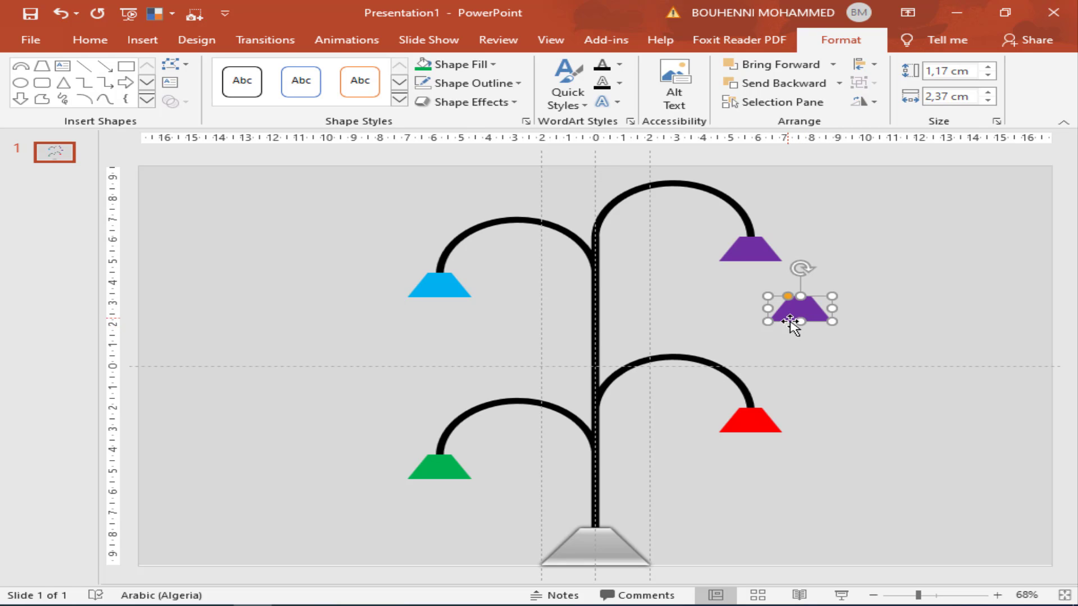
click(492, 65)
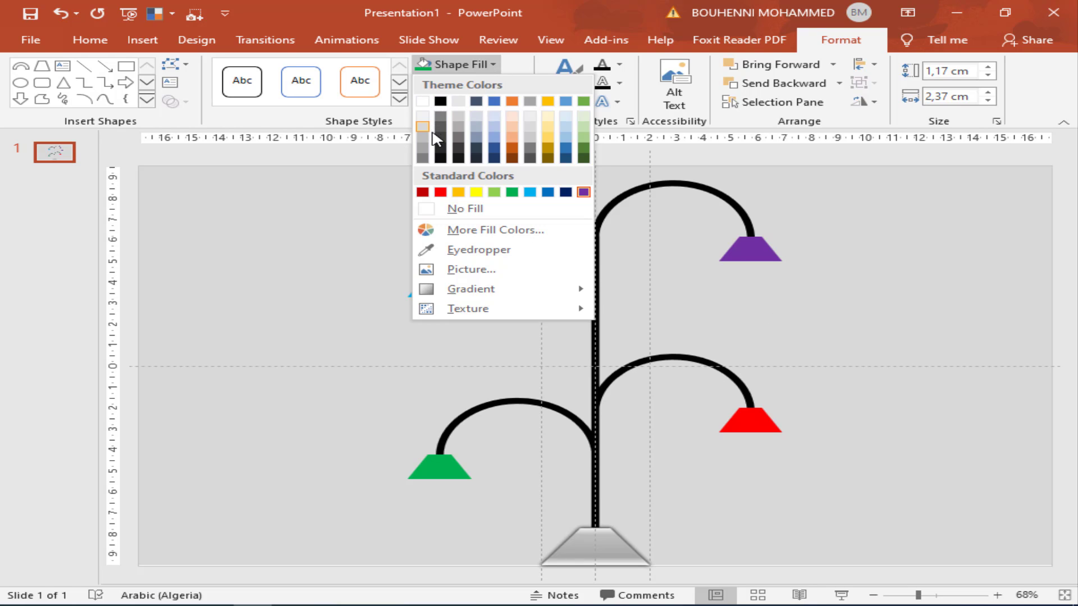
click(494, 102)
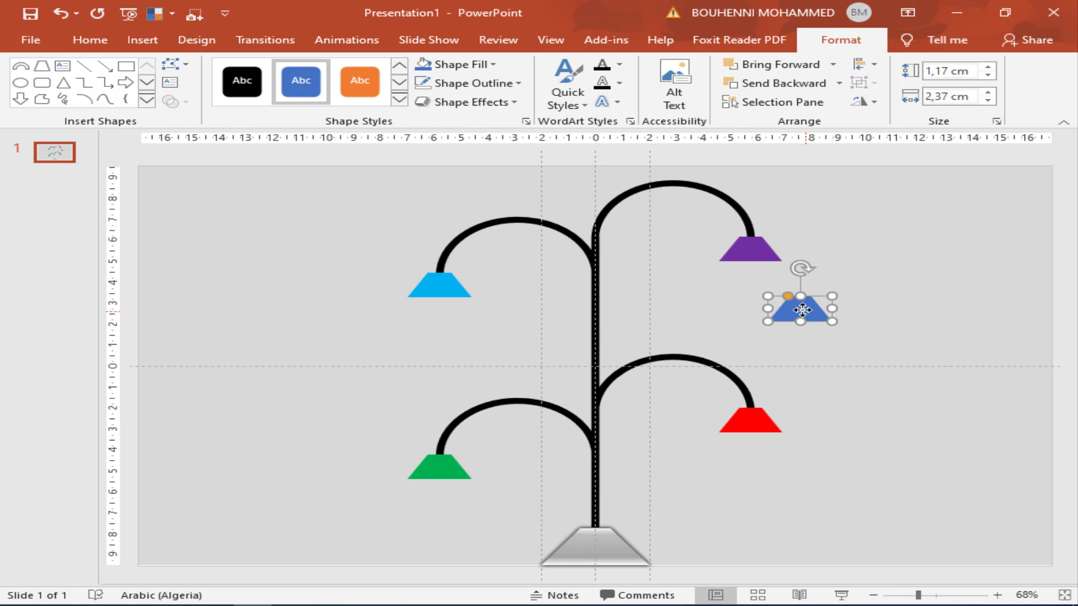
Step: Move the blue copy under the purple shade and reshape it into a 3,48 × 4,16 cm downward-widening trapezoid
mouse_move(802, 309)
mouse_down()
mouse_move(759, 279)
mouse_move(753, 288)
mouse_move(669, 283)
mouse_move(731, 343)
mouse_up()
drag(721, 282, 761, 300)
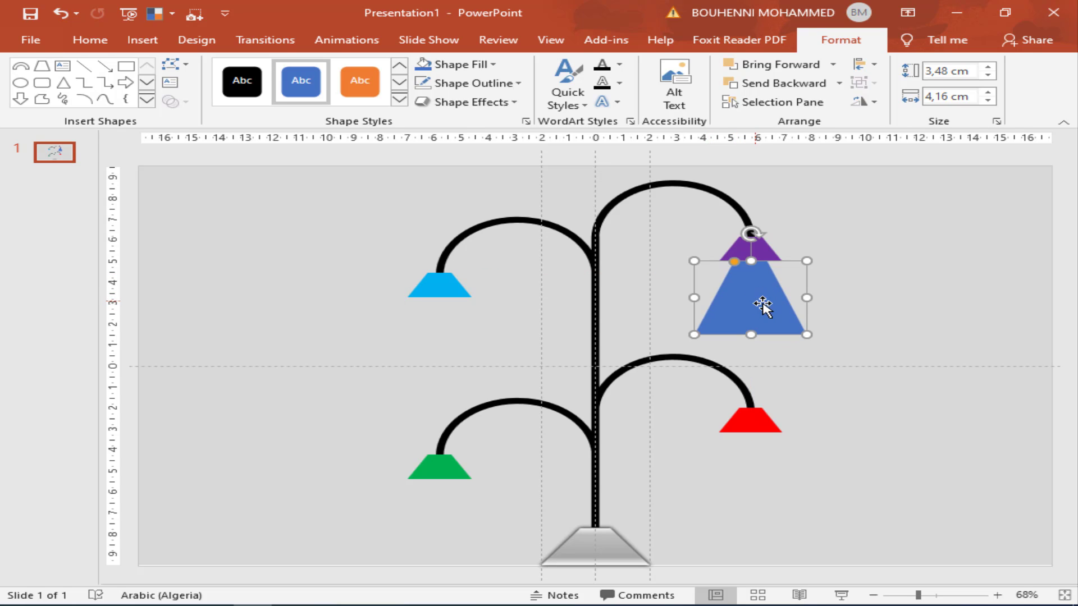
drag(733, 263, 728, 267)
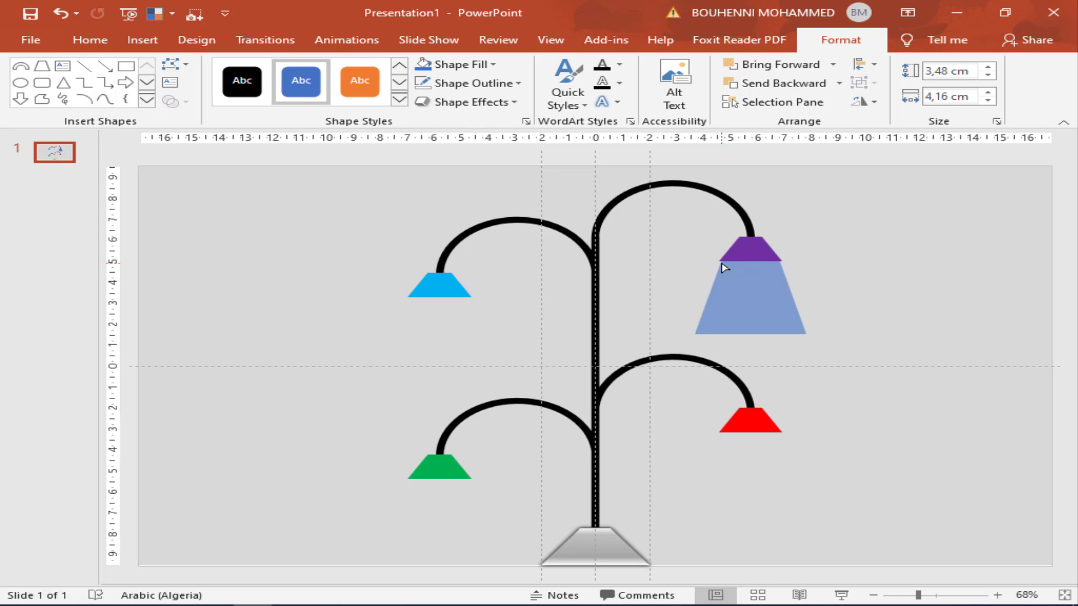
drag(723, 268, 724, 269)
click(845, 291)
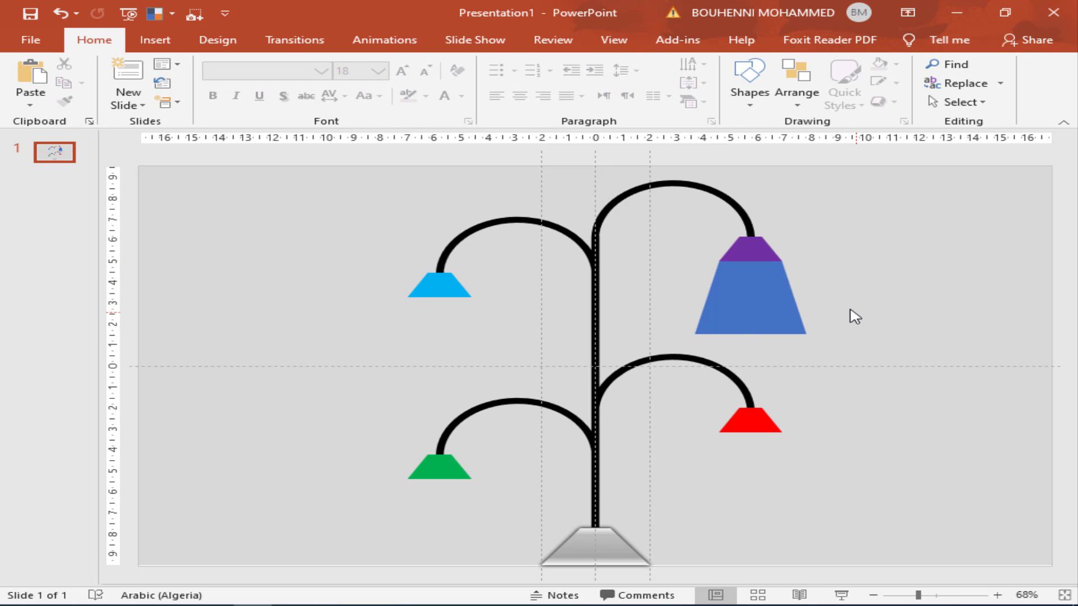
Step: Shorten the blue beam to 2,98 cm, widen it to 5,36 cm, and centre it under the purple shade
click(774, 312)
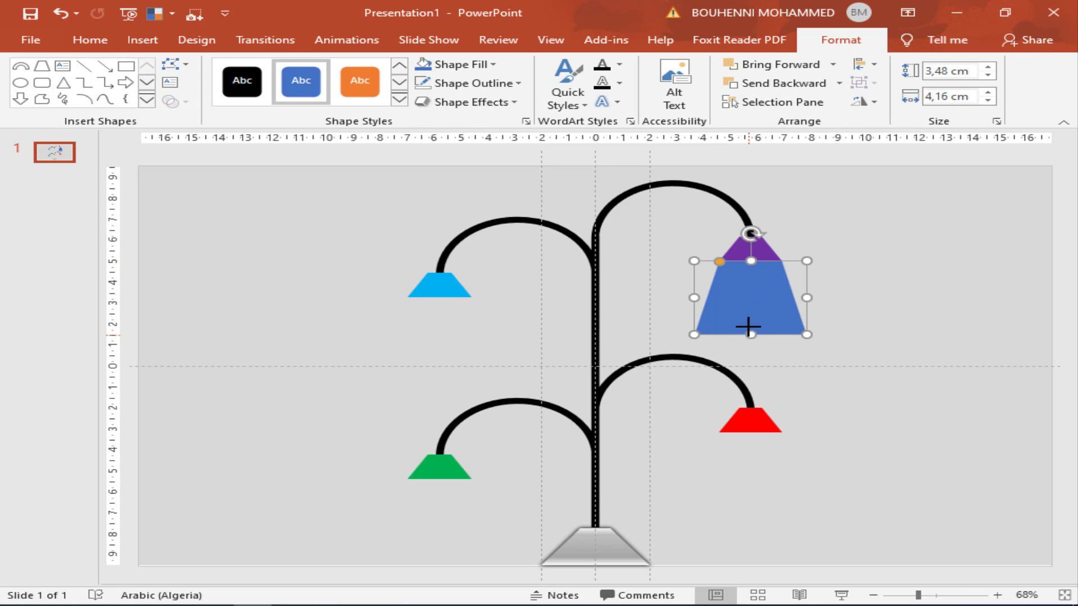
drag(748, 326, 748, 316)
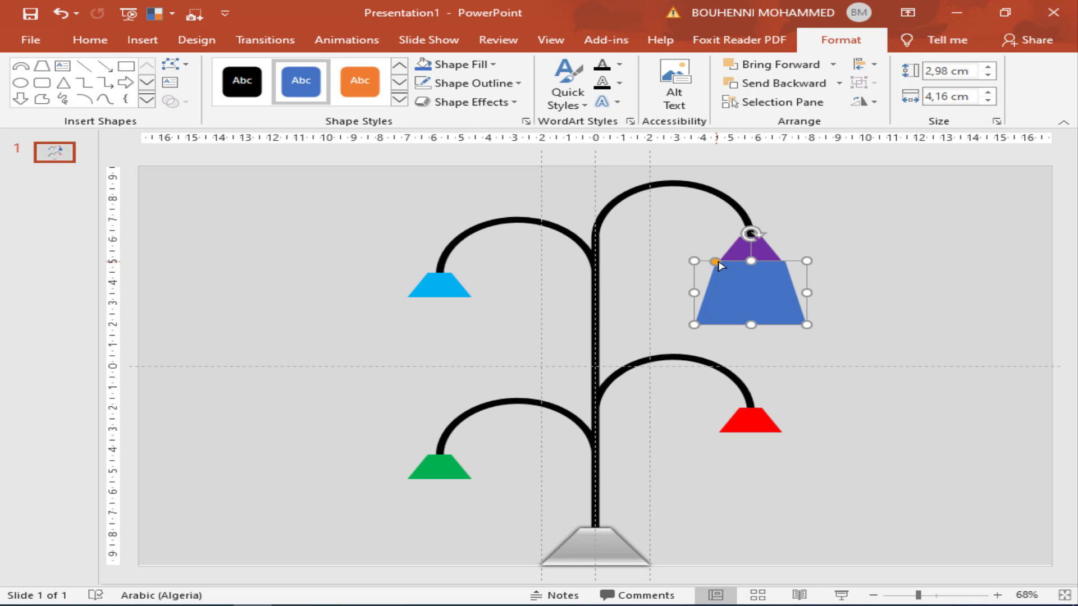
drag(721, 265, 719, 262)
mouse_move(694, 293)
mouse_down()
mouse_move(667, 291)
mouse_move(714, 263)
mouse_move(748, 283)
mouse_move(725, 263)
mouse_up()
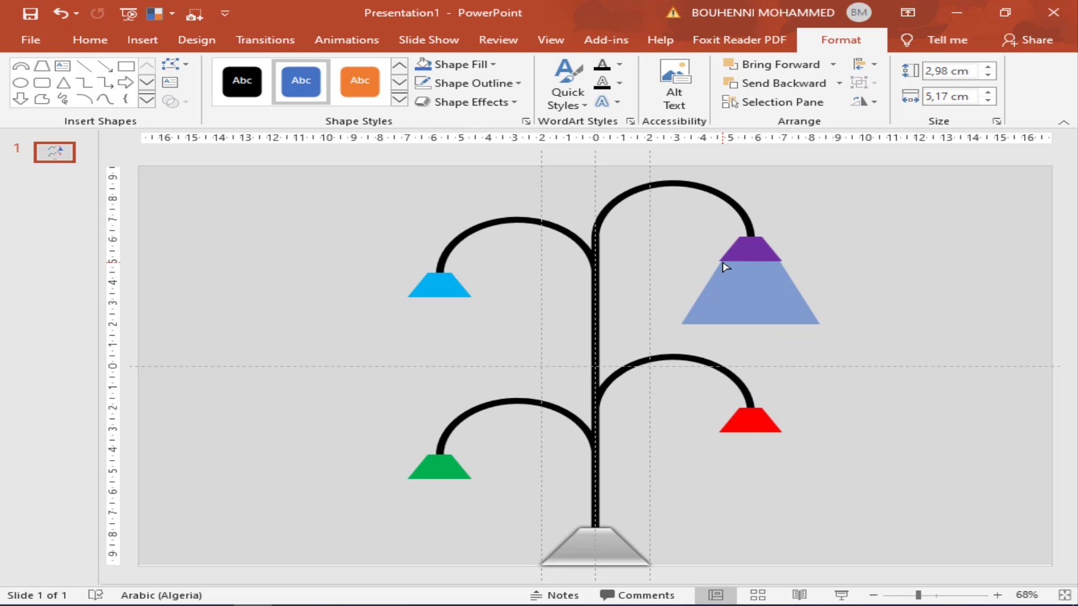
drag(726, 263, 724, 262)
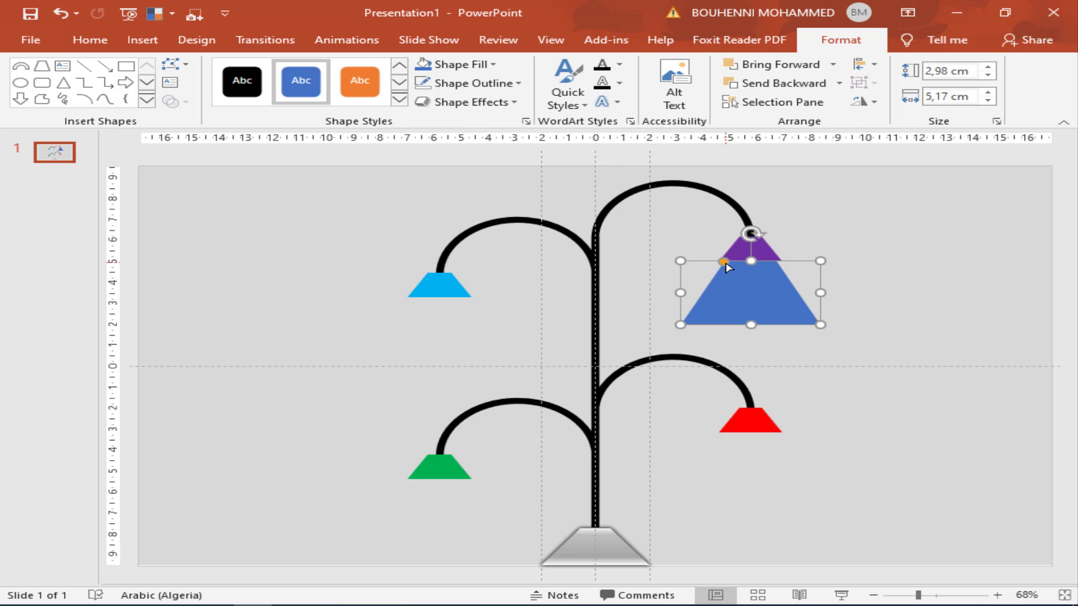
drag(680, 291, 675, 292)
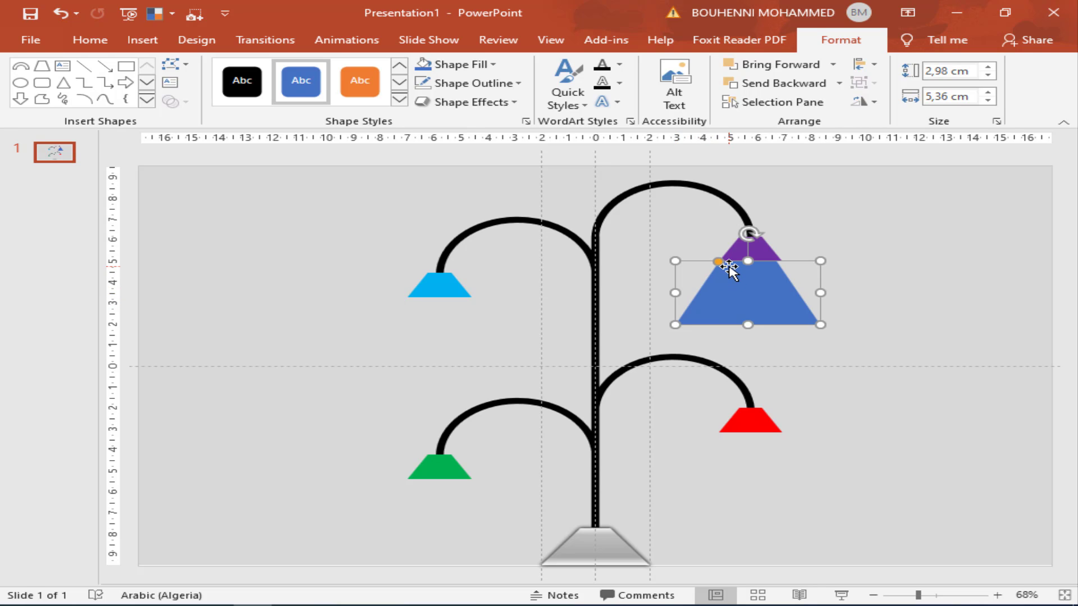
drag(760, 291, 760, 290)
Step: Zoomed in, drag the beam's yellow handle so its top corners meet the purple shade's lower corners
click(913, 568)
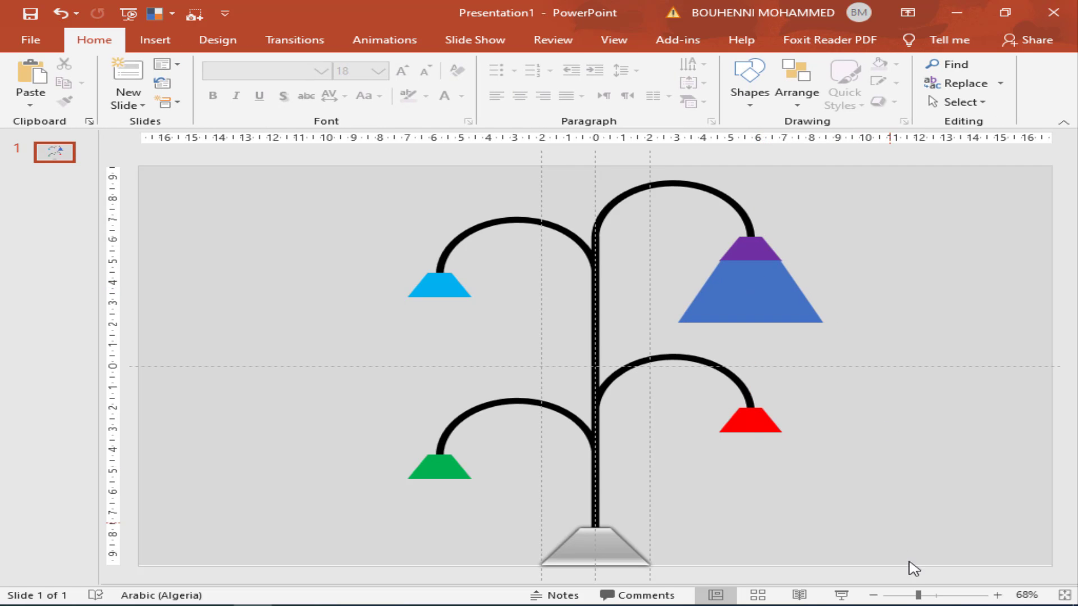
click(941, 590)
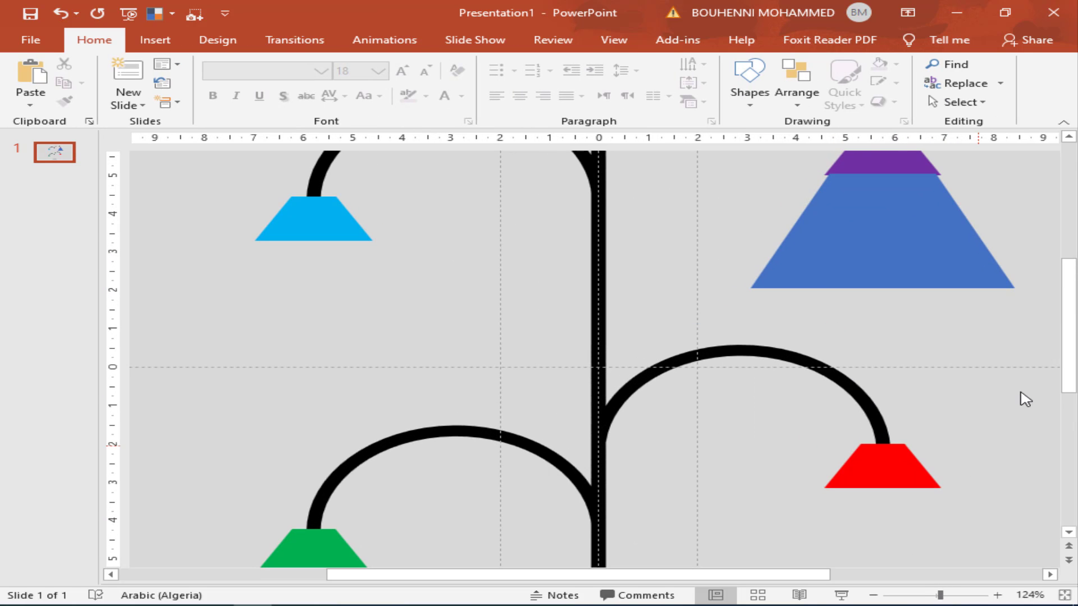
click(965, 595)
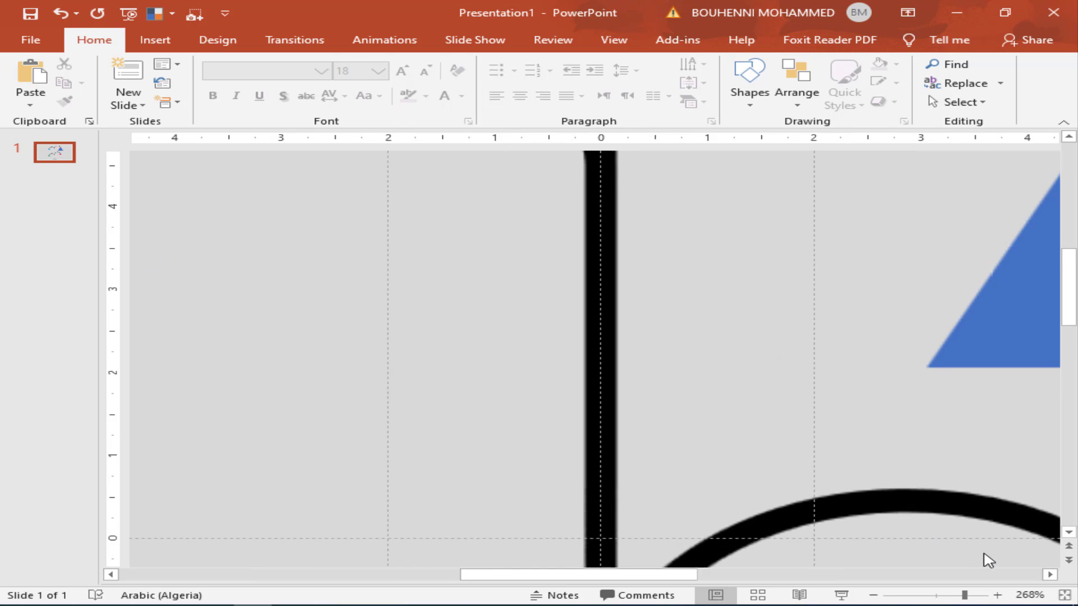
click(873, 595)
click(873, 595)
click(874, 595)
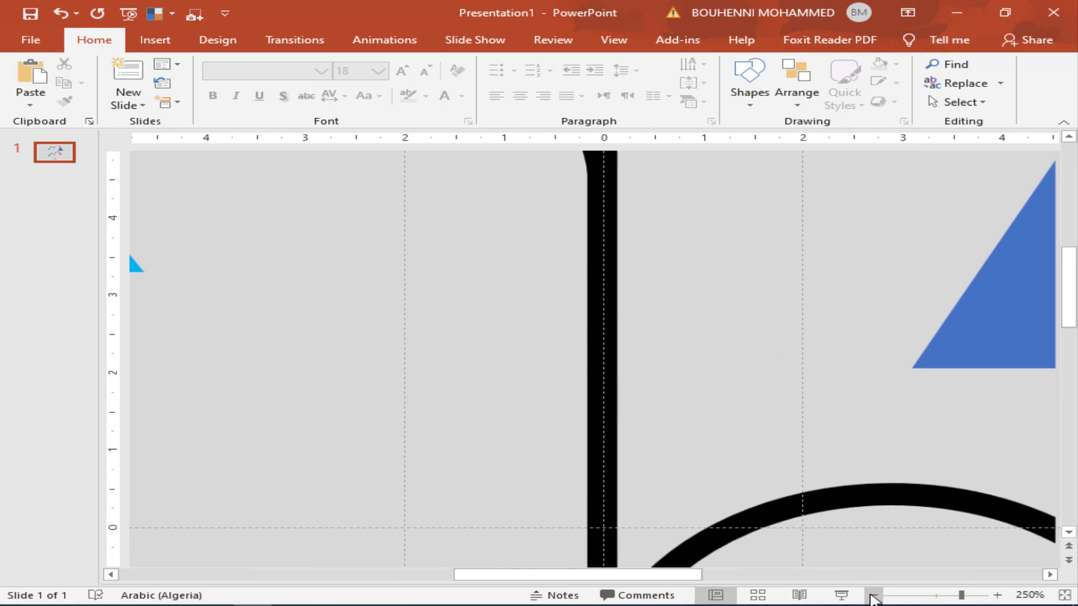
click(874, 595)
click(873, 595)
click(873, 595)
drag(678, 578, 895, 578)
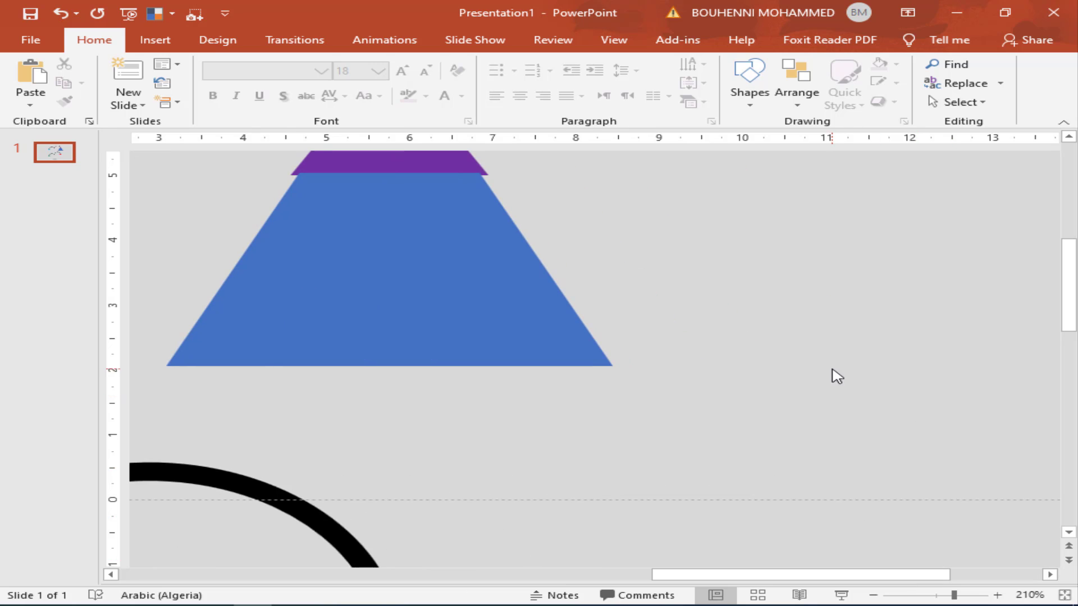
scroll(825, 370, up, 3)
drag(738, 574, 689, 574)
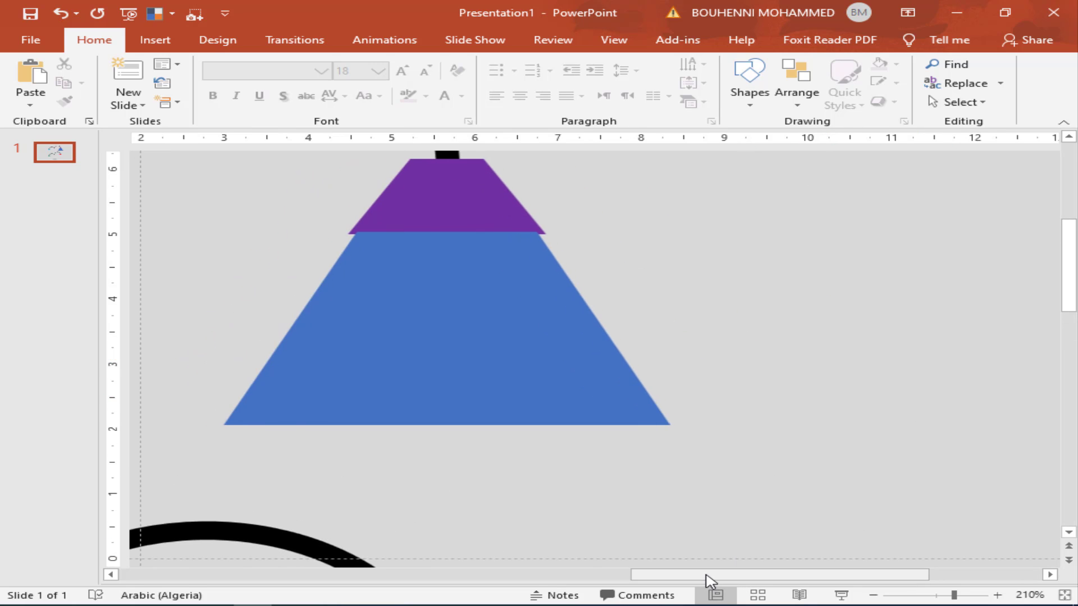
click(542, 263)
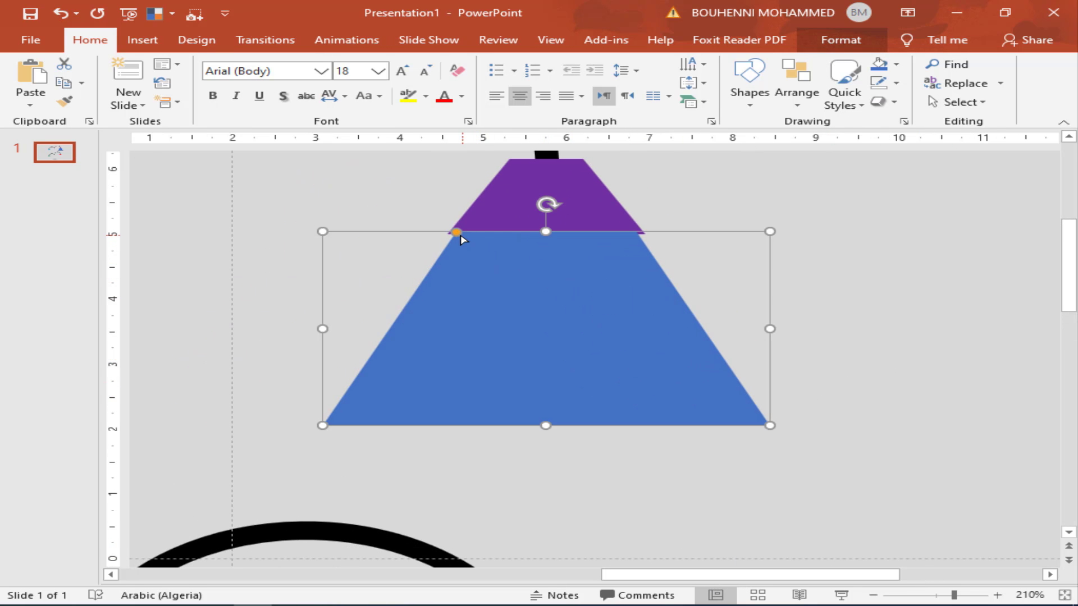
drag(456, 234, 449, 234)
click(661, 207)
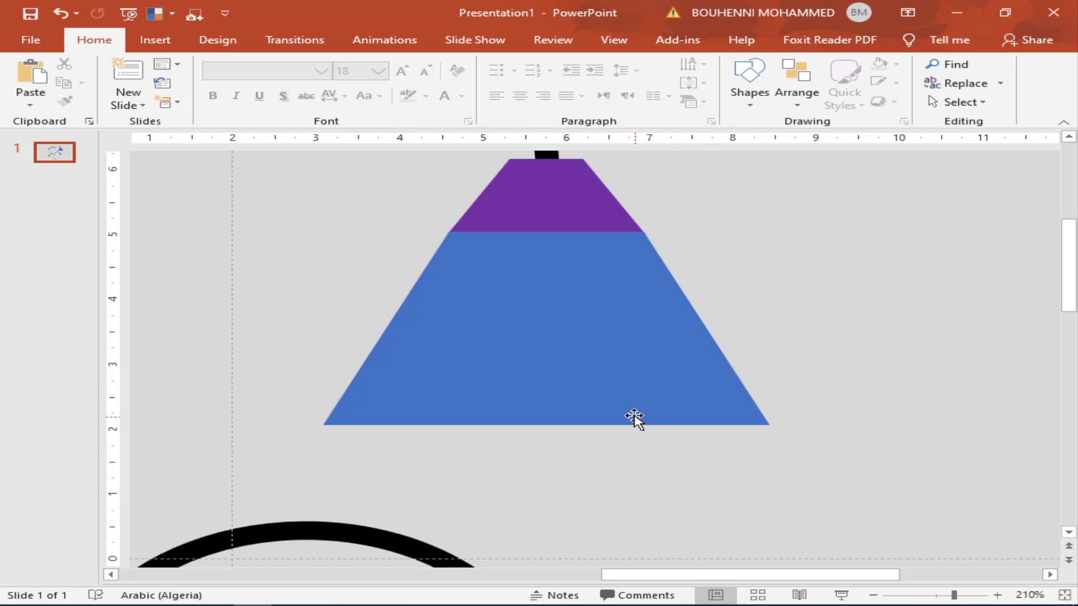
click(585, 373)
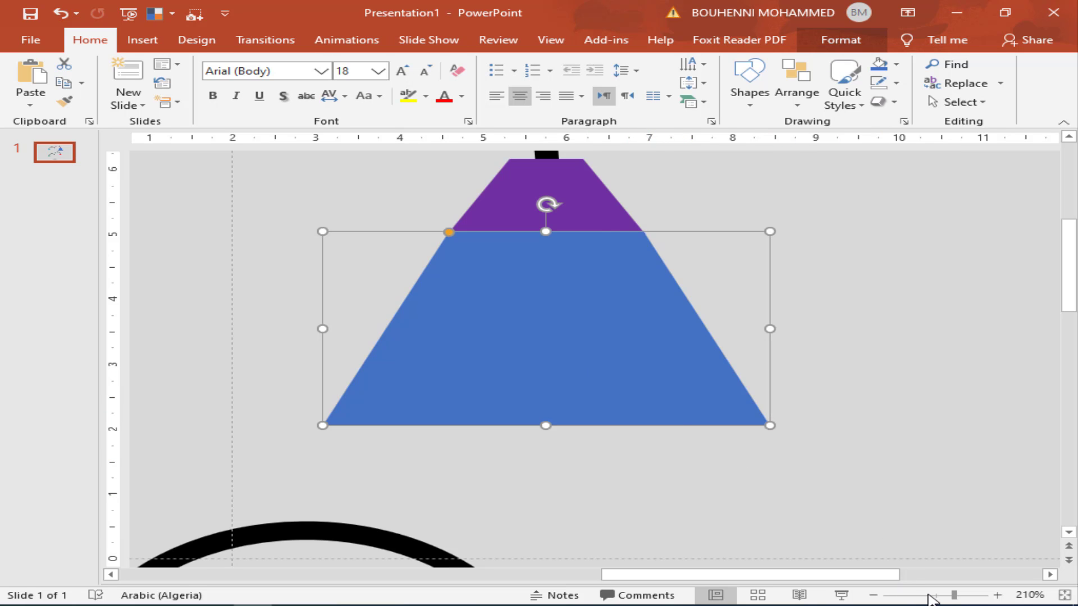
drag(929, 600, 919, 596)
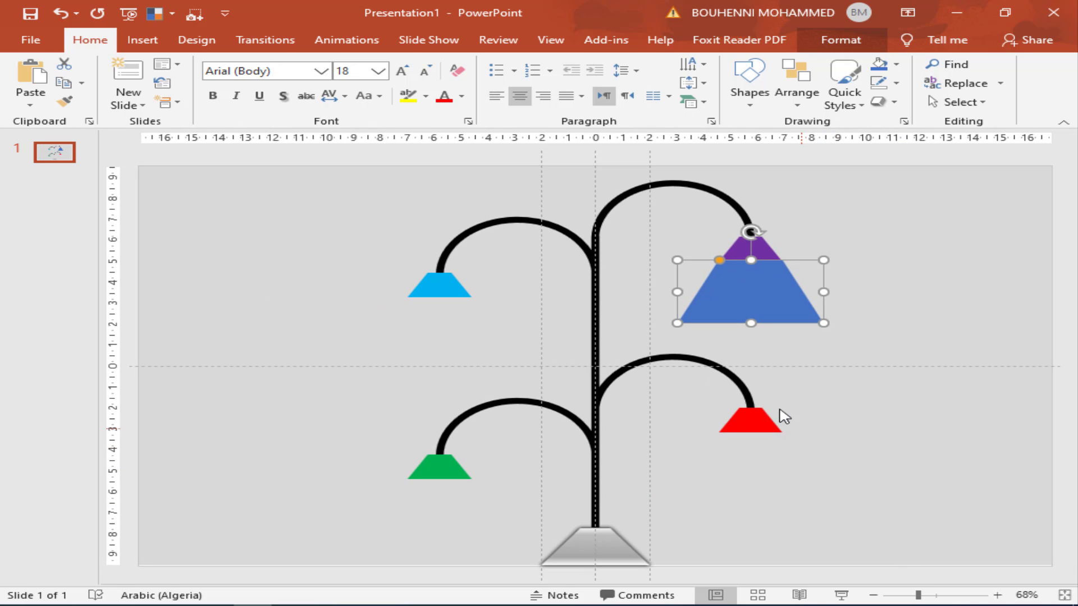
Step: Ctrl-drag copies of the blue beam beneath the red and green shades
drag(753, 307, 753, 477)
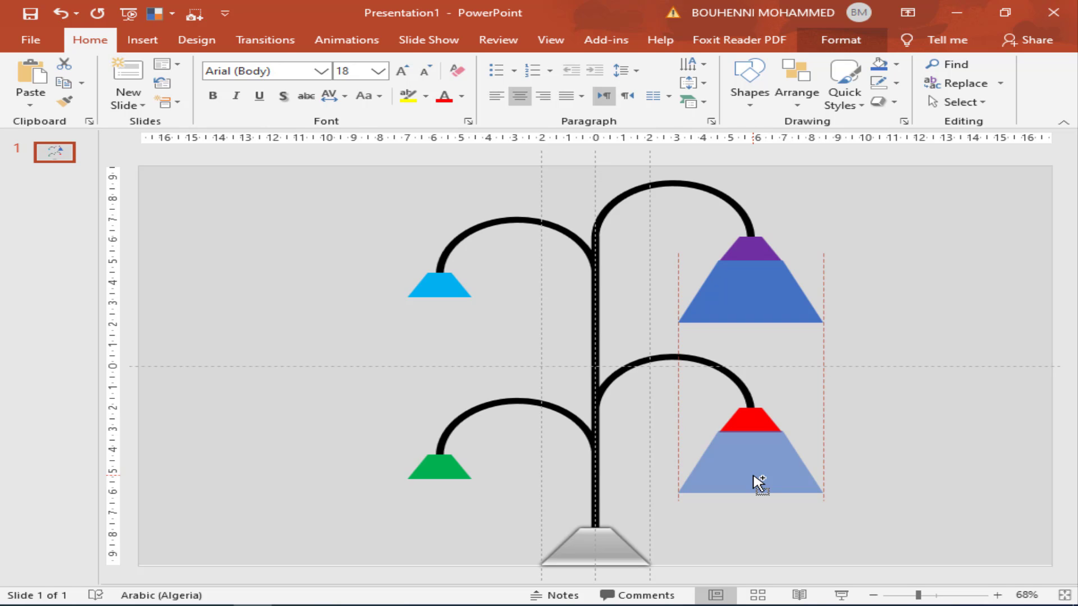
drag(759, 483, 750, 481)
click(880, 448)
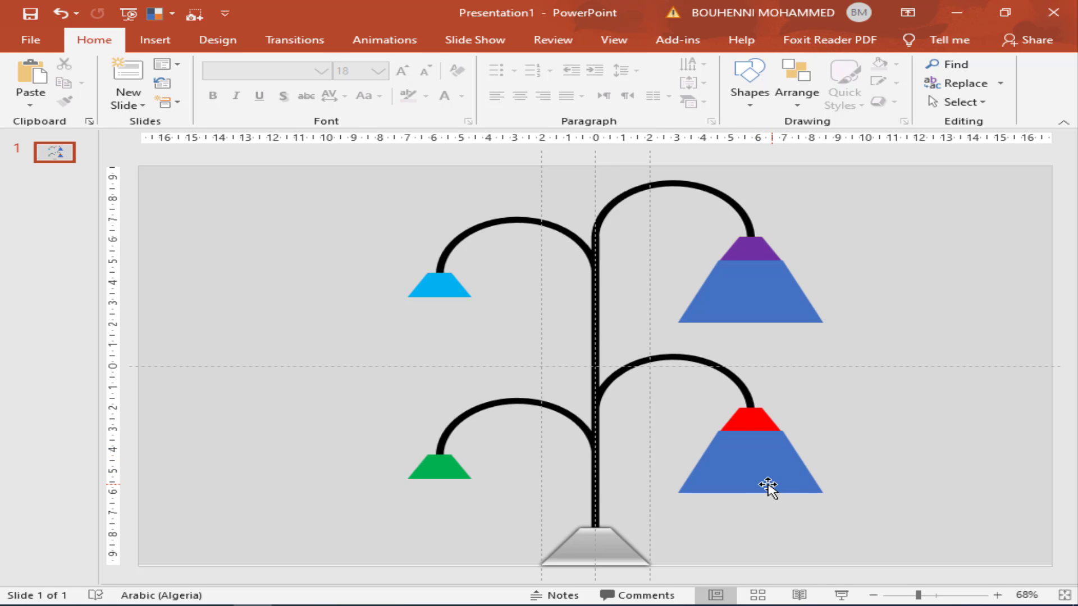
click(943, 598)
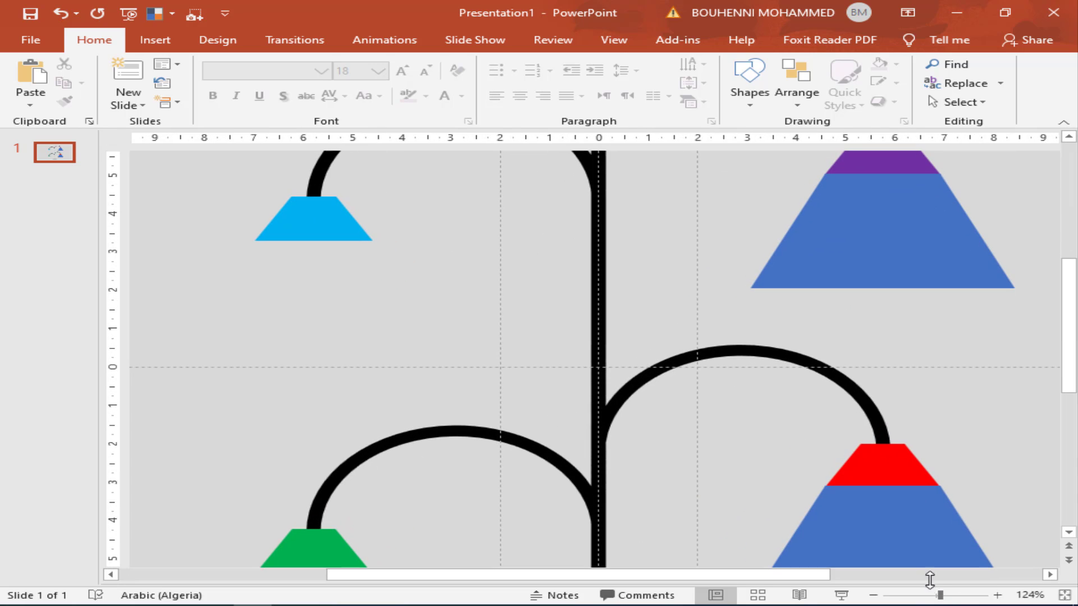
click(926, 598)
drag(926, 596, 919, 596)
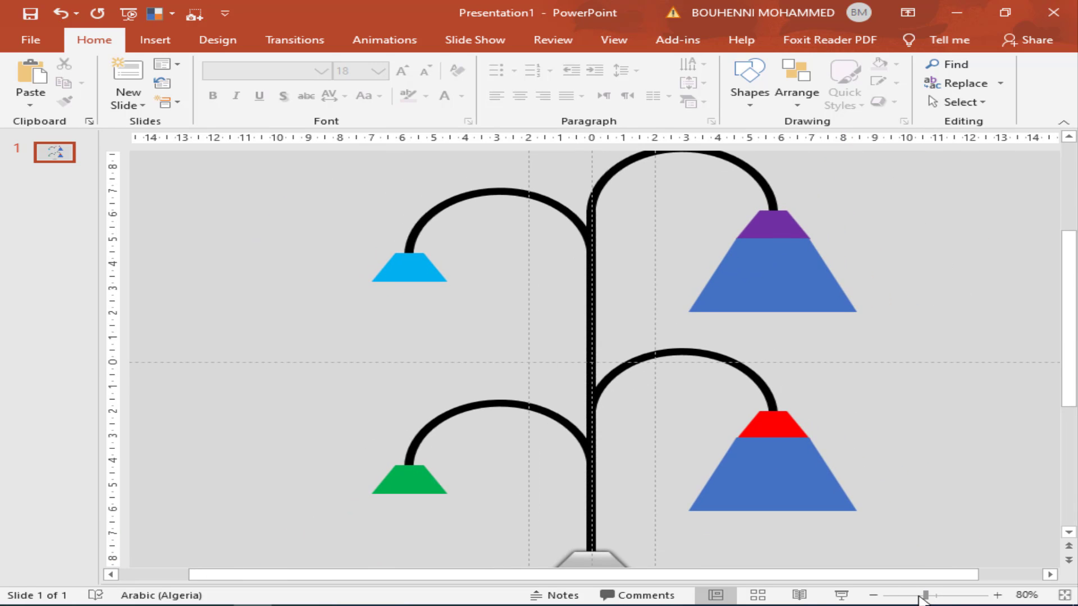
mouse_move(762, 469)
mouse_down()
mouse_move(452, 519)
mouse_move(439, 508)
mouse_move(439, 329)
mouse_up()
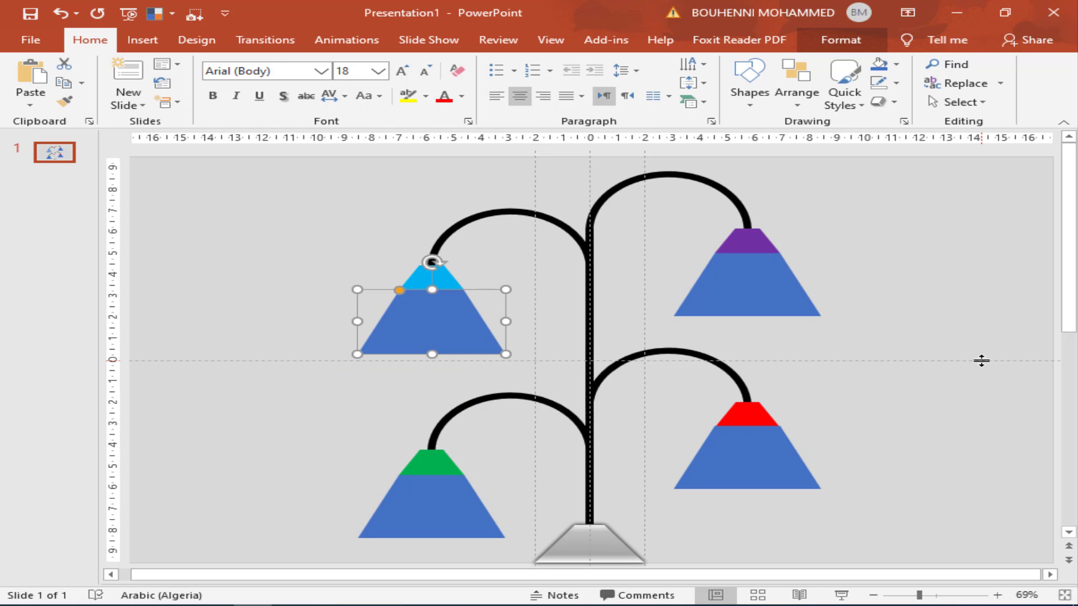
click(902, 595)
click(915, 595)
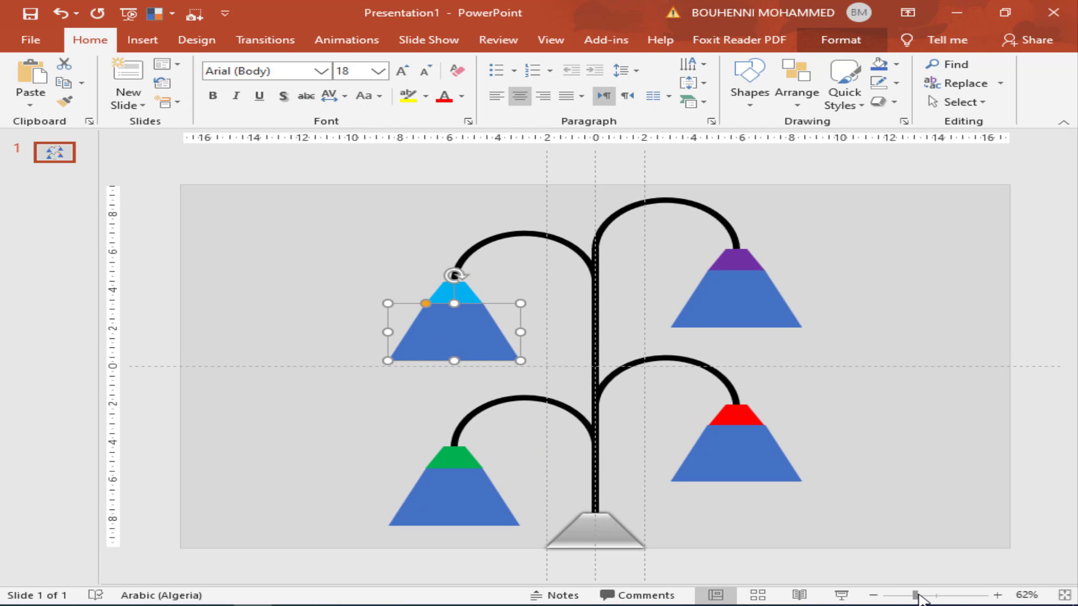
click(922, 595)
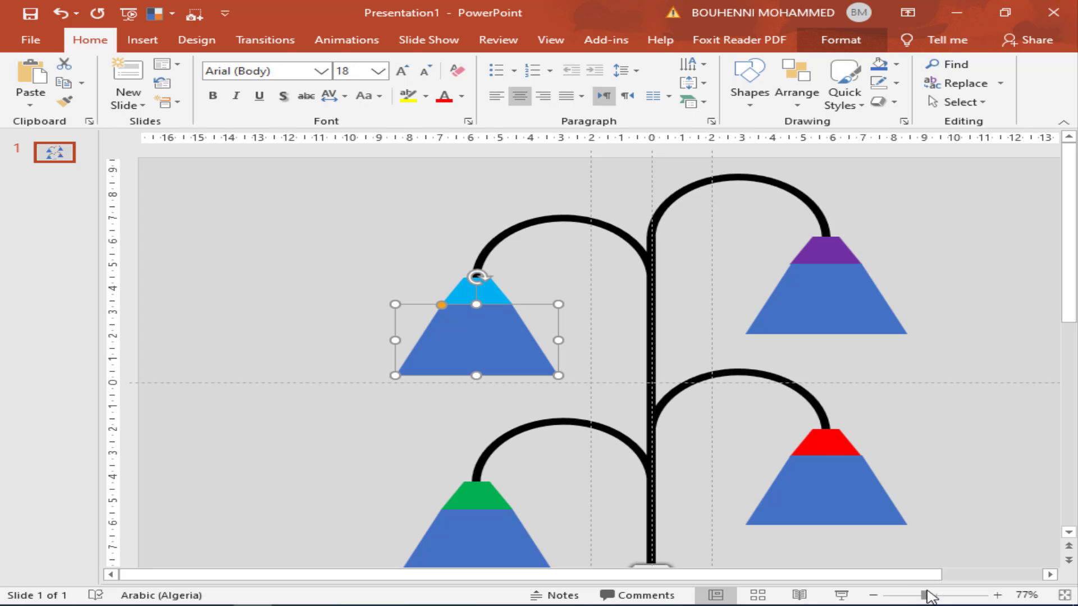
drag(1068, 253, 1069, 341)
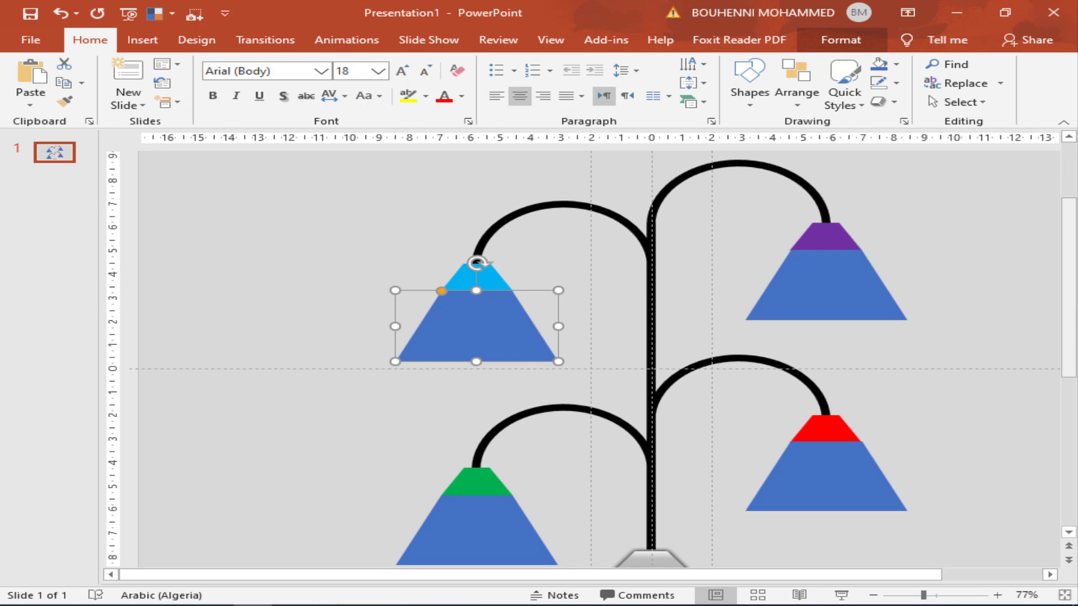
click(873, 595)
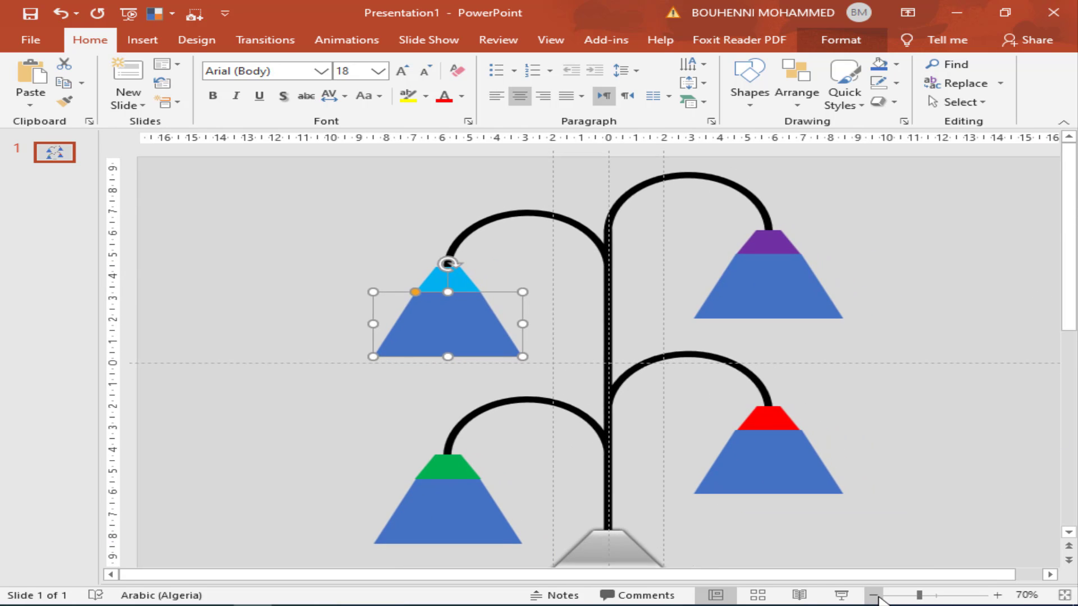
click(873, 594)
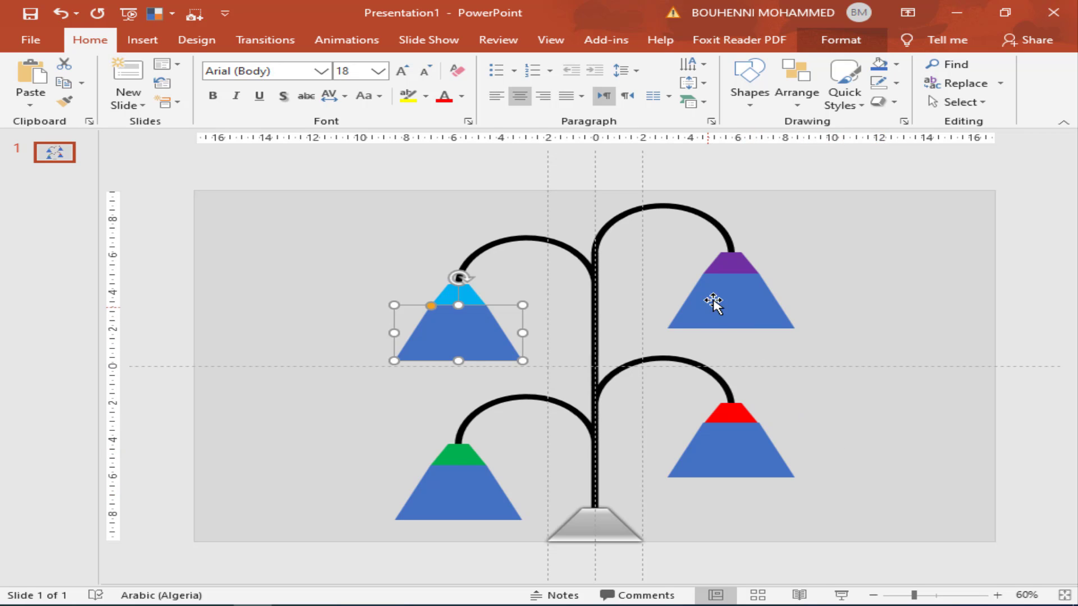
Step: Draw a small oval circle to the right of the lamp post
click(865, 259)
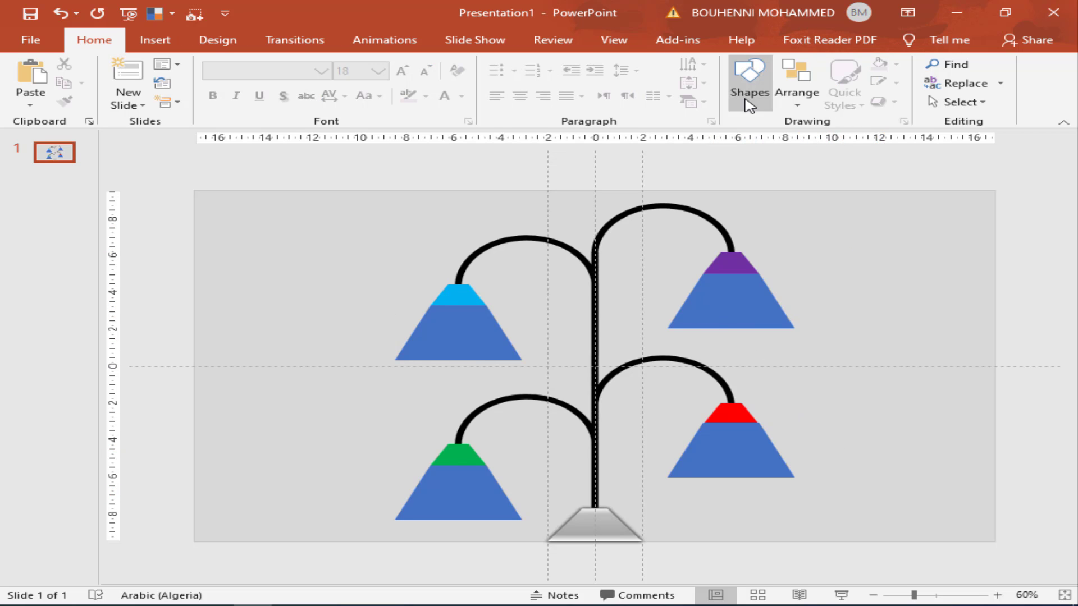
click(750, 85)
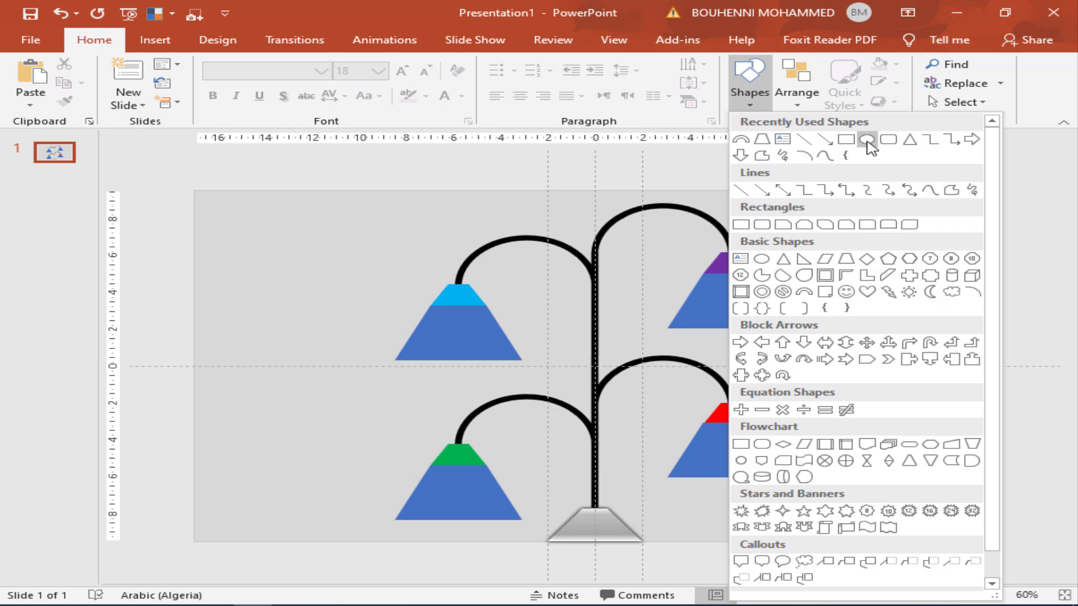
click(866, 140)
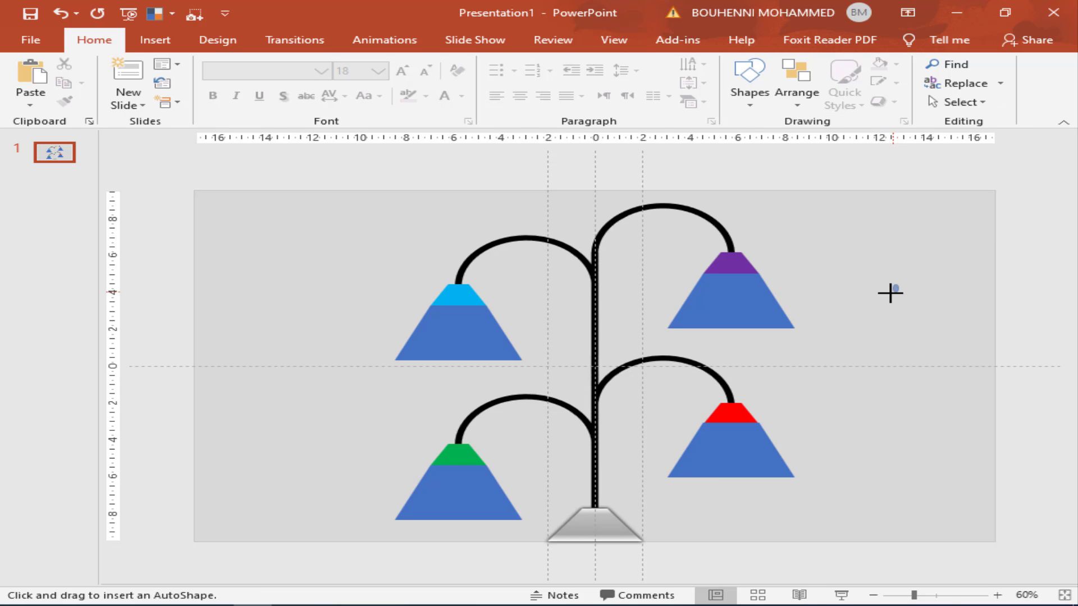
drag(891, 293, 849, 322)
Step: Copy a purple shade cap onto the circle's top and pinch it into a narrow triangle
click(924, 596)
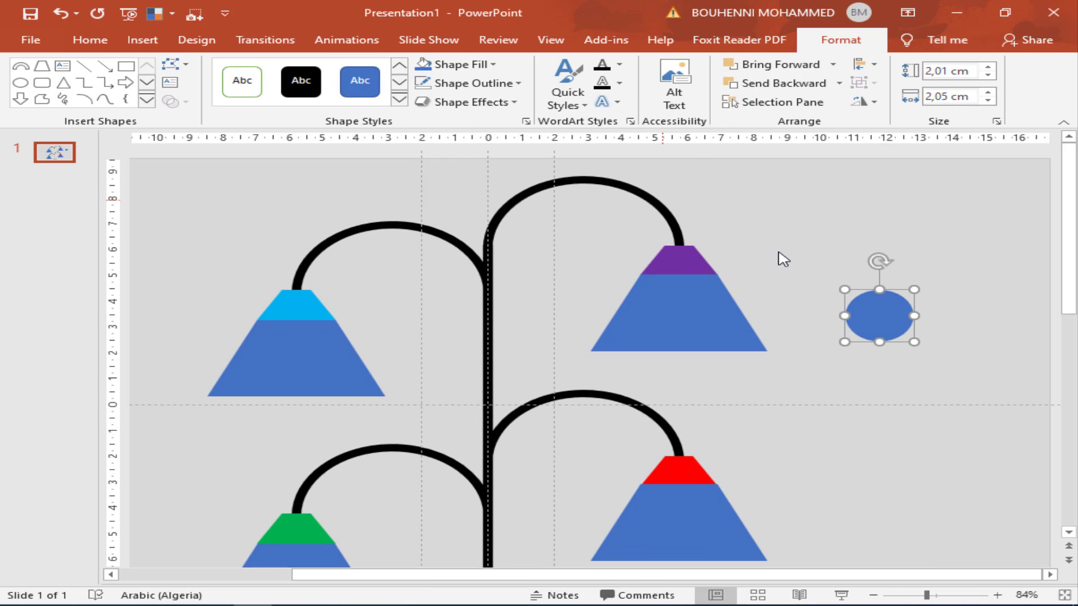
click(687, 265)
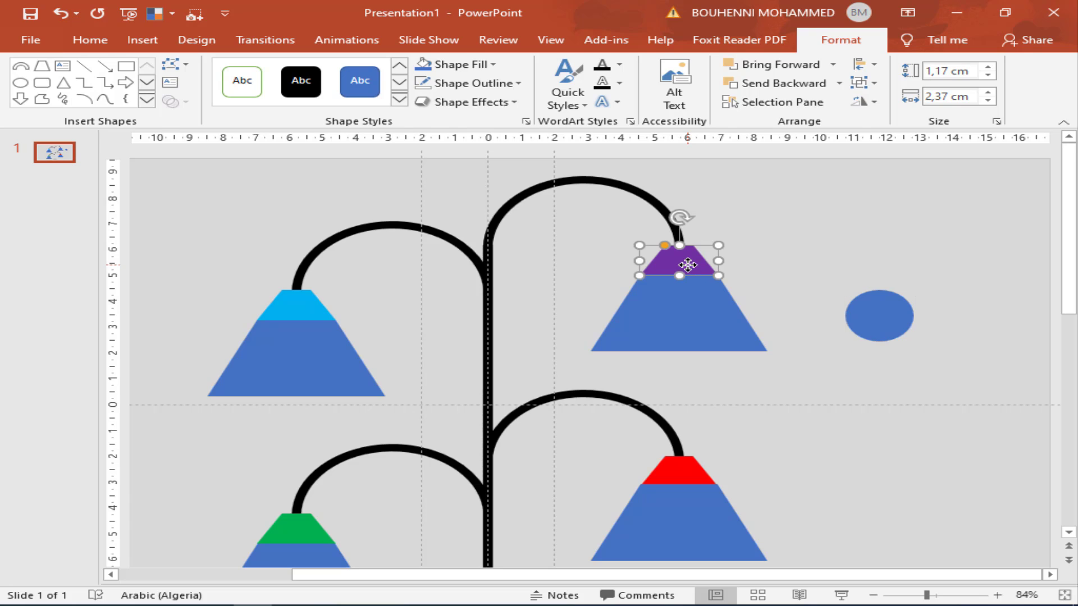
mouse_move(686, 263)
ctrl+mouse_down()
mouse_move(827, 243)
mouse_move(902, 275)
mouse_move(854, 260)
mouse_move(844, 275)
mouse_move(864, 262)
mouse_move(854, 275)
mouse_move(869, 265)
mouse_move(875, 286)
ctrl+mouse_up()
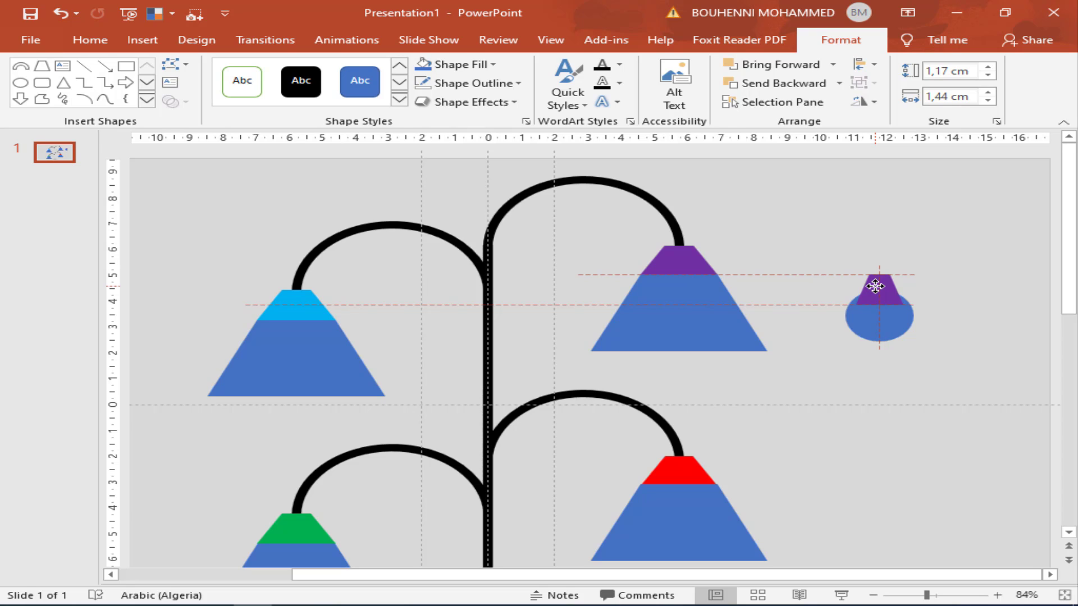
drag(874, 286, 872, 275)
click(926, 260)
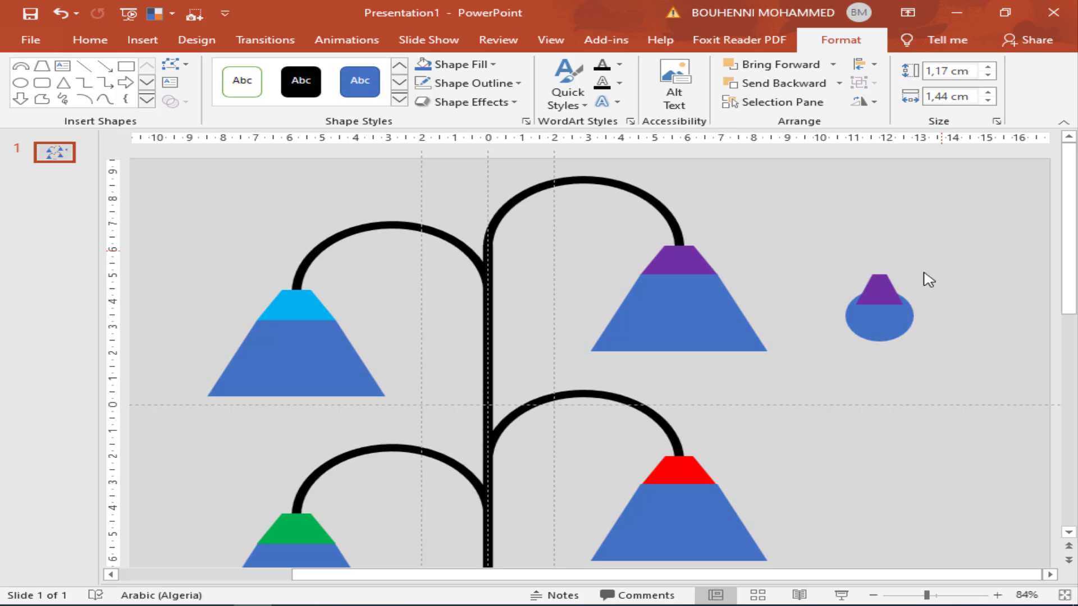
Step: Merge the triangle and circle into a single bulb shape with Union
click(888, 296)
shift+click(893, 324)
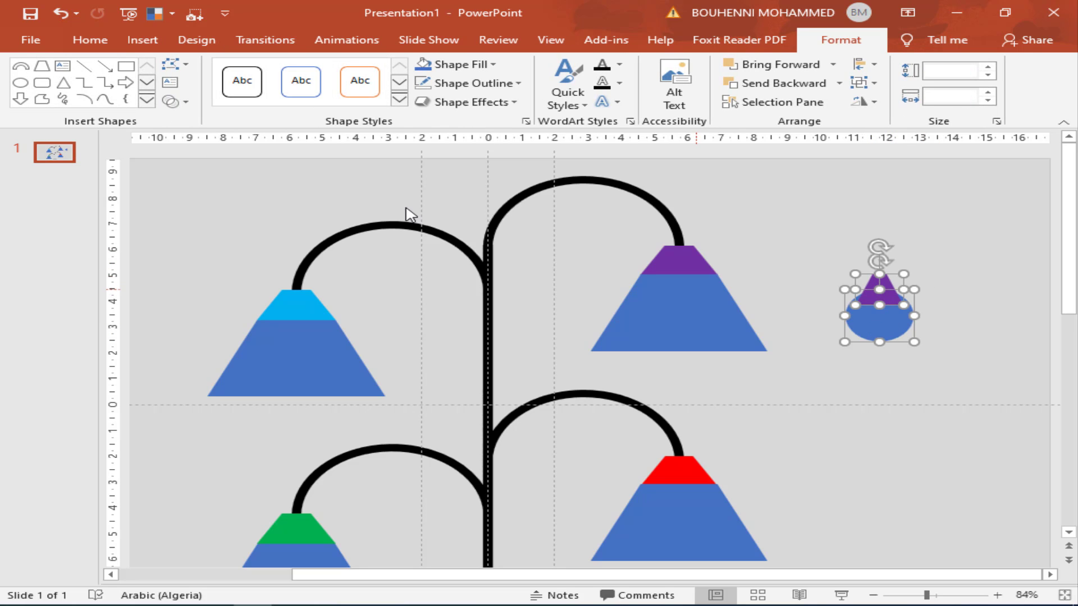
click(182, 103)
click(210, 122)
Step: Fill the bulb white with a 2¼ pt black outline and shrink it to 1,53 × 1,33 cm
click(798, 219)
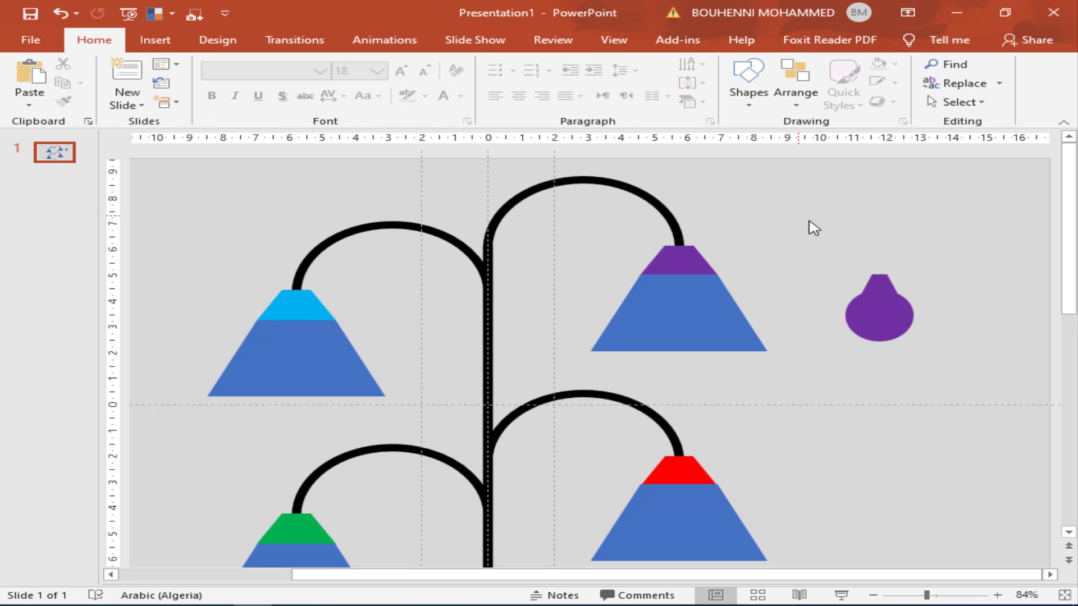
click(892, 300)
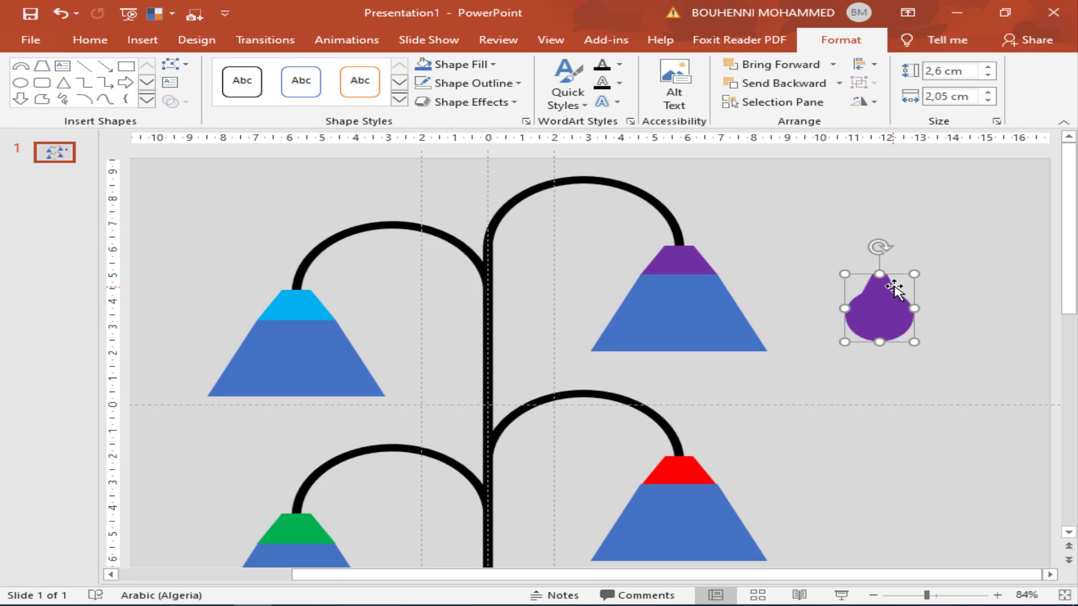
click(493, 65)
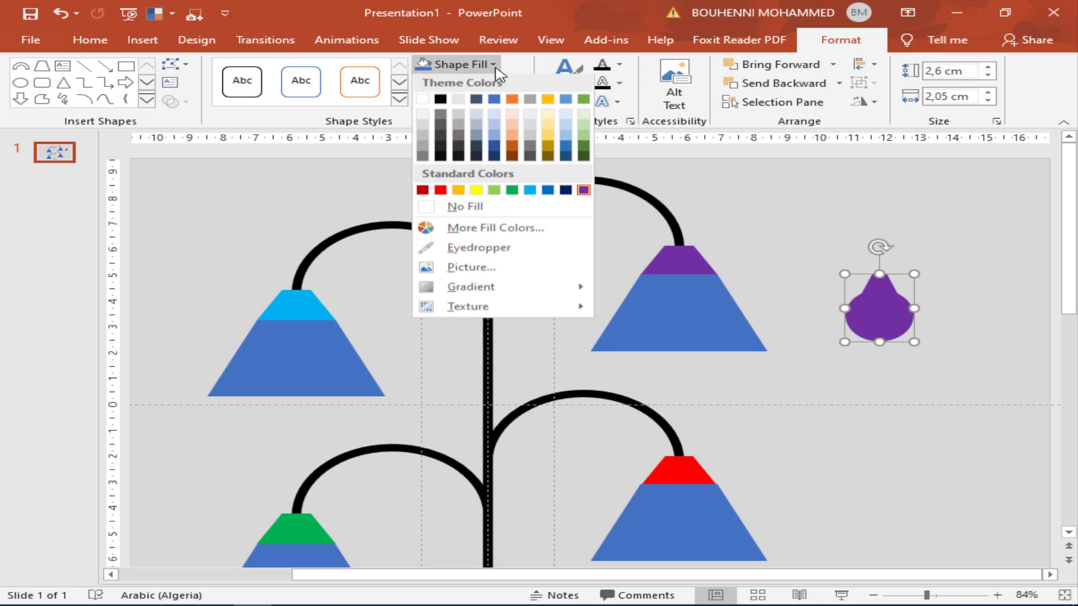
click(422, 101)
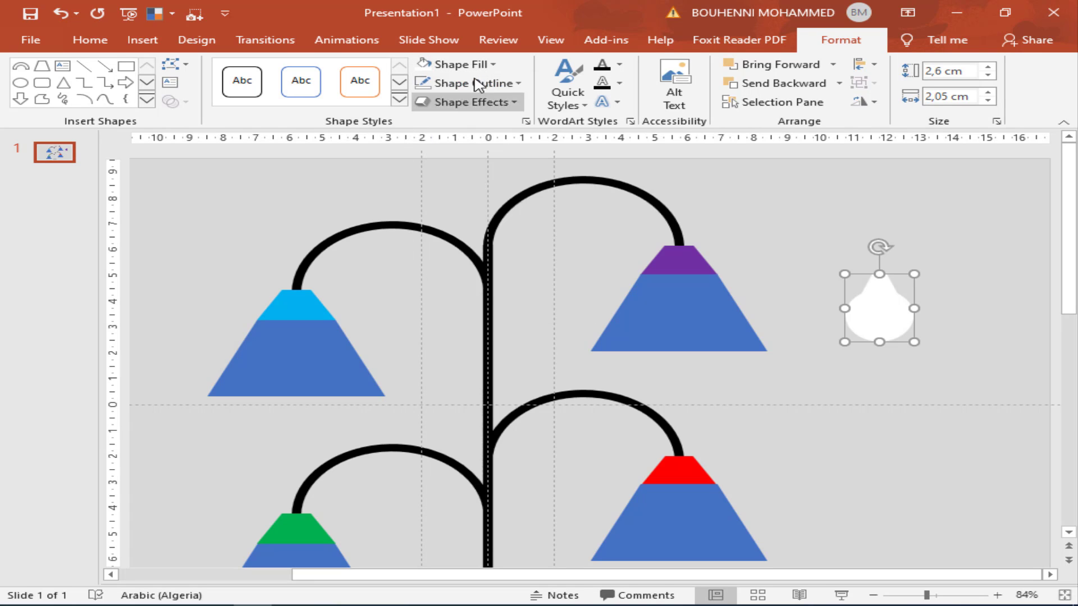
click(513, 84)
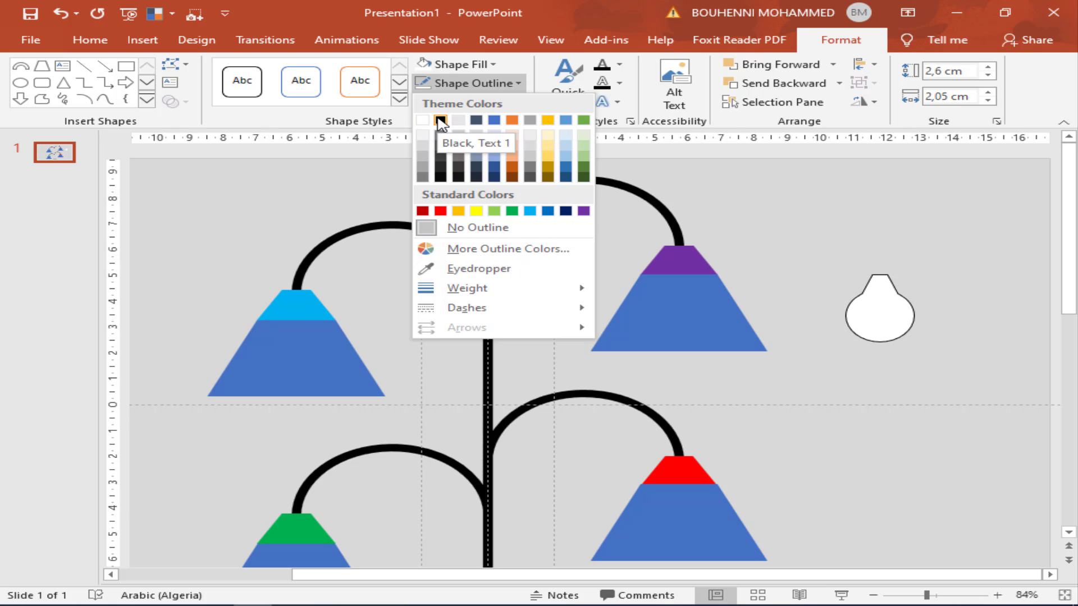
click(440, 121)
click(514, 84)
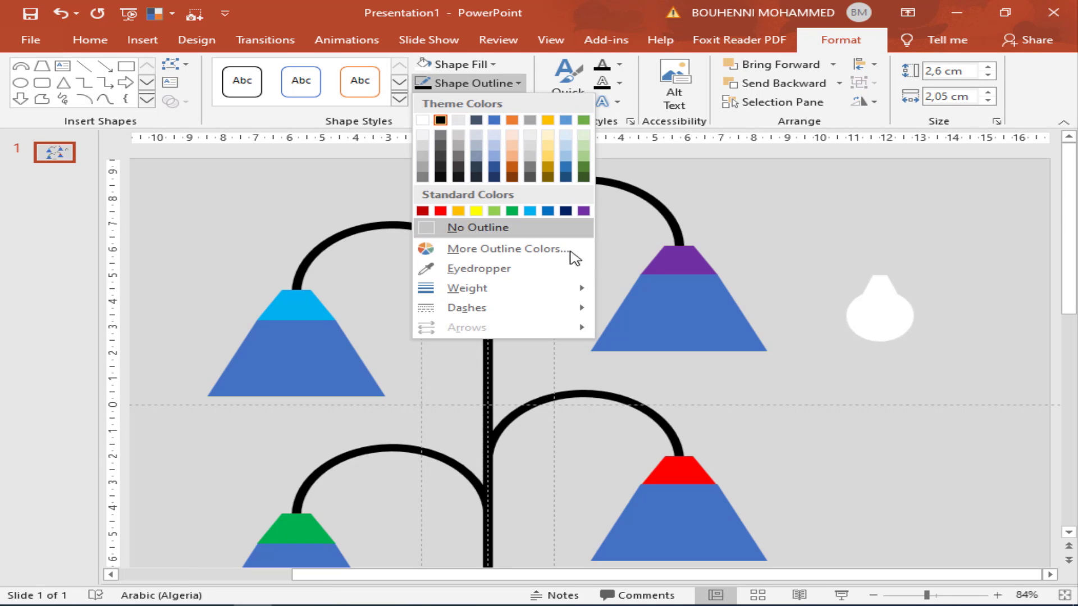
mouse_move(467, 288)
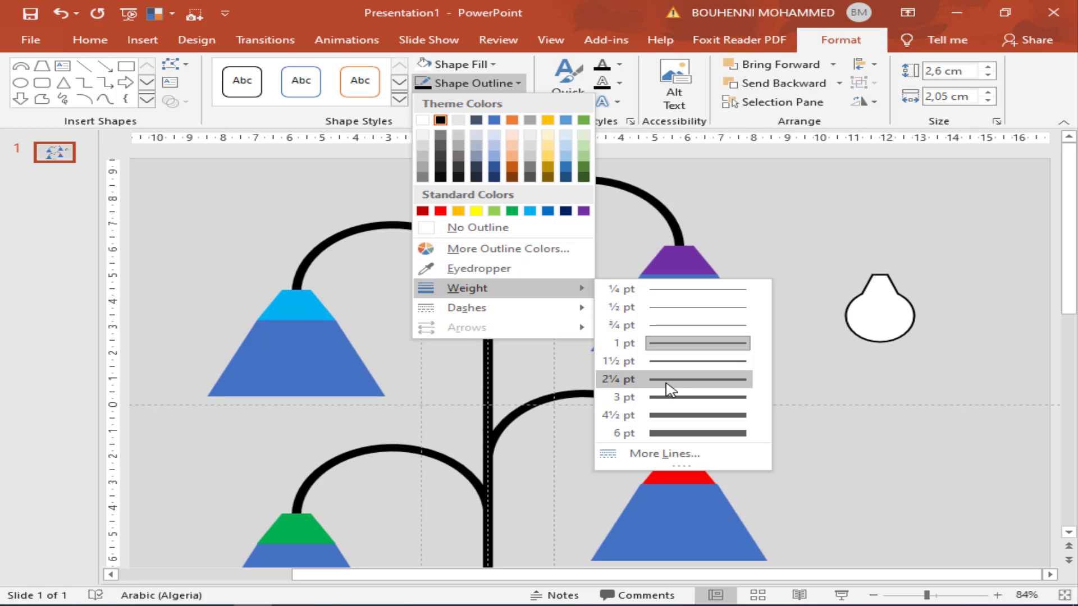
click(668, 398)
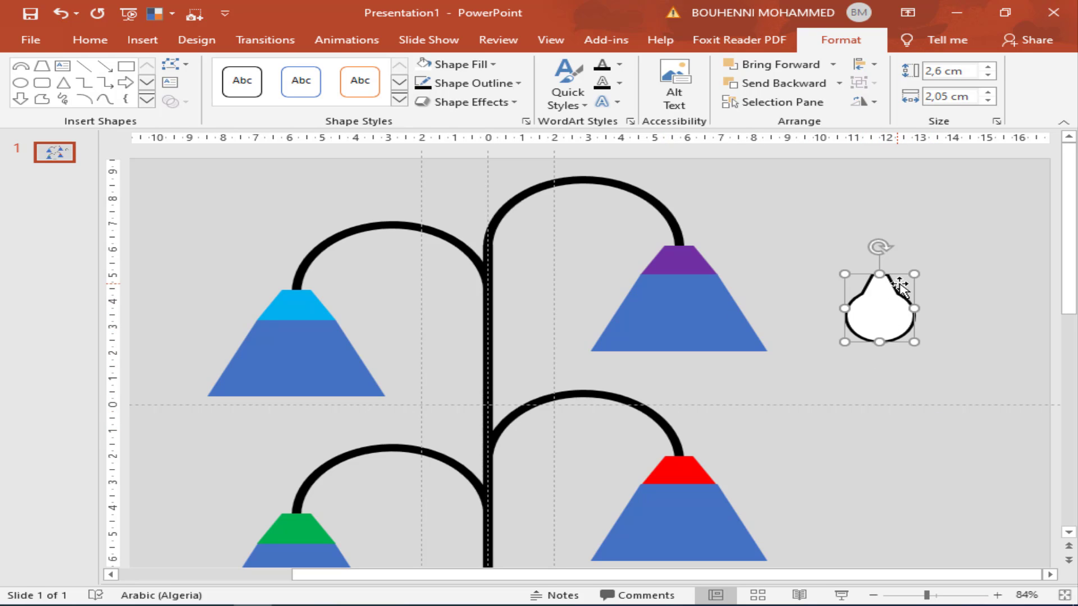
mouse_move(914, 274)
mouse_down()
mouse_move(881, 306)
mouse_move(680, 283)
mouse_move(887, 232)
mouse_move(887, 245)
mouse_up()
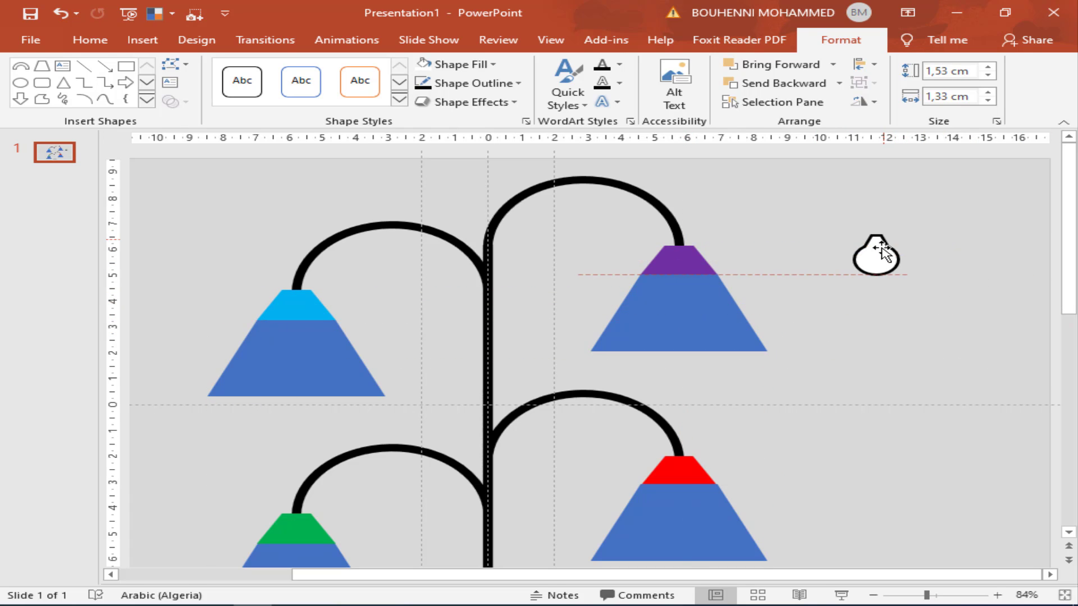
right_click(705, 308)
Step: Give the purple lamp's light cone a gradient fill with a white starting stop
click(785, 568)
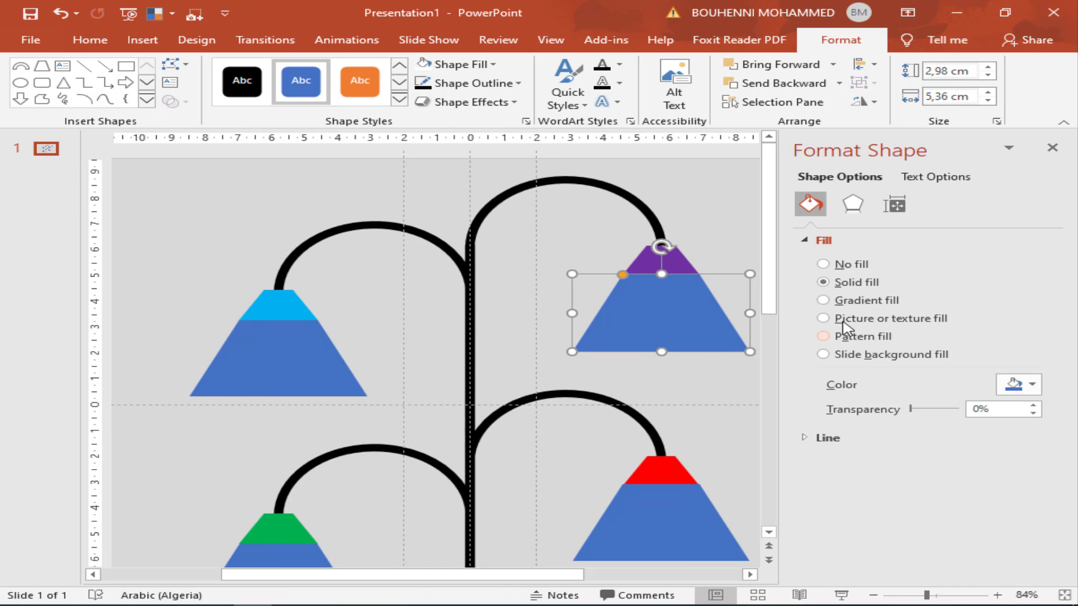
click(834, 303)
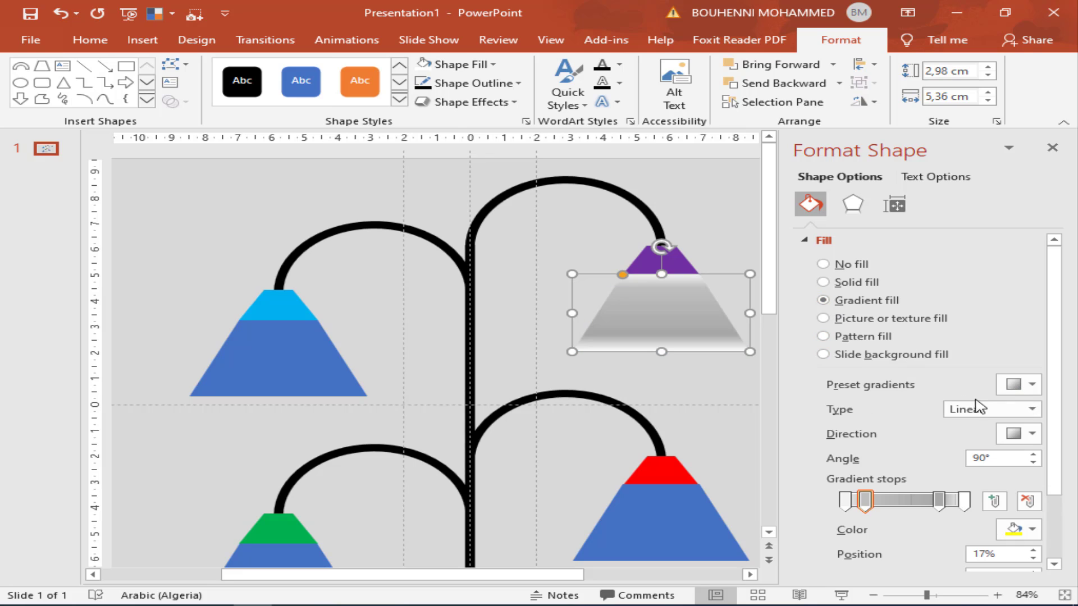
click(1027, 501)
click(1028, 501)
drag(938, 499, 829, 505)
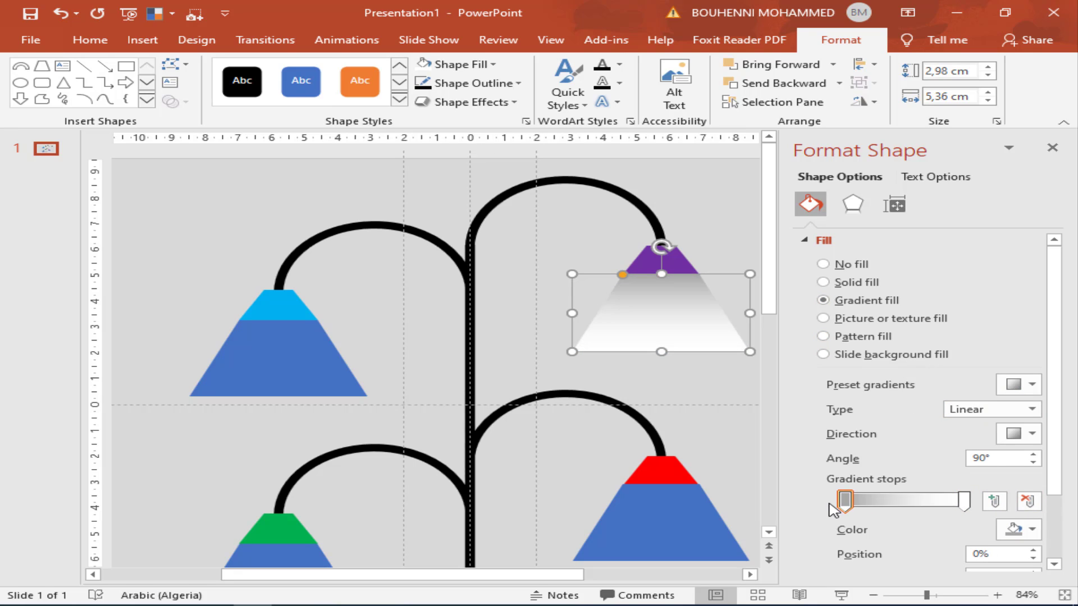
click(1019, 529)
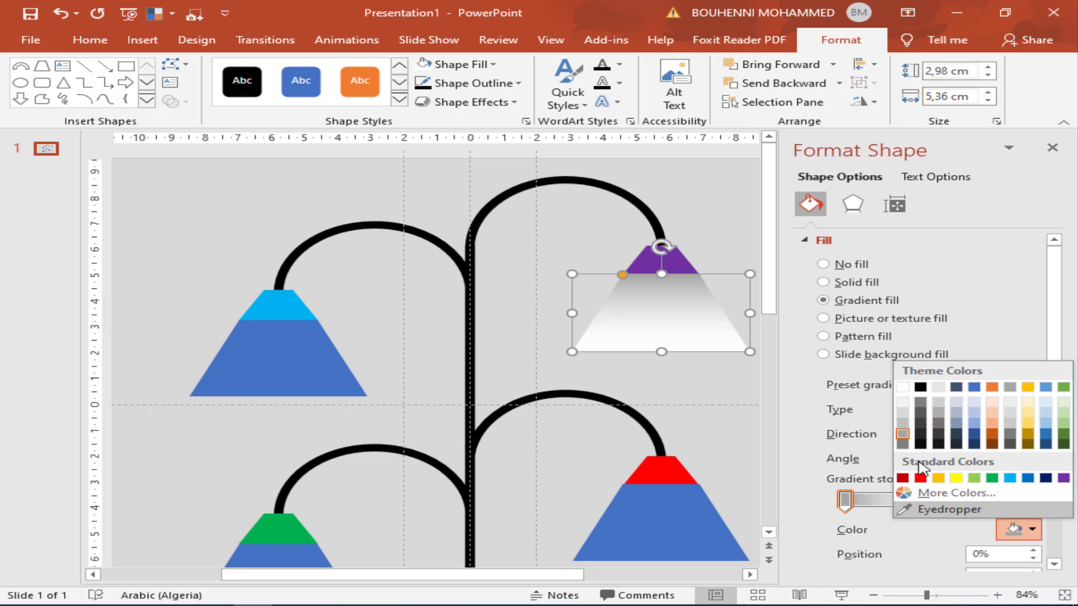
click(907, 386)
Step: Make the gradient run vertically at 90°, with stops at 59% and 67% transparency
scroll(1055, 351, down, 3)
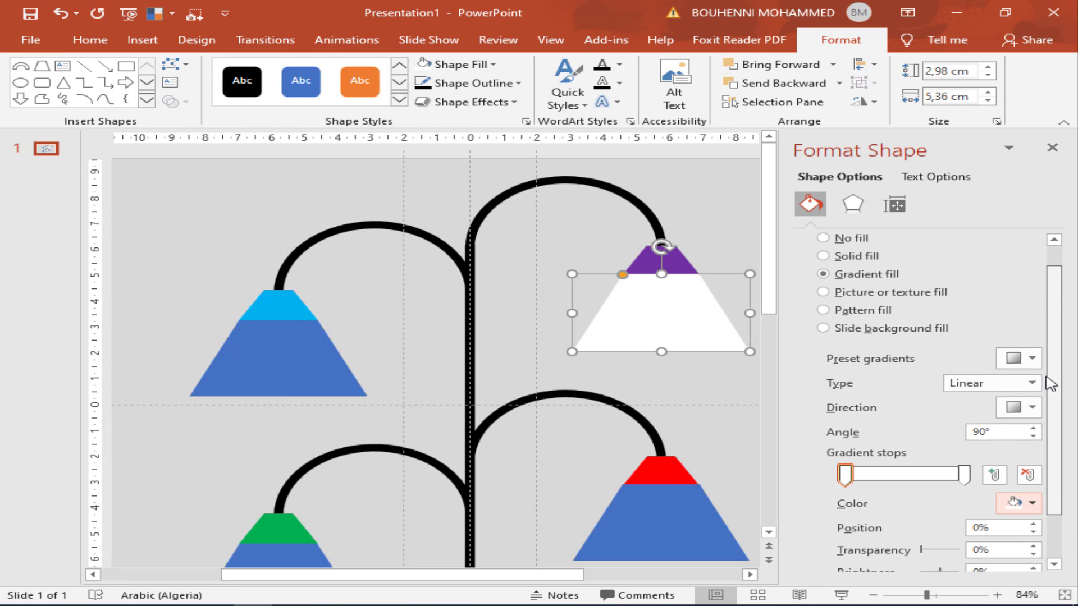
click(1026, 373)
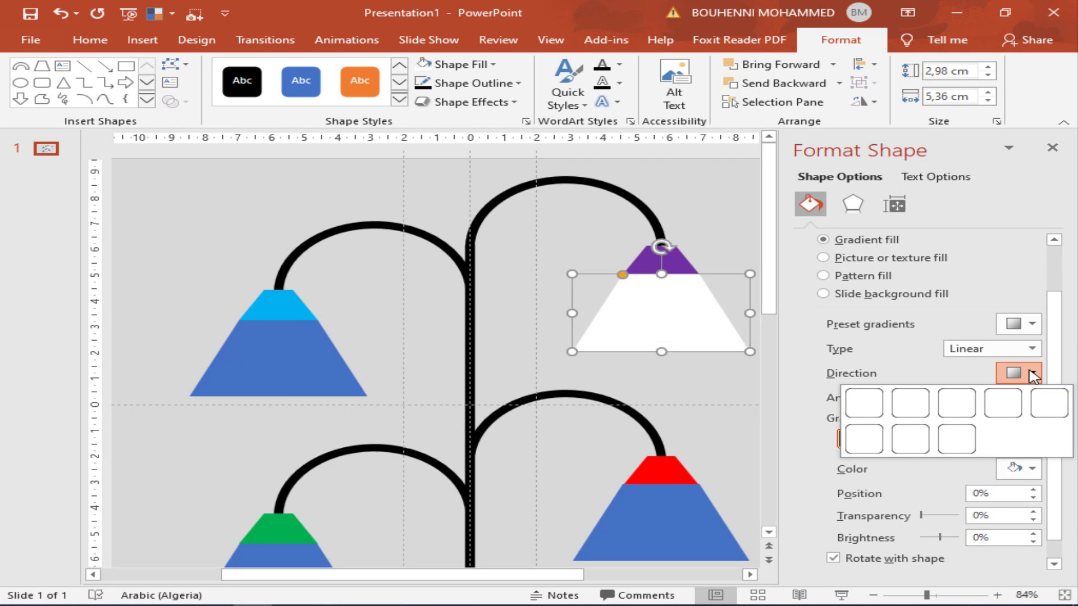
click(919, 414)
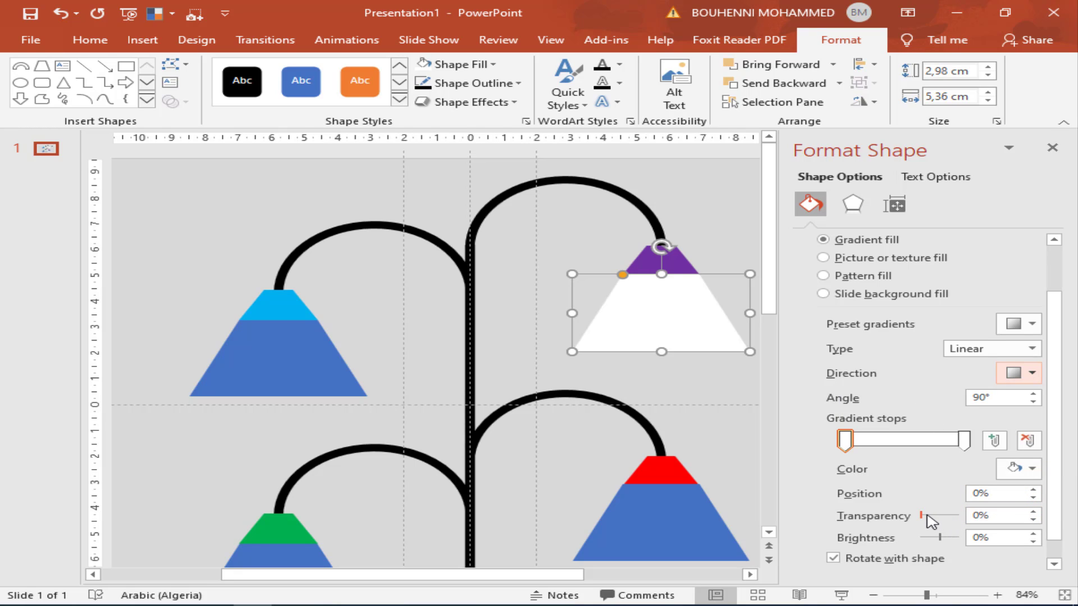
drag(921, 514, 946, 515)
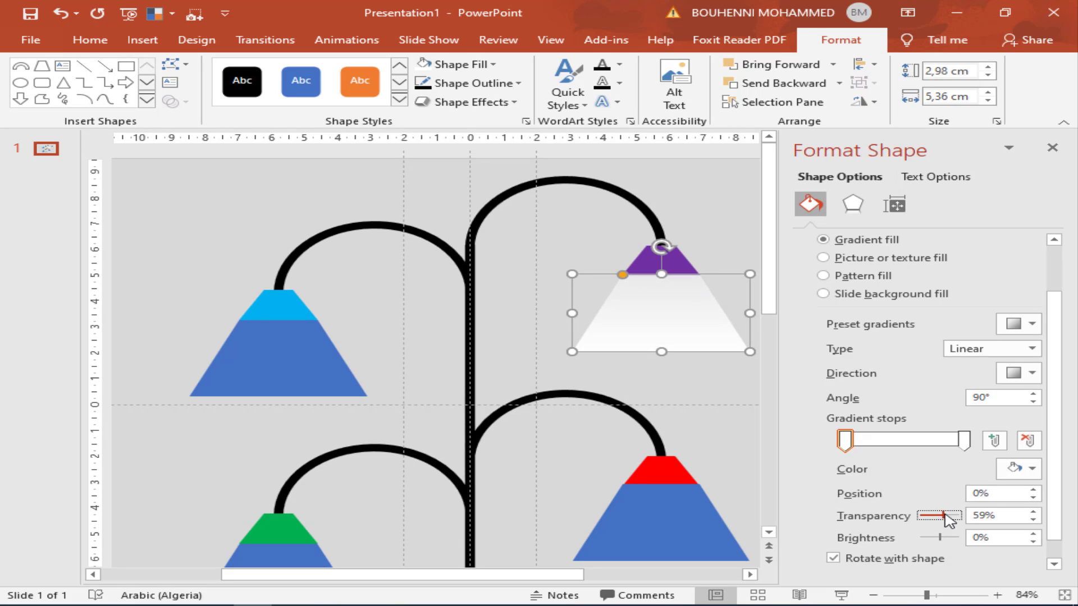
click(964, 440)
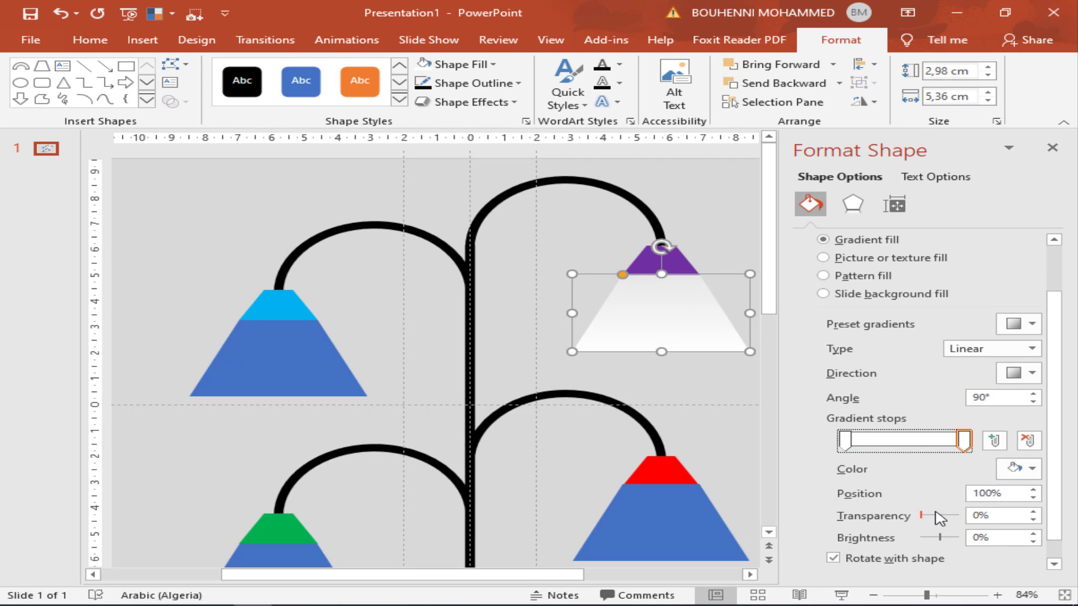
drag(922, 514, 935, 516)
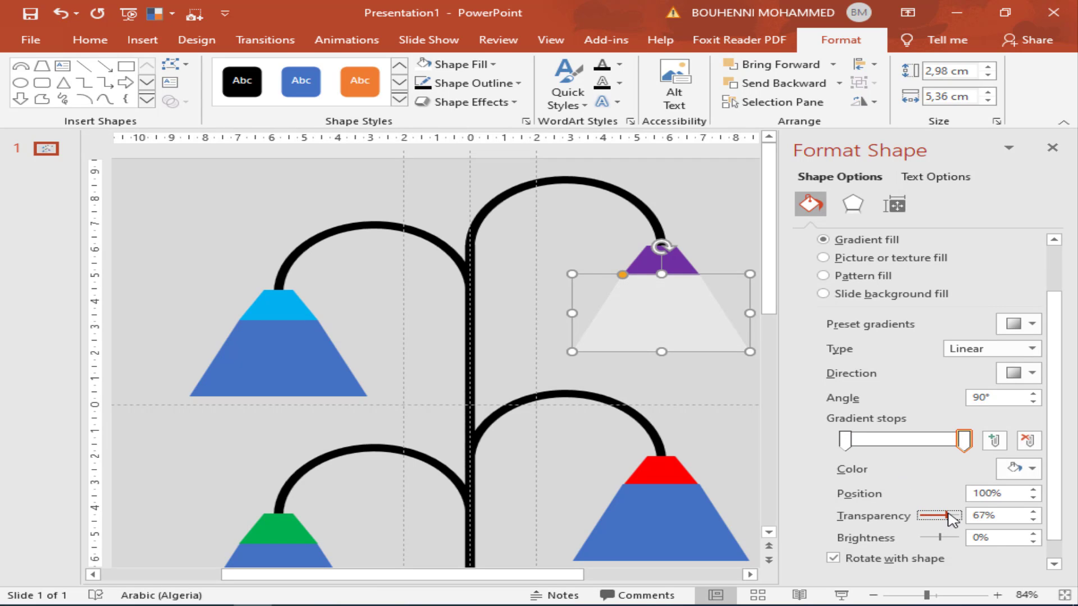
Step: Set the cone's starting gradient stop to 5% transparency so the top is nearly opaque
click(718, 387)
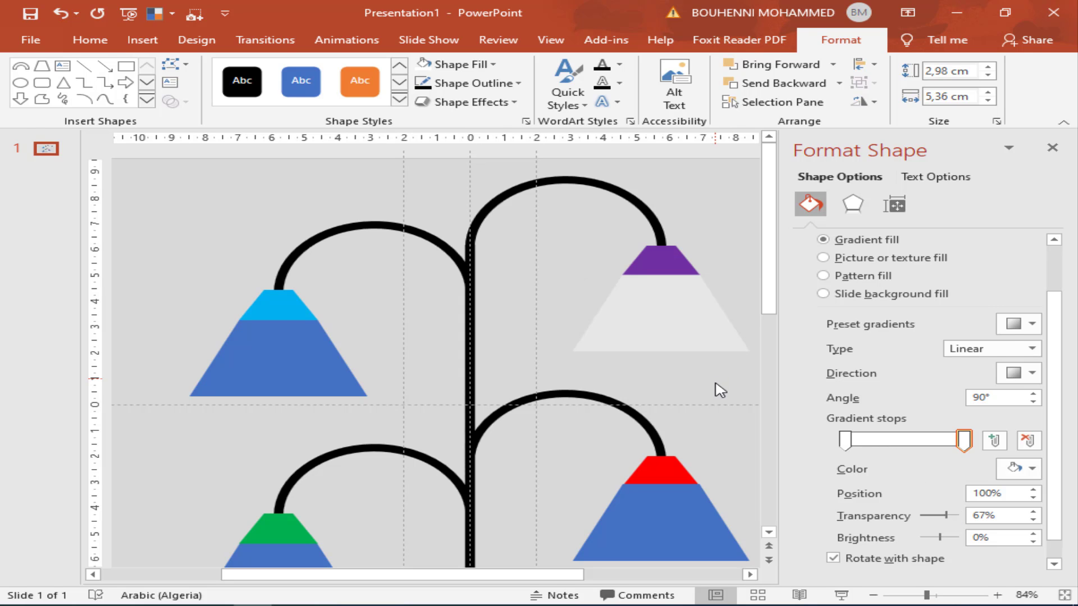
click(679, 321)
click(956, 504)
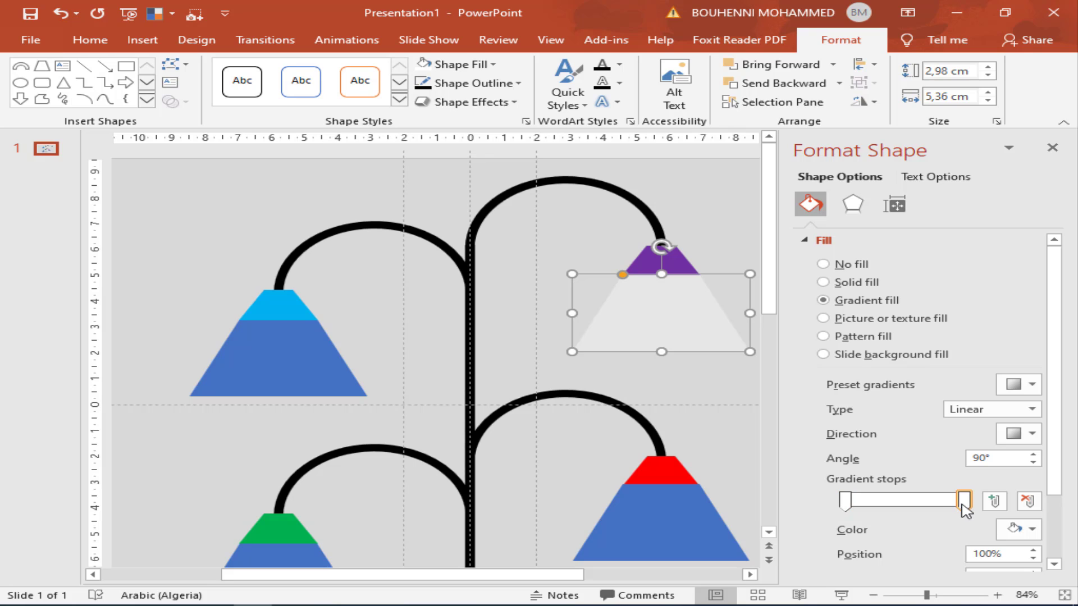
drag(1054, 371, 1055, 415)
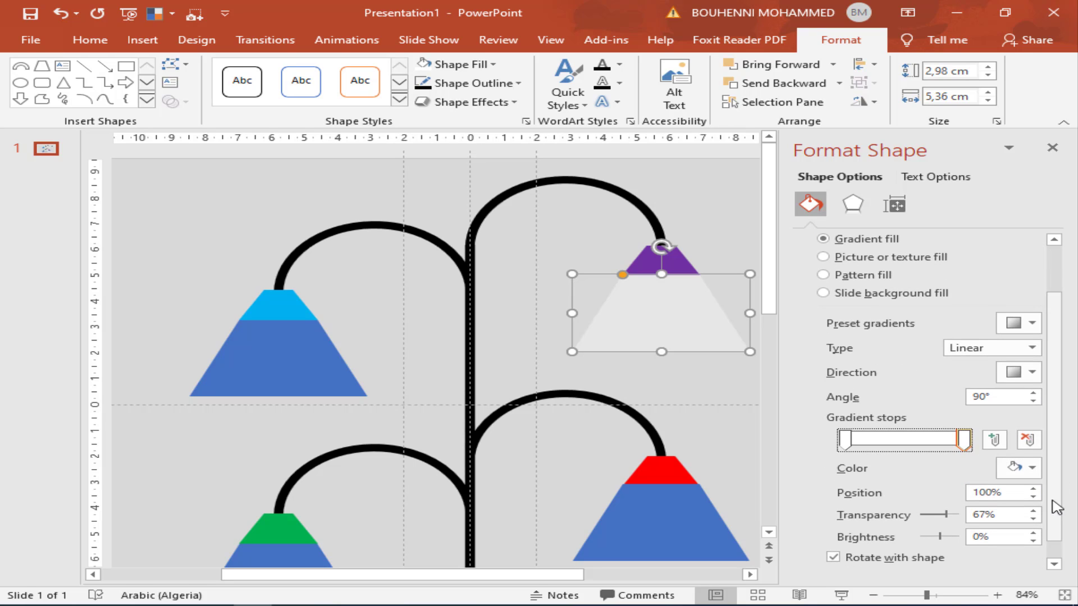
drag(947, 515, 960, 515)
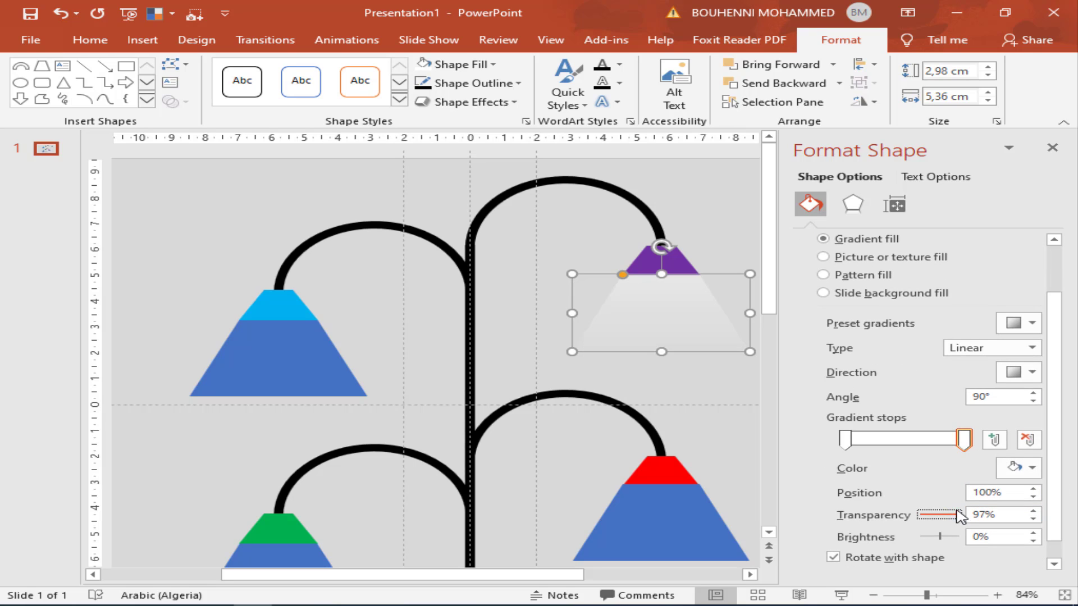
click(852, 442)
click(944, 514)
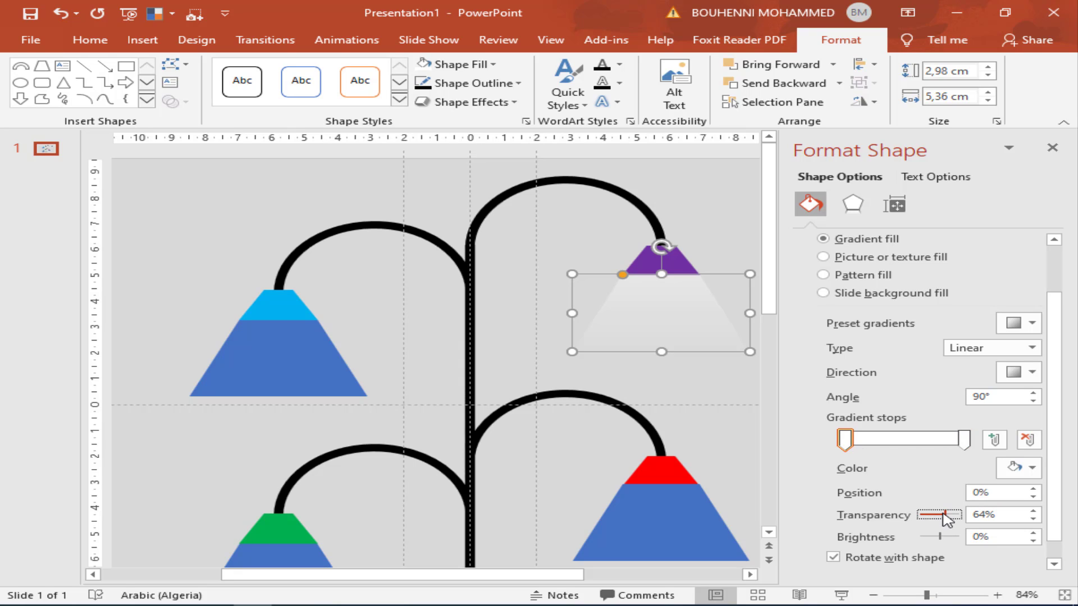
drag(923, 516, 922, 517)
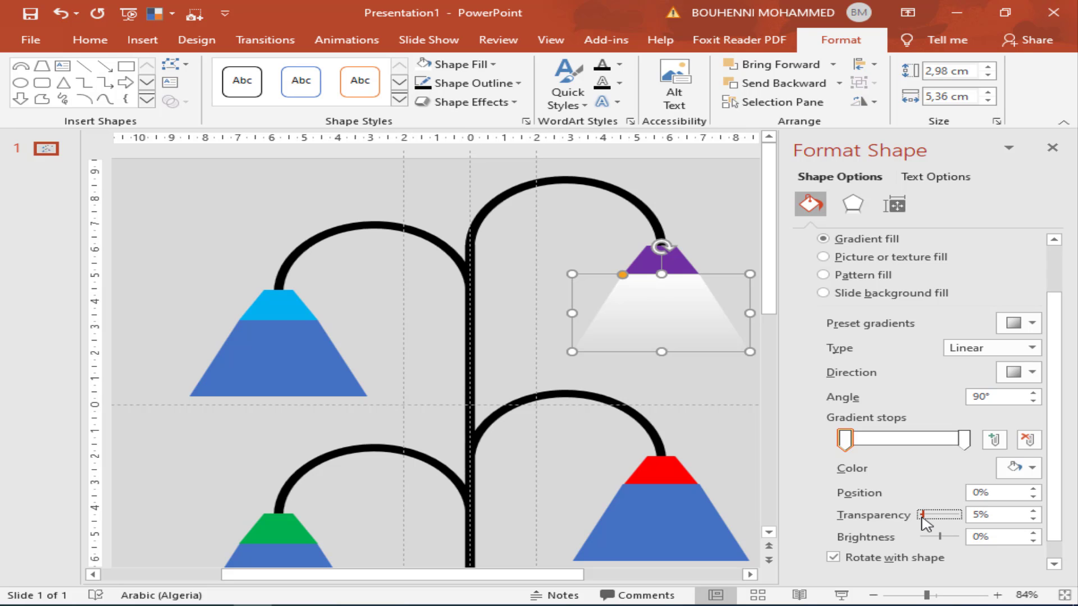
Step: Set the cone's end gradient stop to 100% transparency so the bottom fades out
click(746, 443)
click(671, 316)
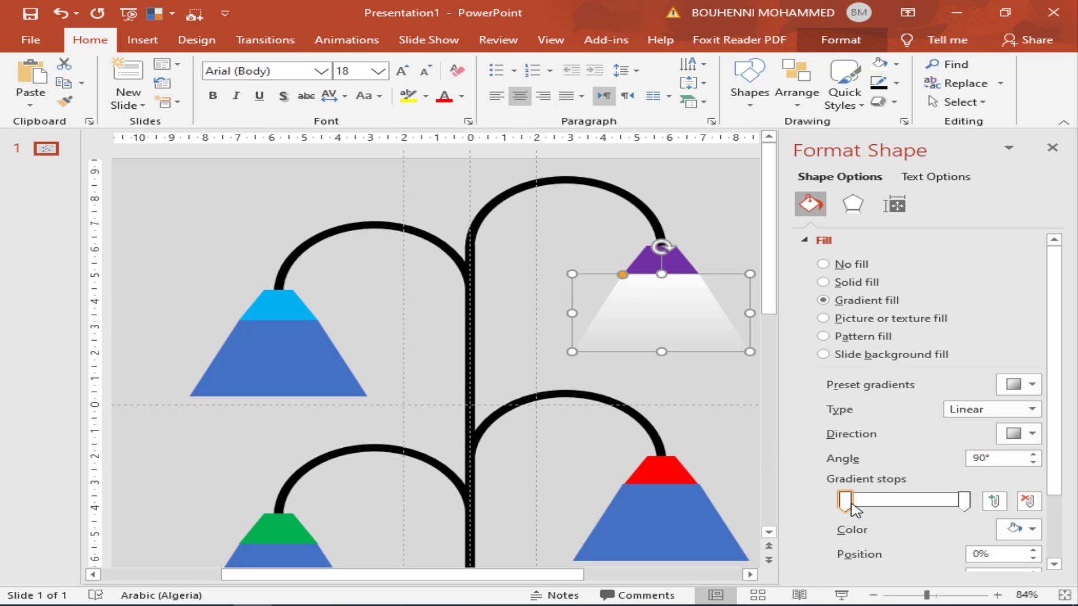
click(963, 501)
scroll(1066, 467, down, 2)
scroll(1065, 468, down, 1)
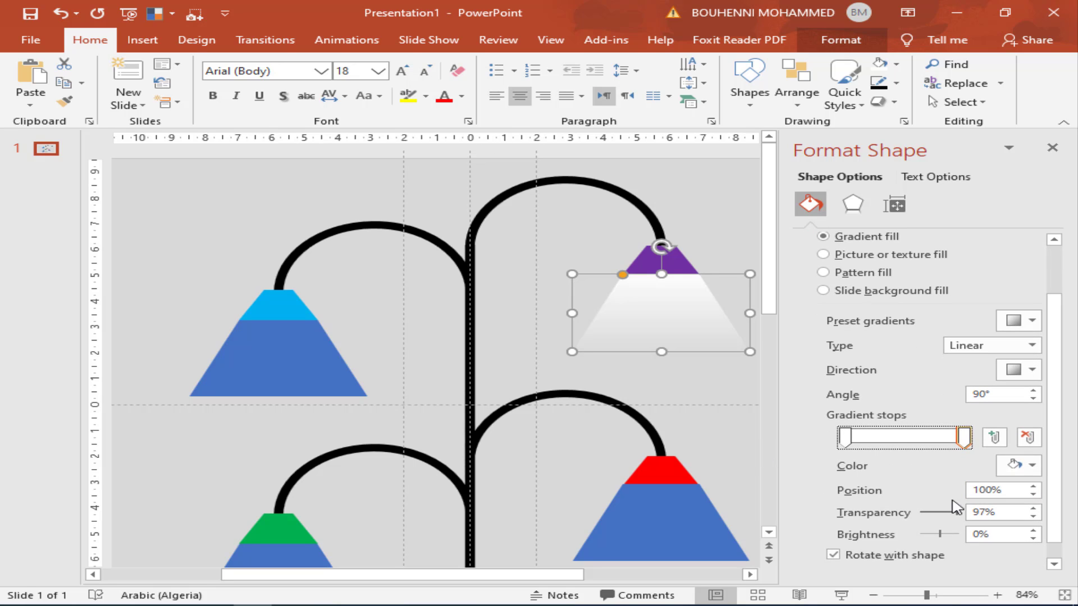
drag(961, 515, 964, 517)
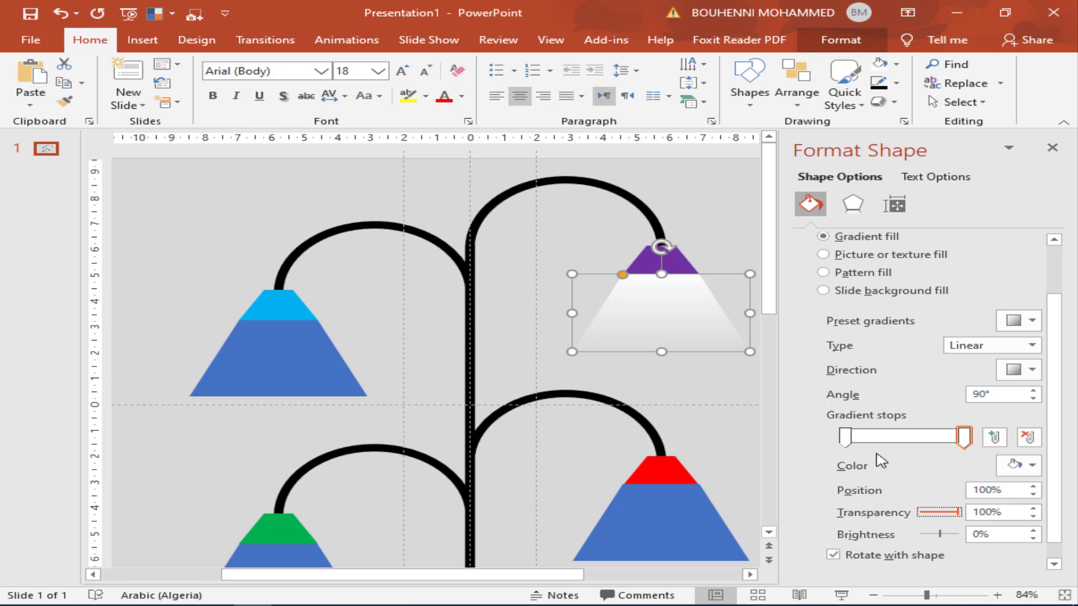
click(845, 438)
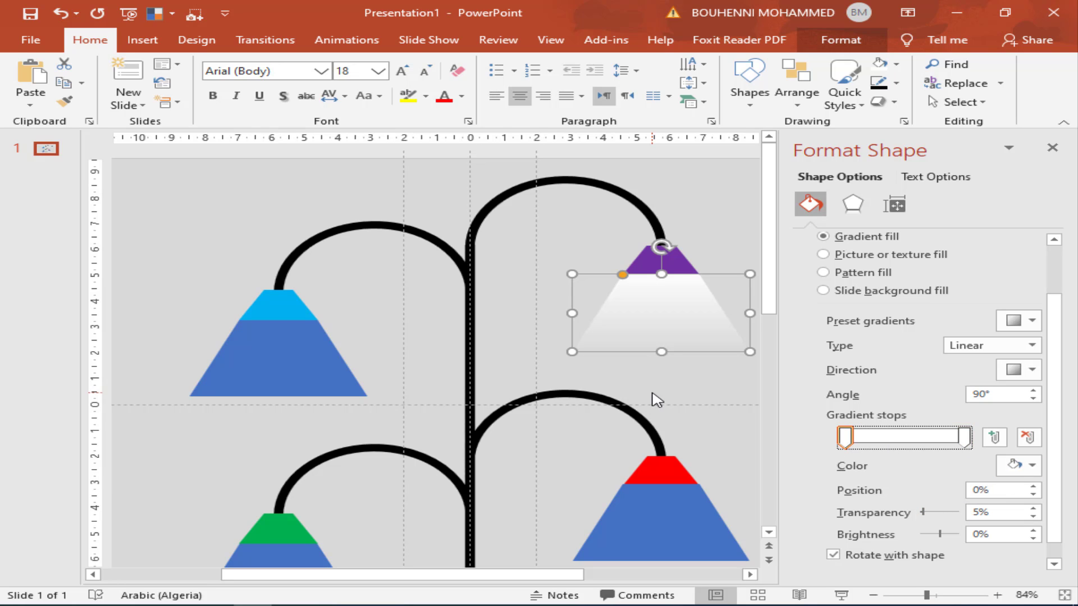
Step: Format-paint the purple lamp's white fading cone onto the blue and red lamps' cones
click(706, 391)
click(1051, 148)
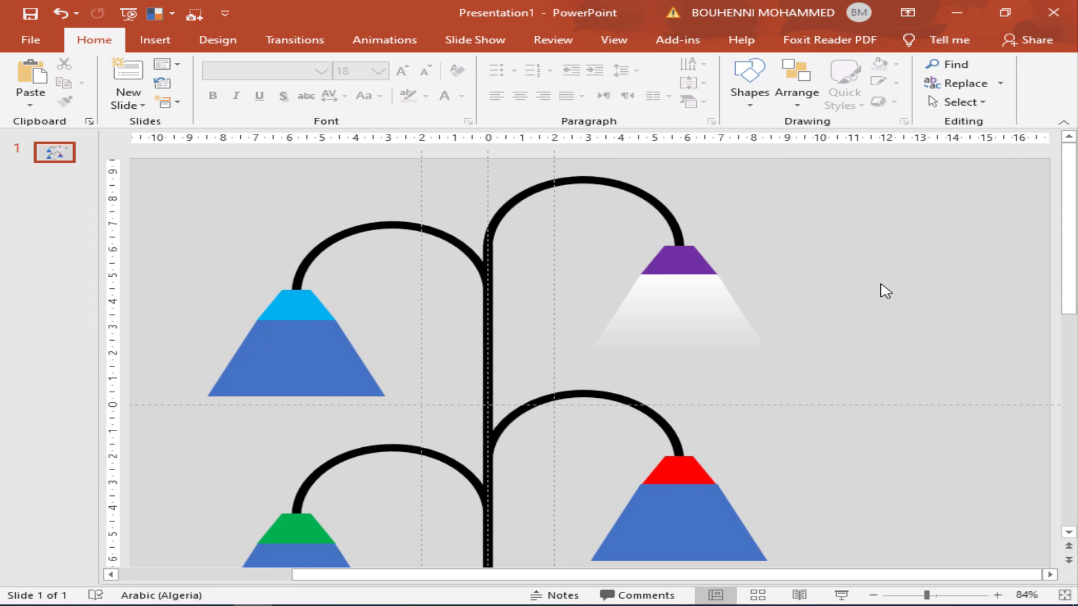
scroll(1072, 281, down, 1)
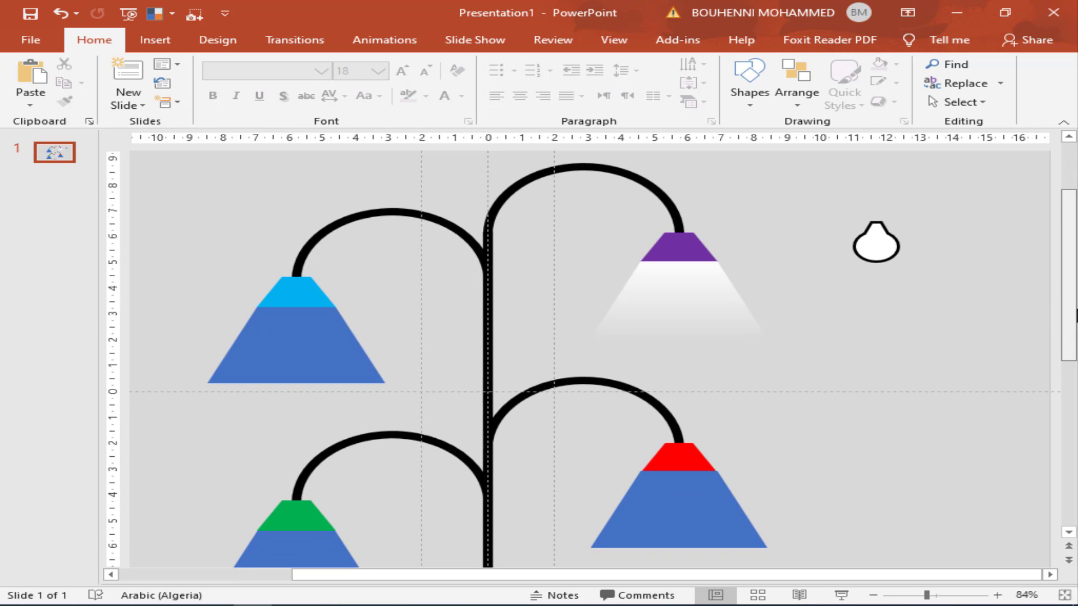
scroll(1072, 280, down, 1)
click(698, 282)
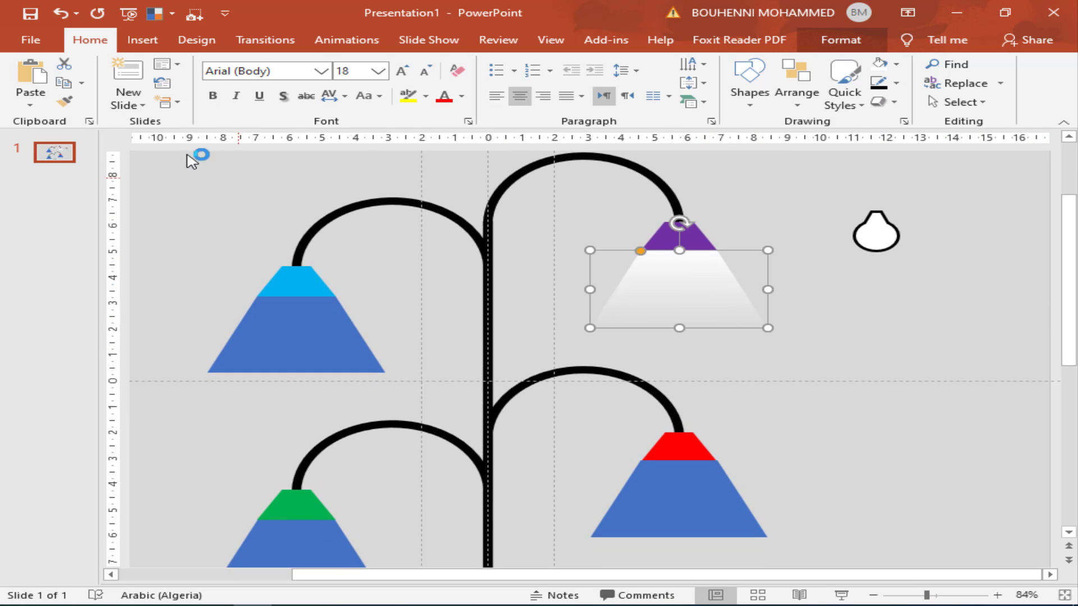
click(66, 101)
click(310, 332)
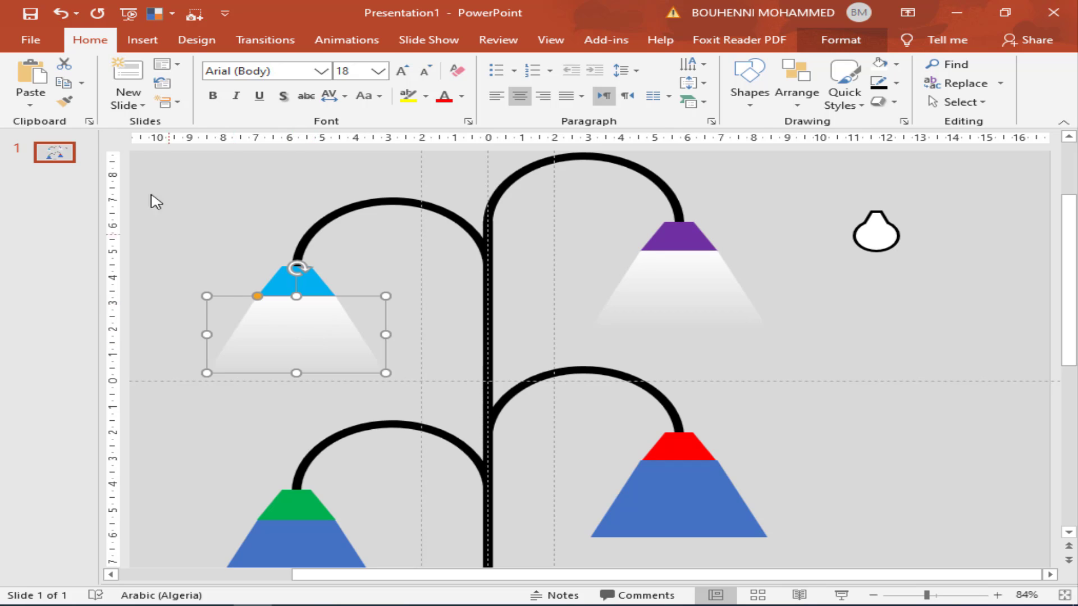
click(65, 102)
click(660, 494)
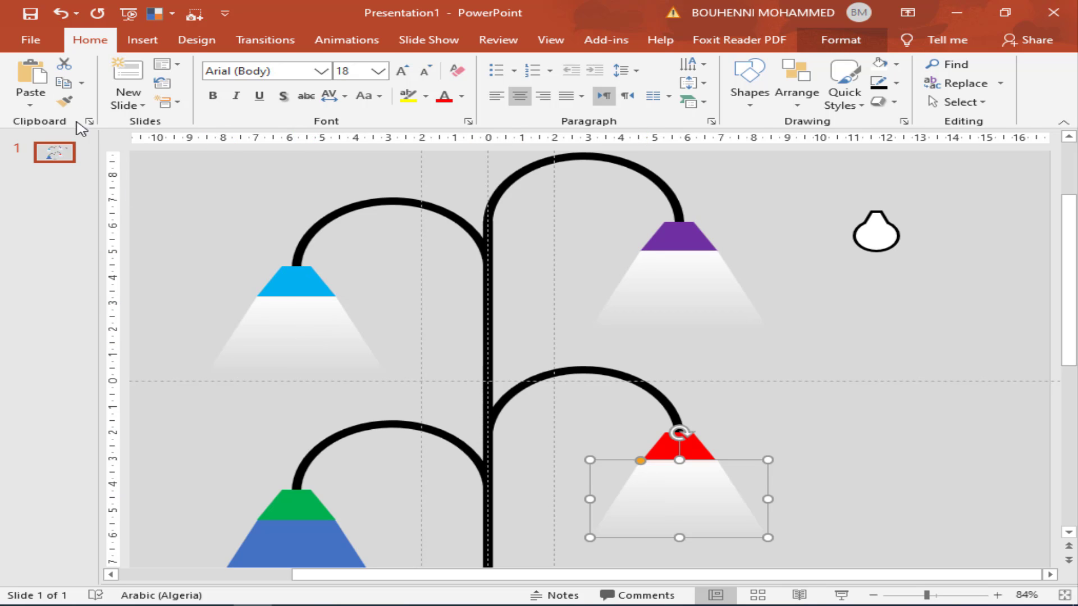
Step: Apply the same fading fill to the green lamp's cone and zoom out to 69%
click(66, 101)
click(306, 528)
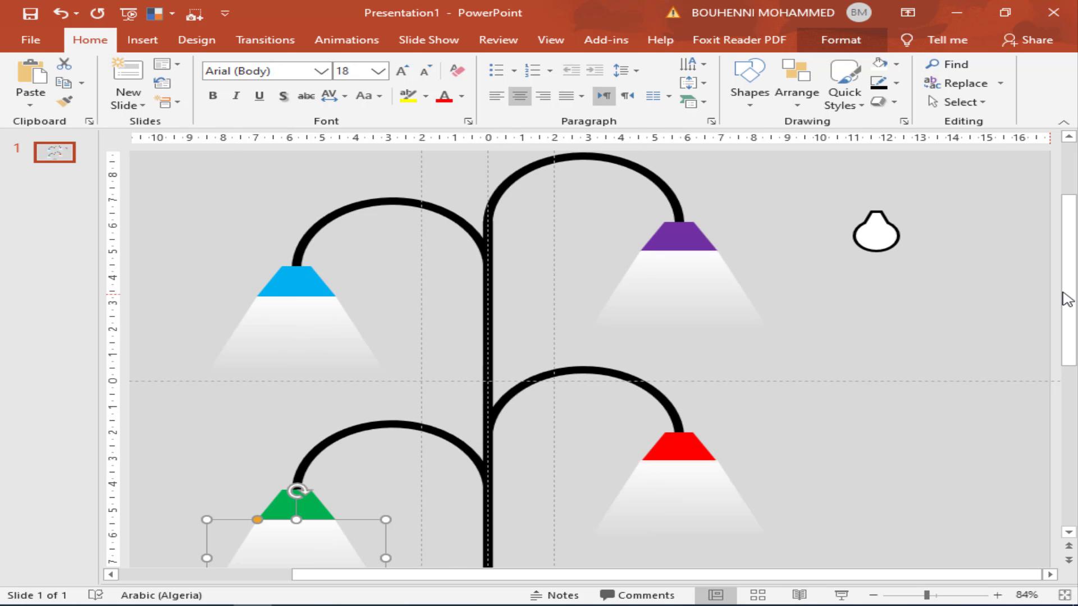
scroll(1066, 301, down, 1)
scroll(1071, 372, down, 1)
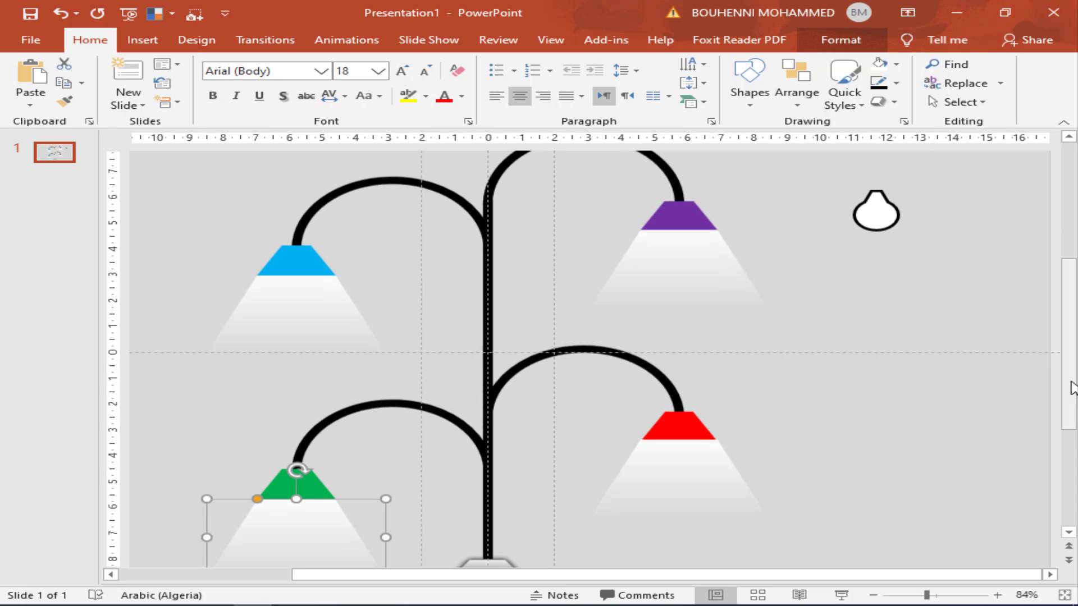
click(902, 595)
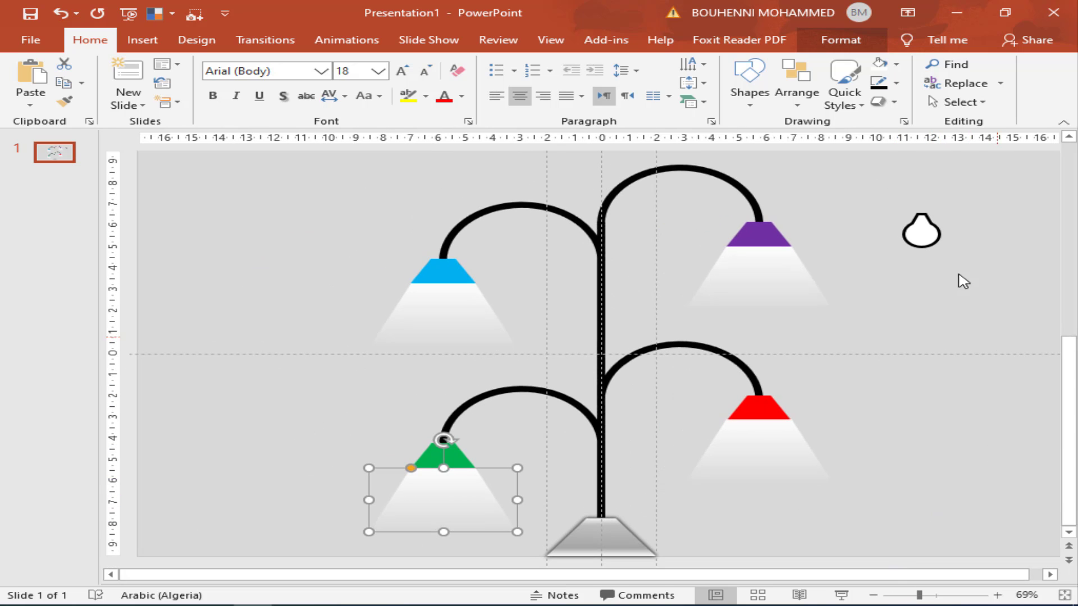
Step: Move the bulb to just beneath the purple shade, nudging it up into place
mouse_move(920, 219)
mouse_down()
mouse_move(762, 256)
mouse_move(885, 250)
mouse_move(764, 262)
mouse_up()
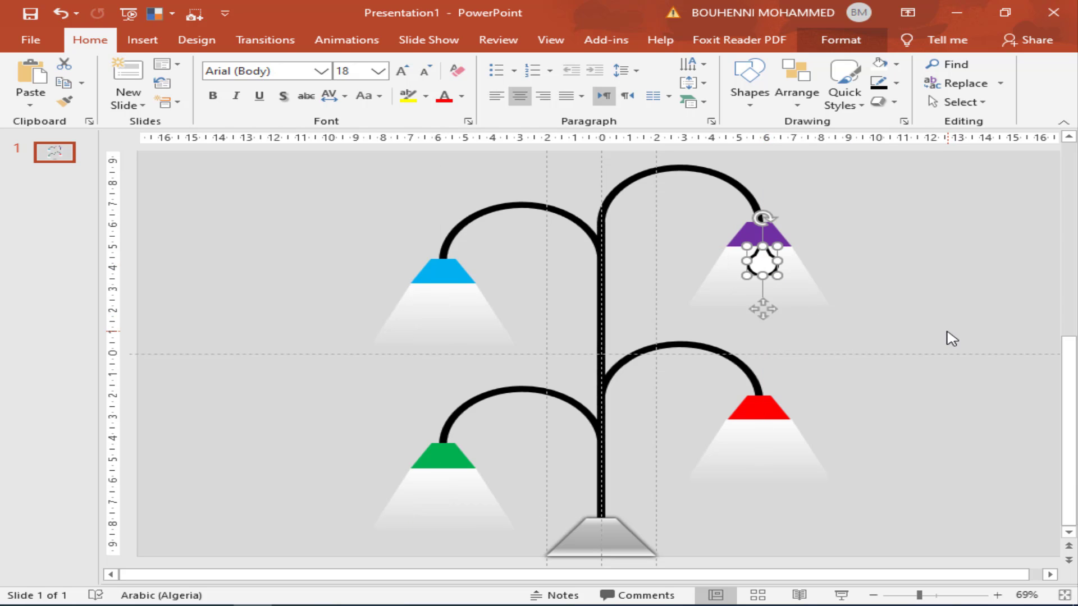
key(Up)
key(Up)
key(Up)
key(Up)
click(954, 315)
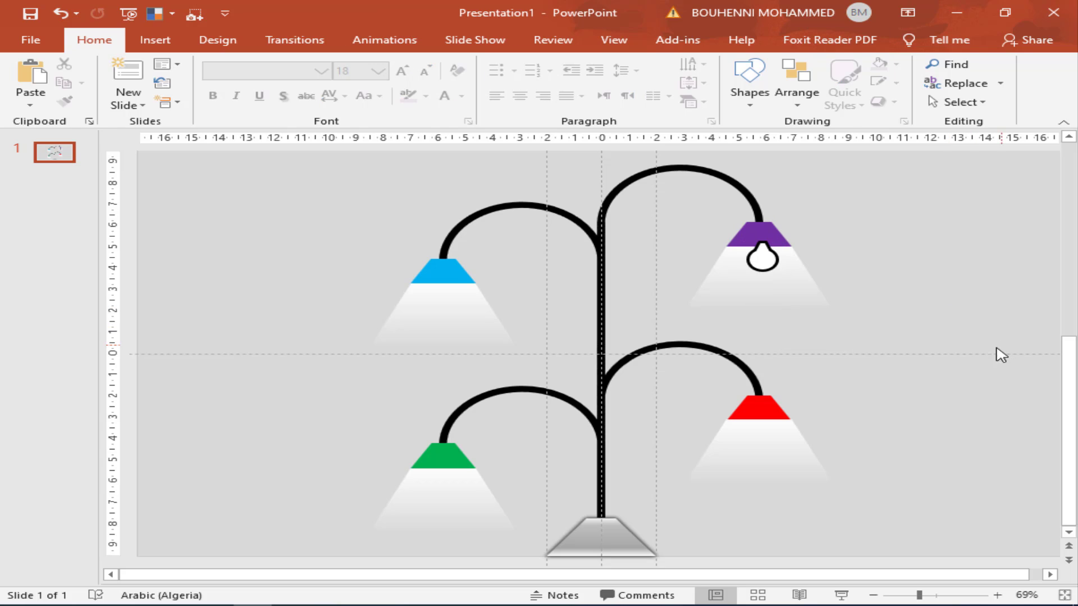
Step: Send the bulb to the back, then bring it forward two layers
click(771, 254)
right_click(772, 253)
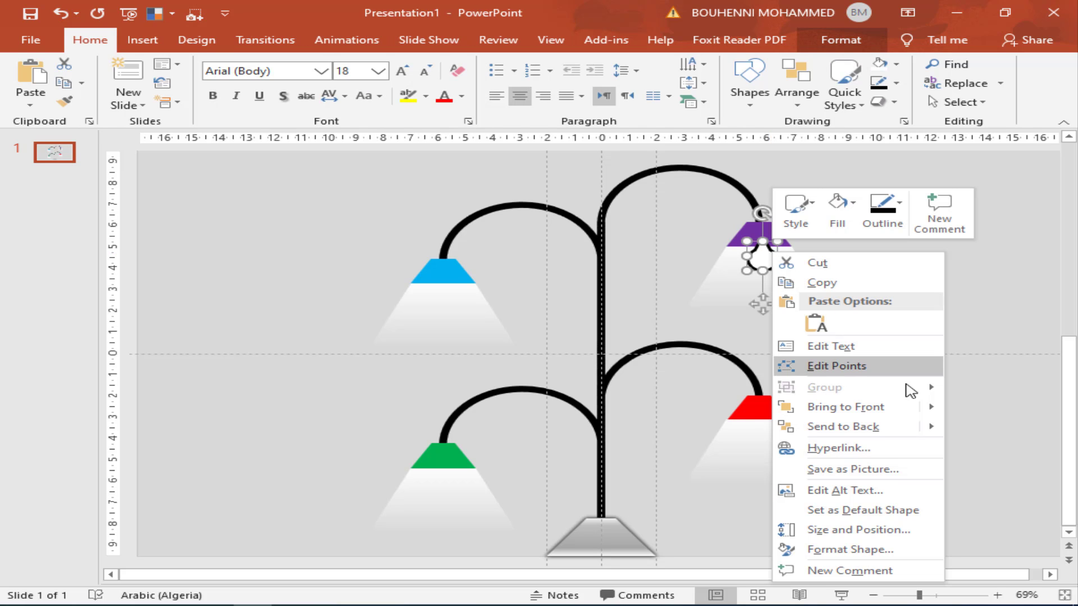
mouse_move(843, 426)
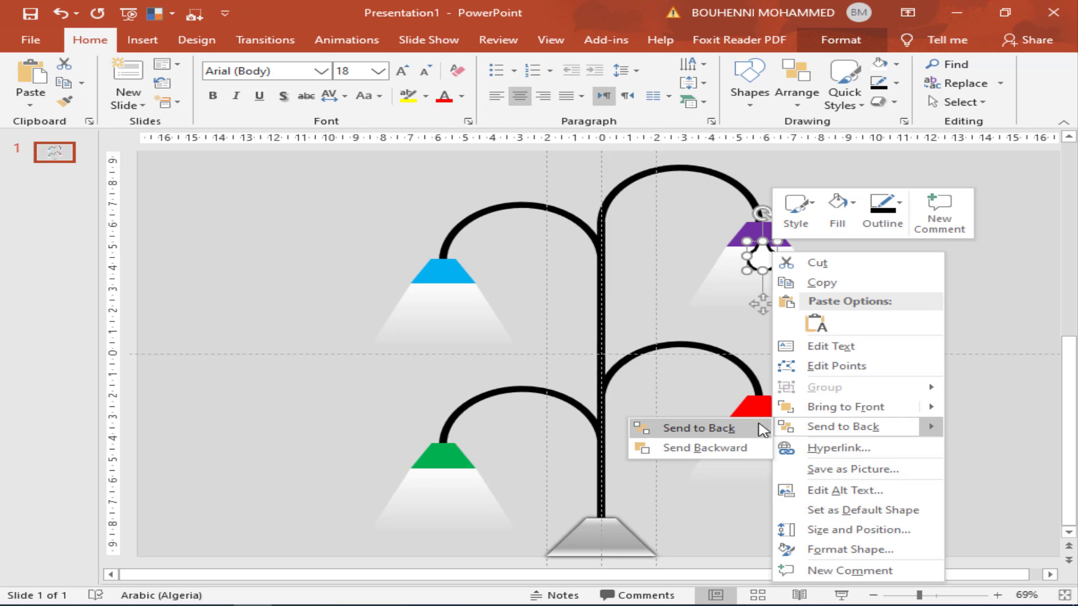
click(745, 433)
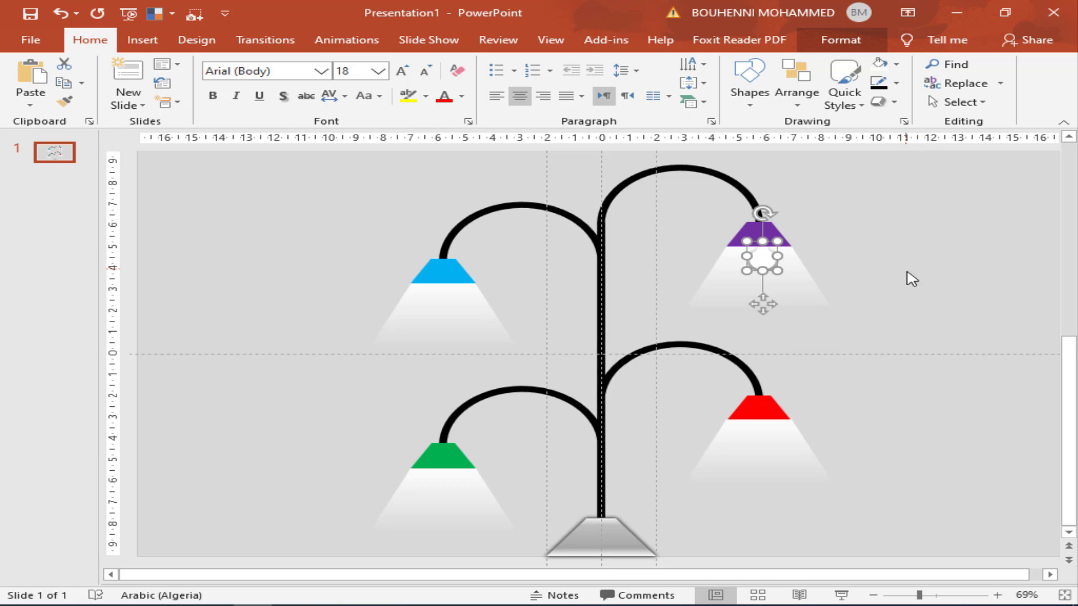
right_click(774, 270)
mouse_move(848, 426)
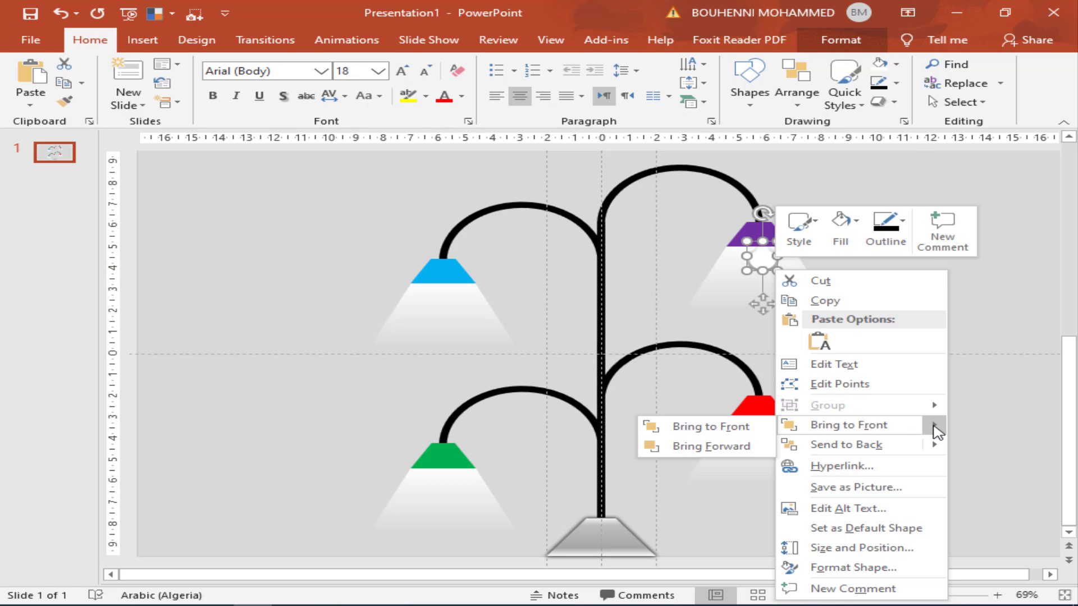
click(747, 445)
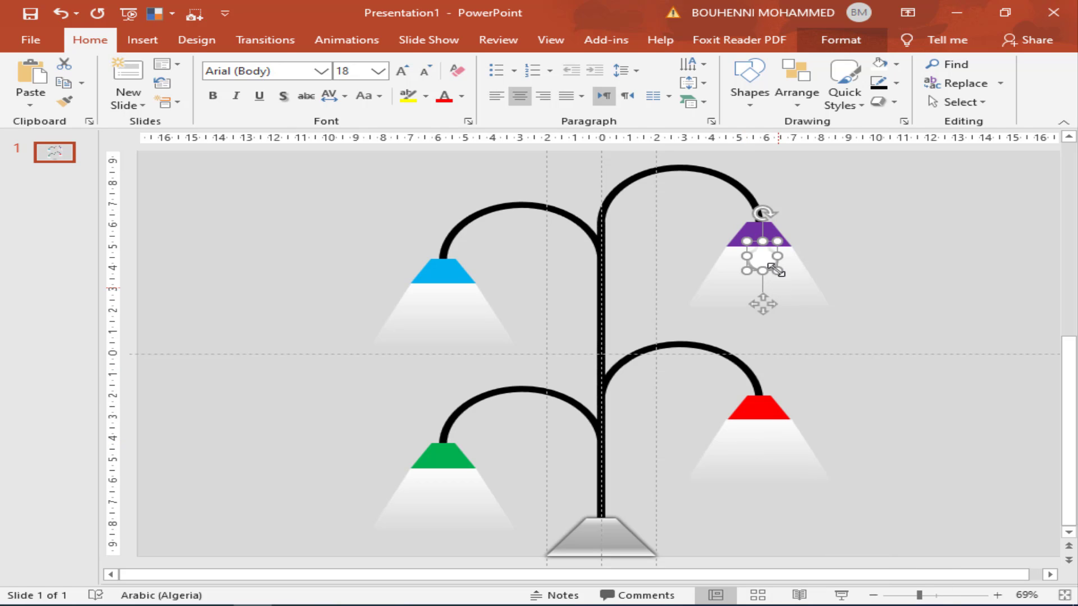
right_click(777, 243)
mouse_move(848, 419)
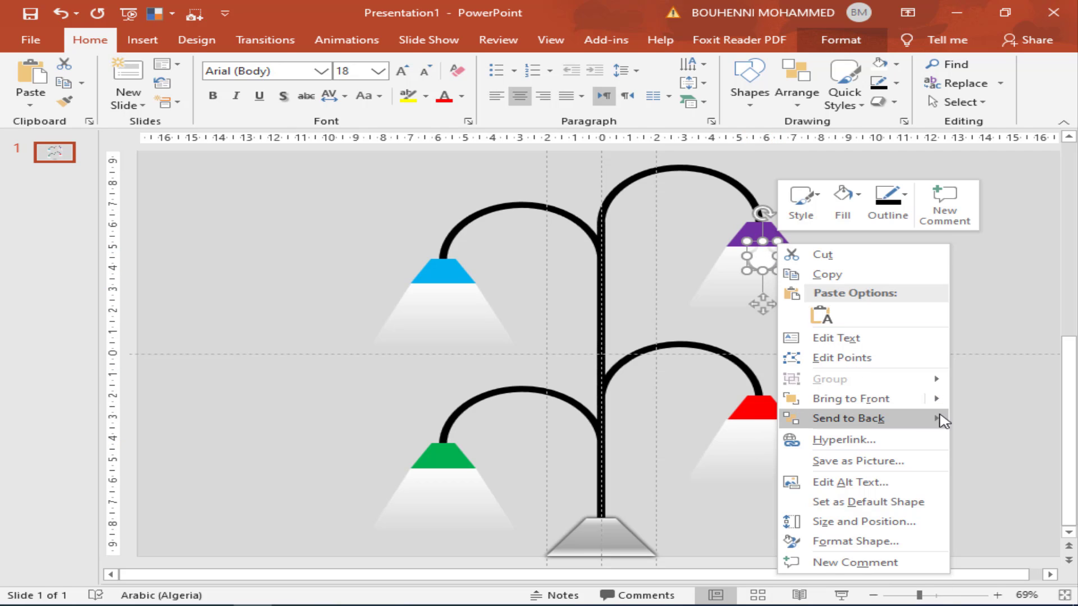
click(721, 421)
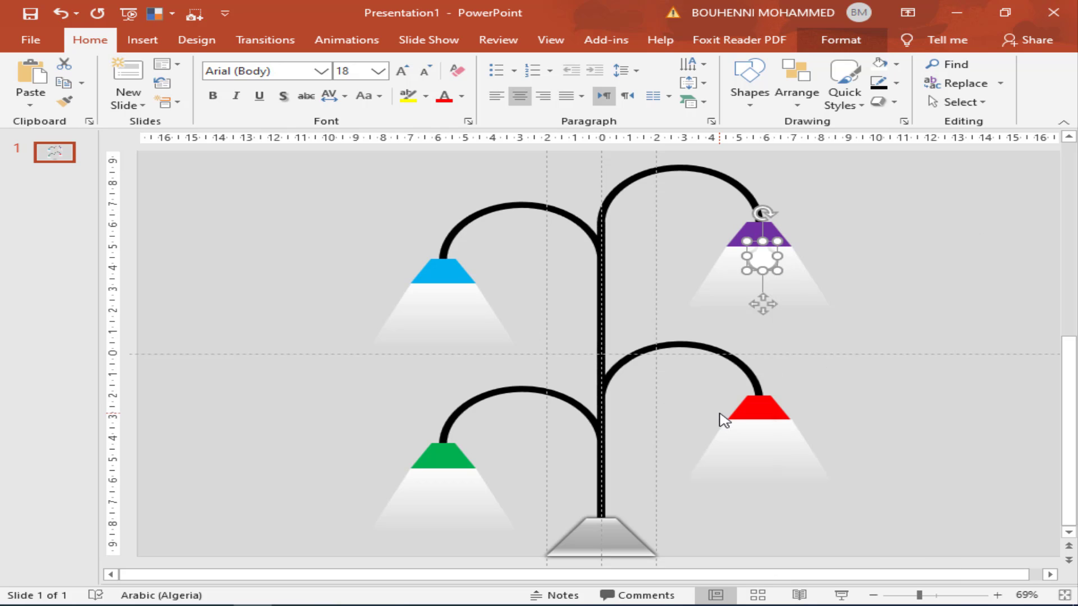
click(929, 275)
Step: Send the purple lamp's light cone to the back behind the shade
right_click(802, 279)
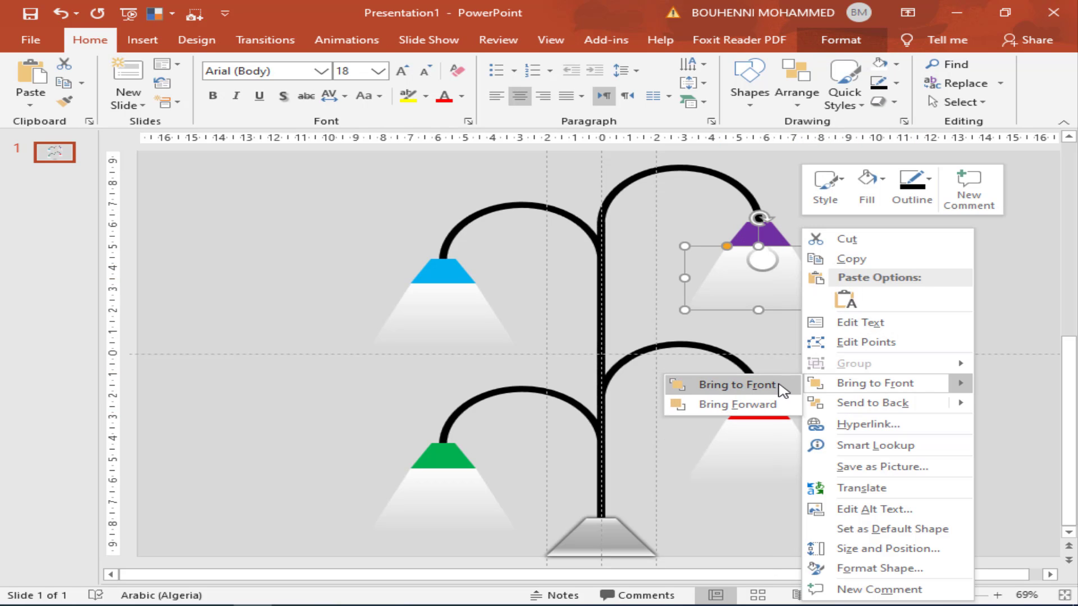
mouse_move(872, 403)
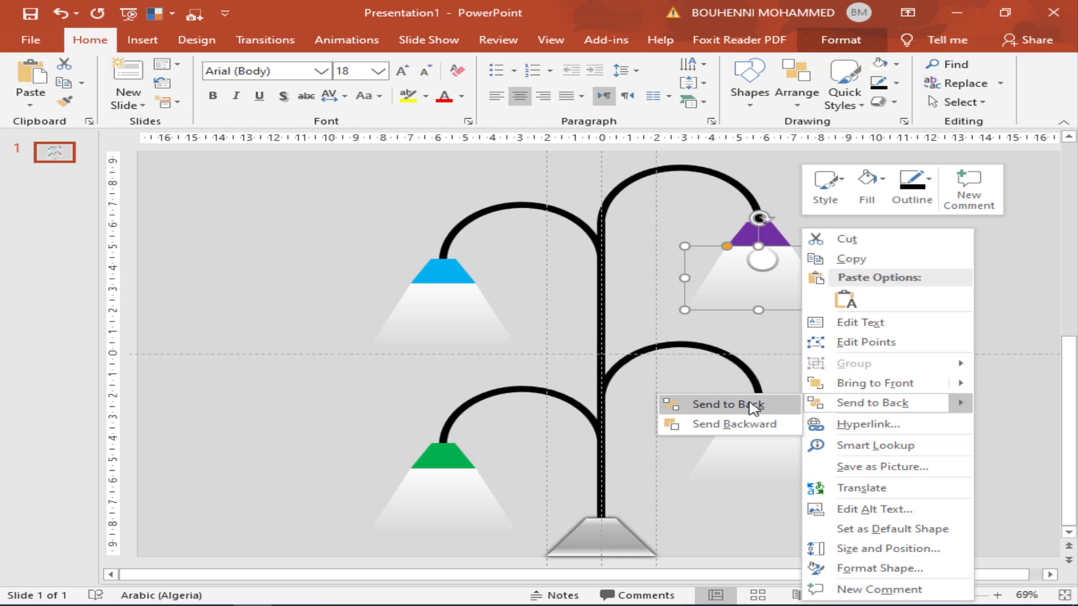
click(752, 404)
click(924, 266)
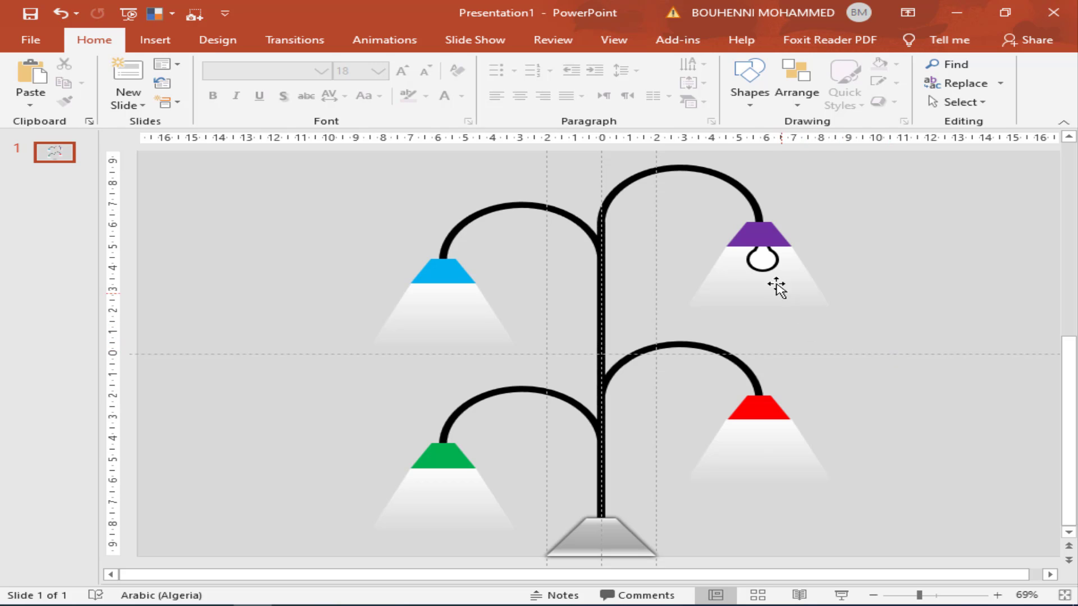
click(762, 264)
Step: Zoom to 172% and nudge the bulb slightly left beneath the purple shade
click(933, 268)
click(948, 595)
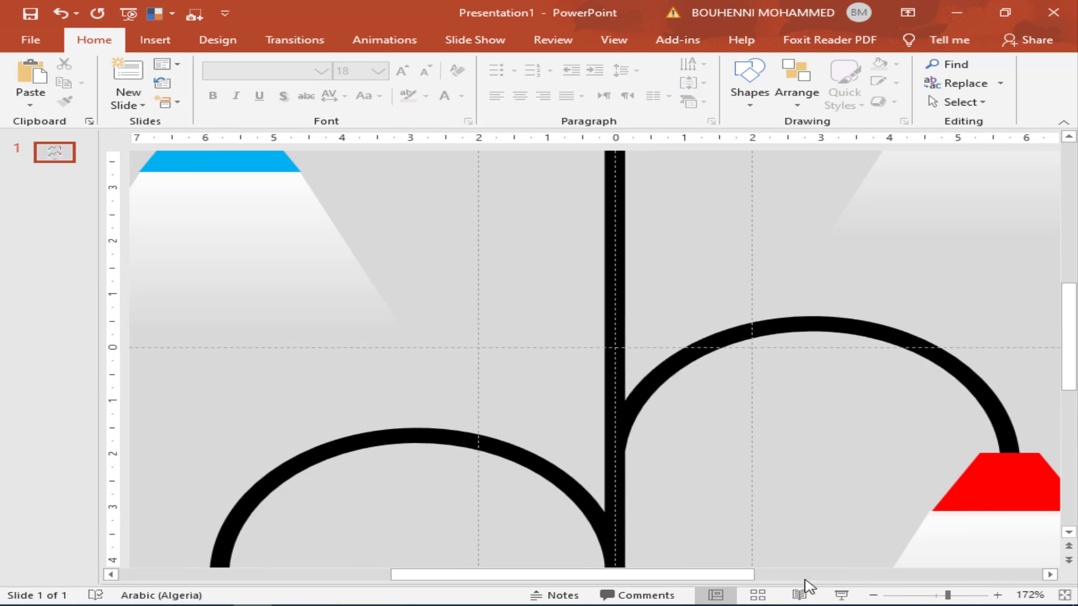
click(834, 580)
scroll(842, 337, up, 3)
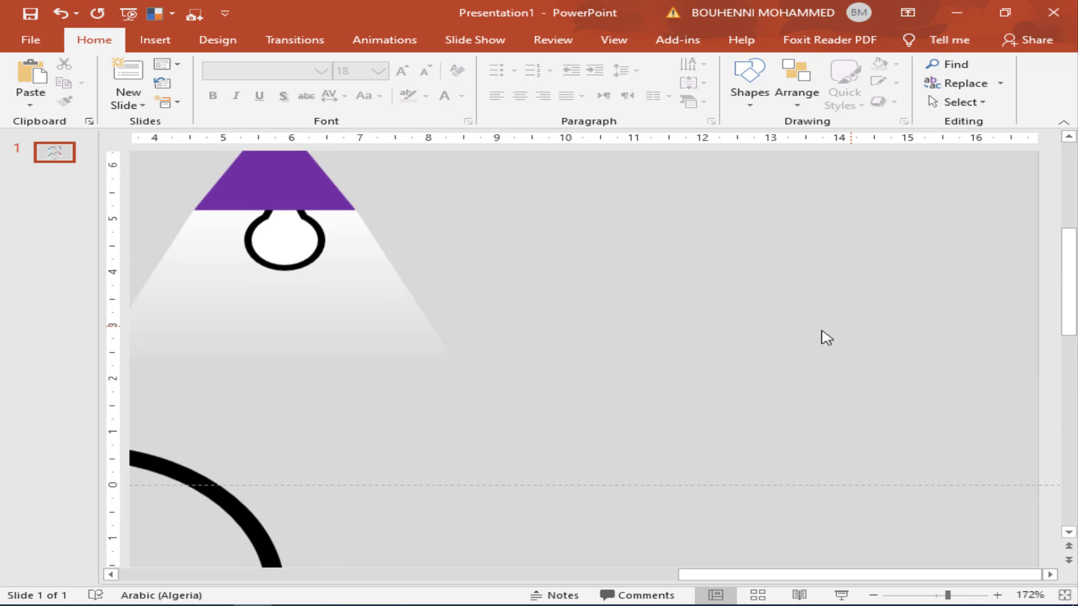
click(316, 251)
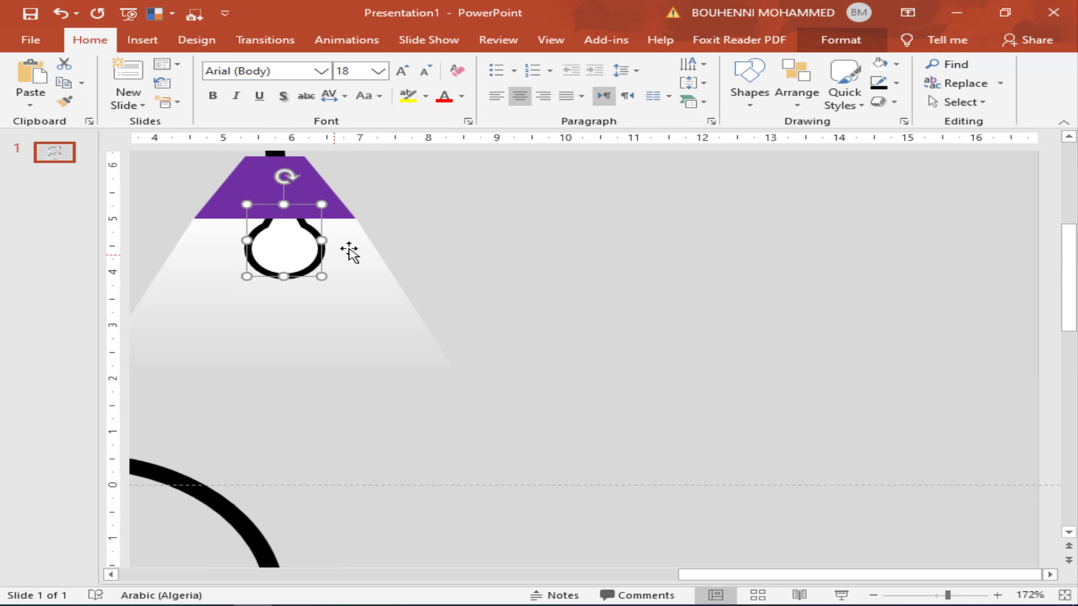
key(ctrl+Left)
key(ctrl+Left)
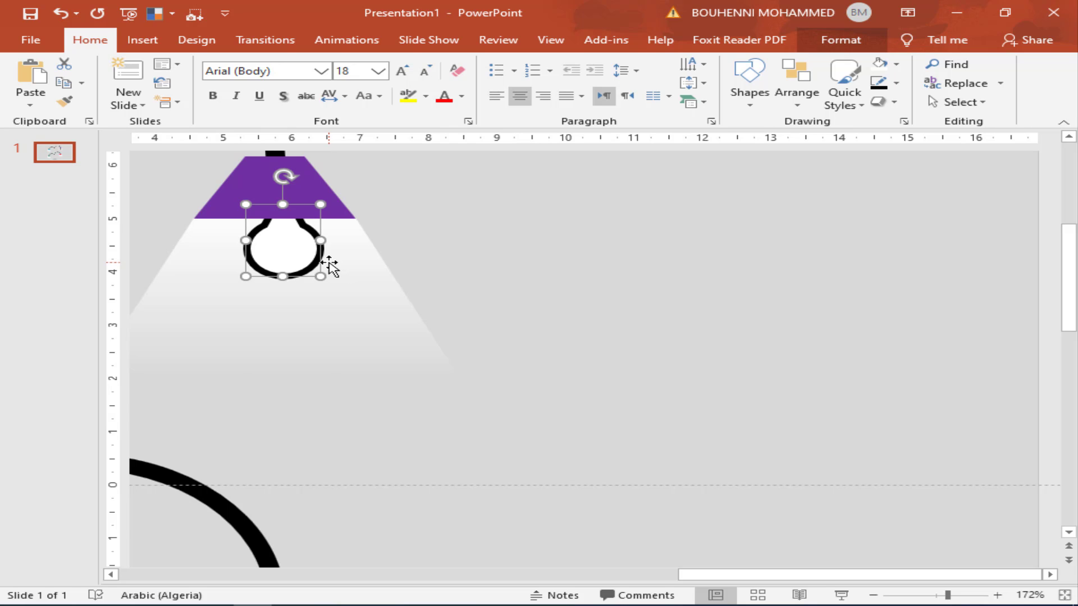
key(ctrl+Left)
key(ctrl+Left)
key(ctrl+Left)
key(ctrl+Left)
key(ctrl+Left)
key(ctrl+Left)
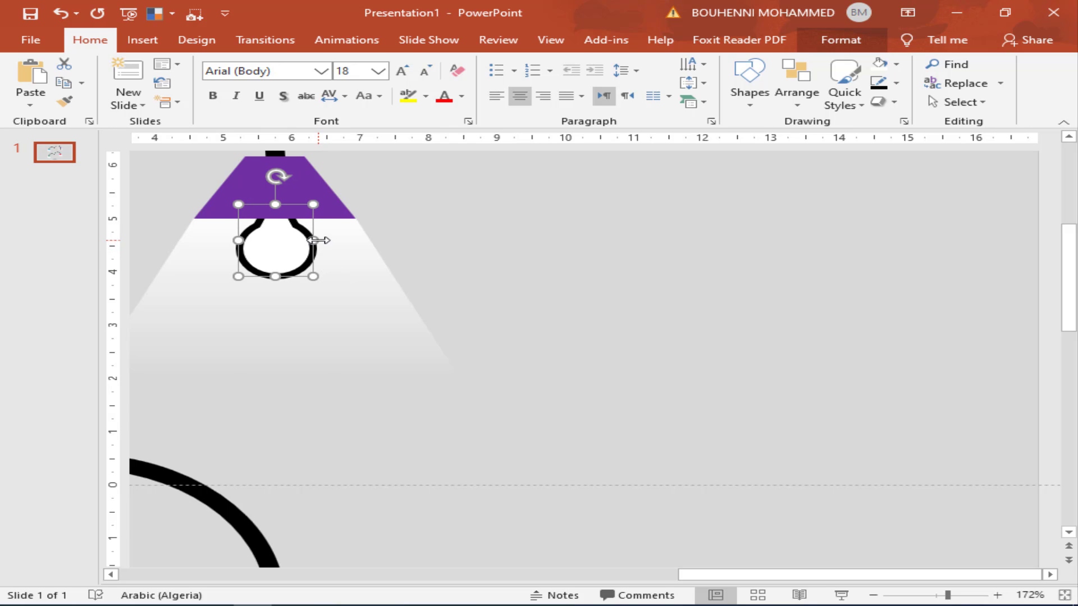
Step: Align the bulb and purple shade on their centres, then zoom back out
shift+click(309, 191)
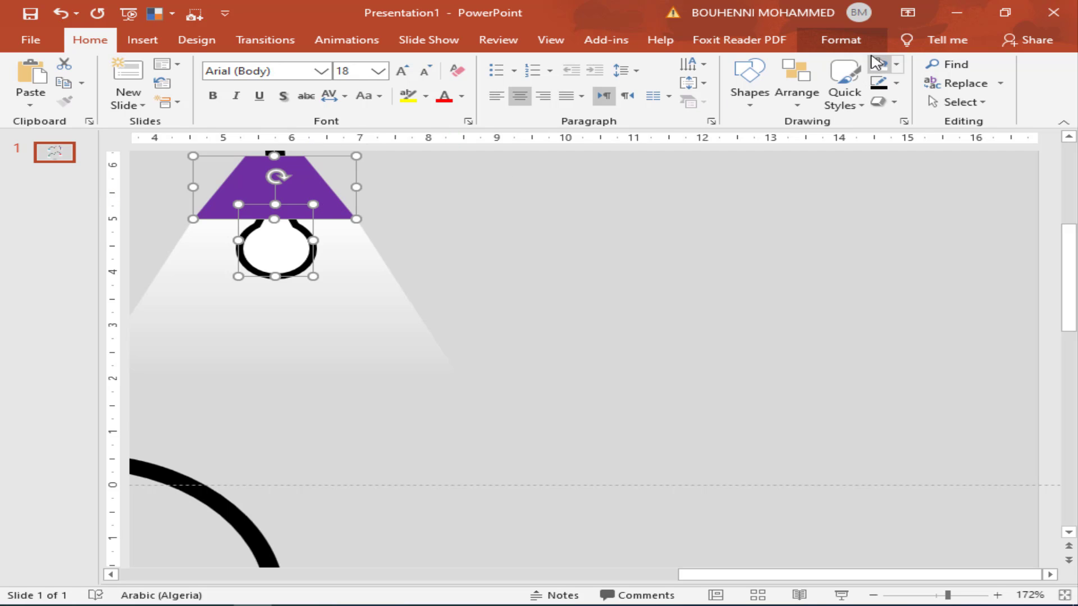
click(840, 40)
click(864, 64)
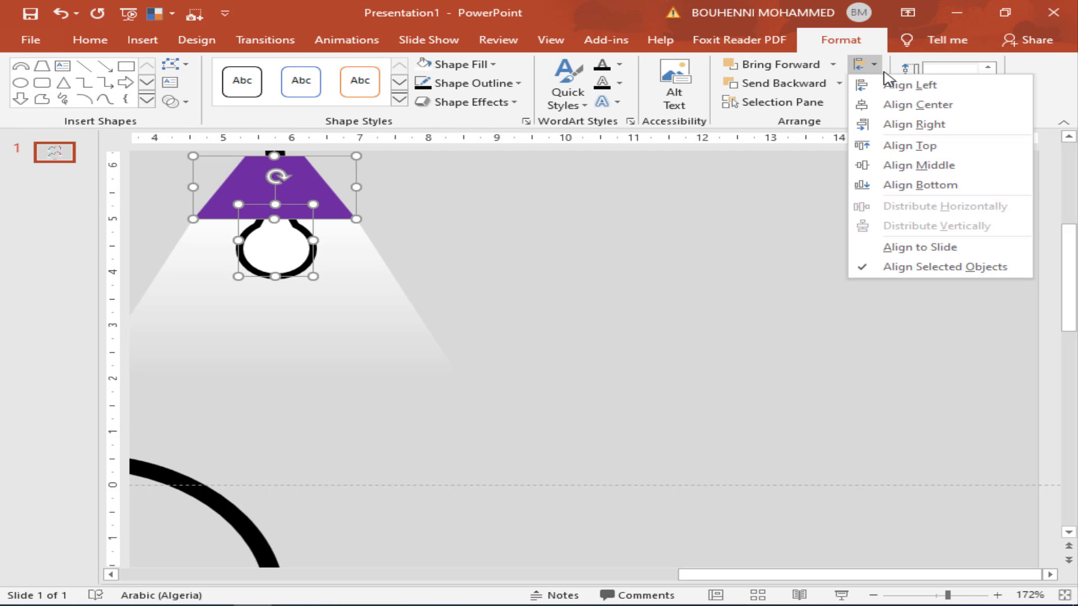
click(903, 105)
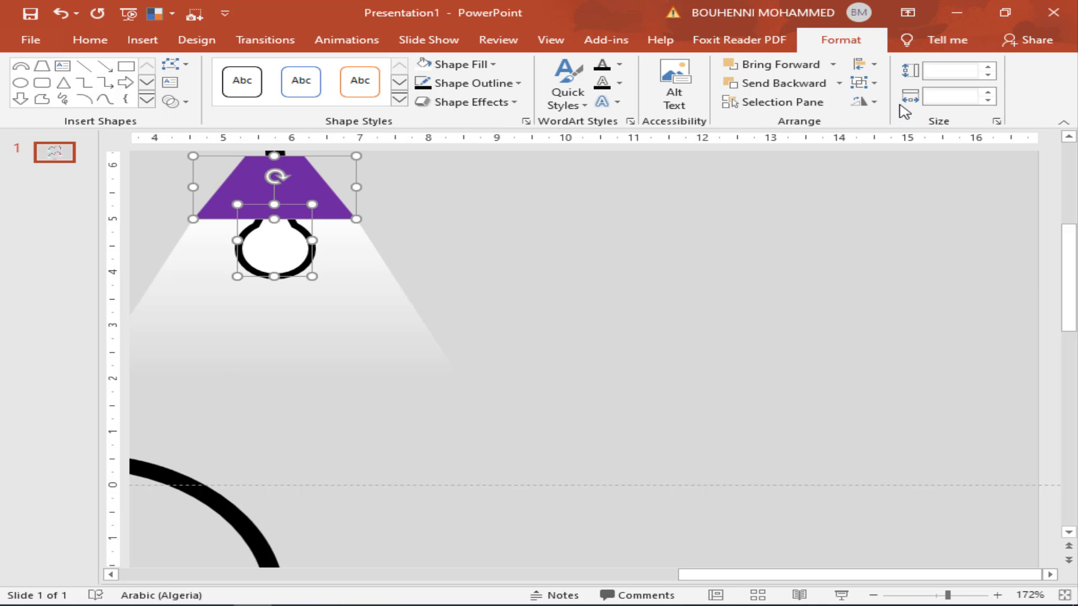
click(555, 232)
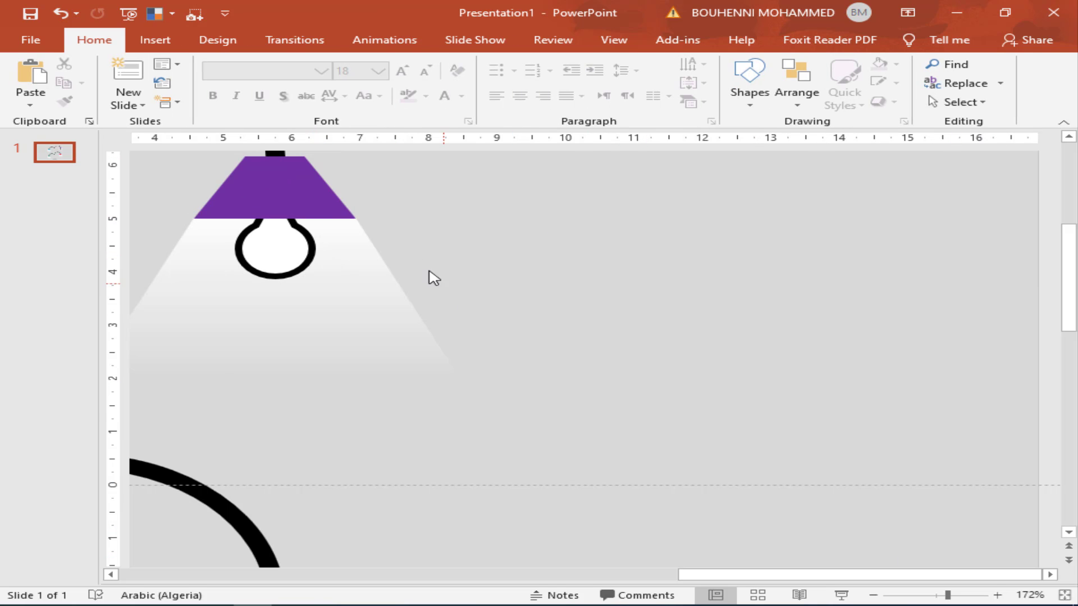
click(742, 84)
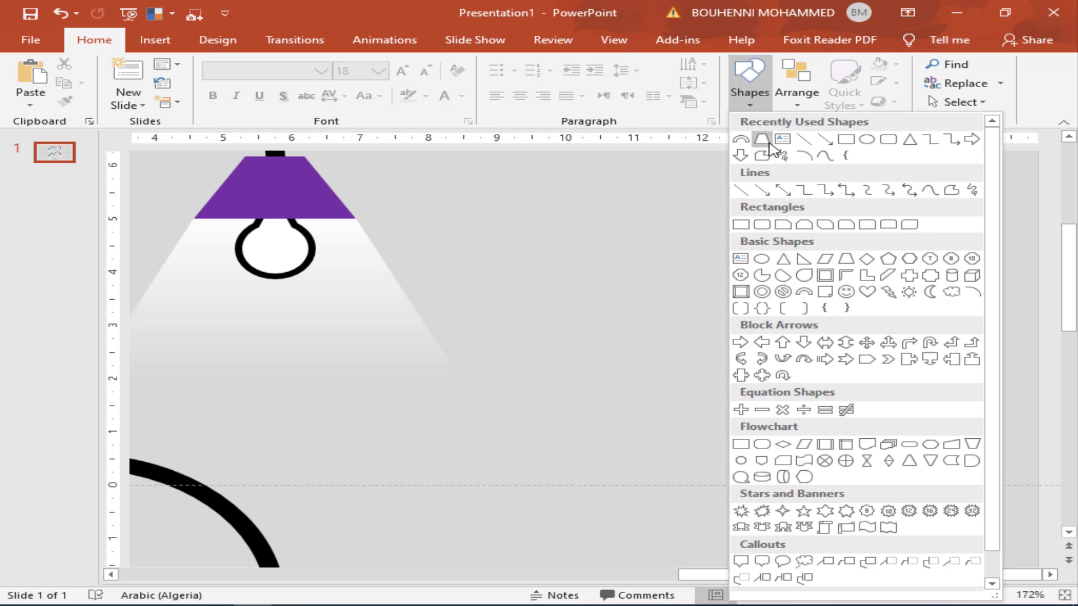
click(572, 261)
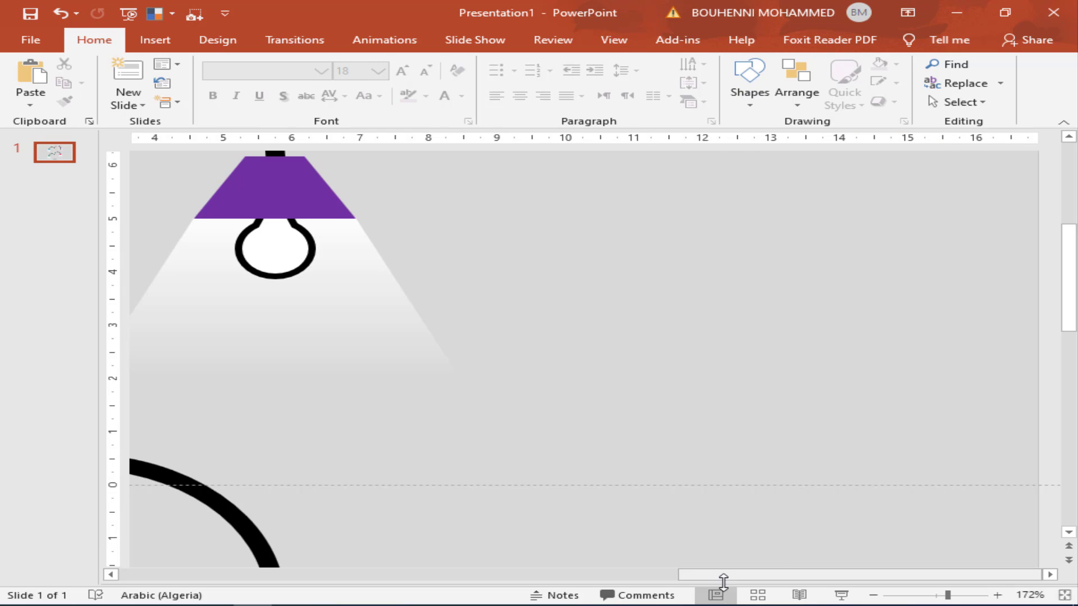
click(926, 596)
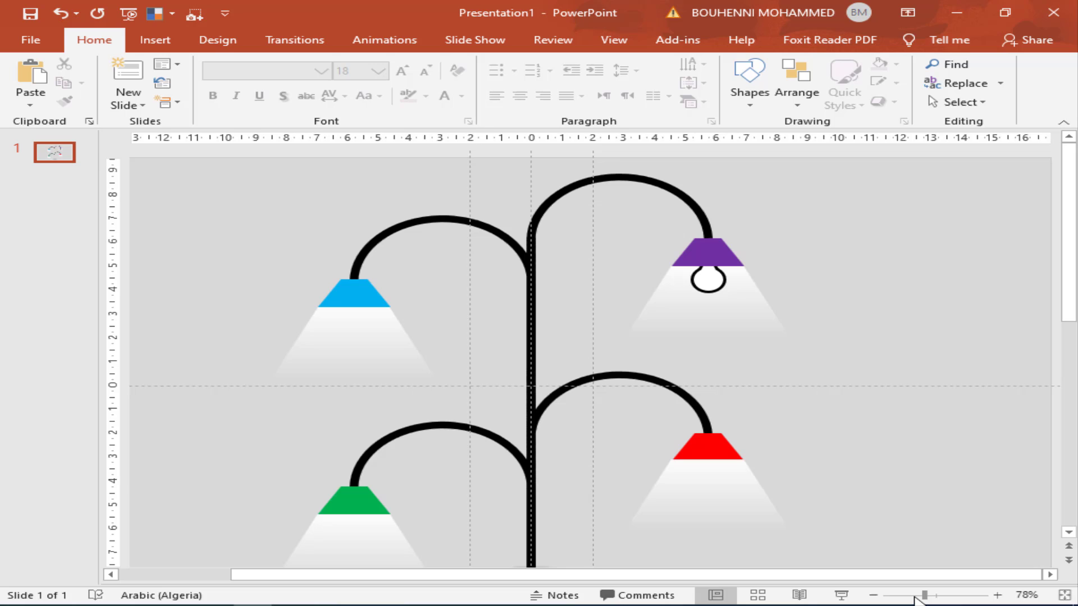
Step: Copy the bulb beneath the red shade, nudge it up, then copy it beneath the blue shade
click(712, 287)
drag(720, 296, 722, 496)
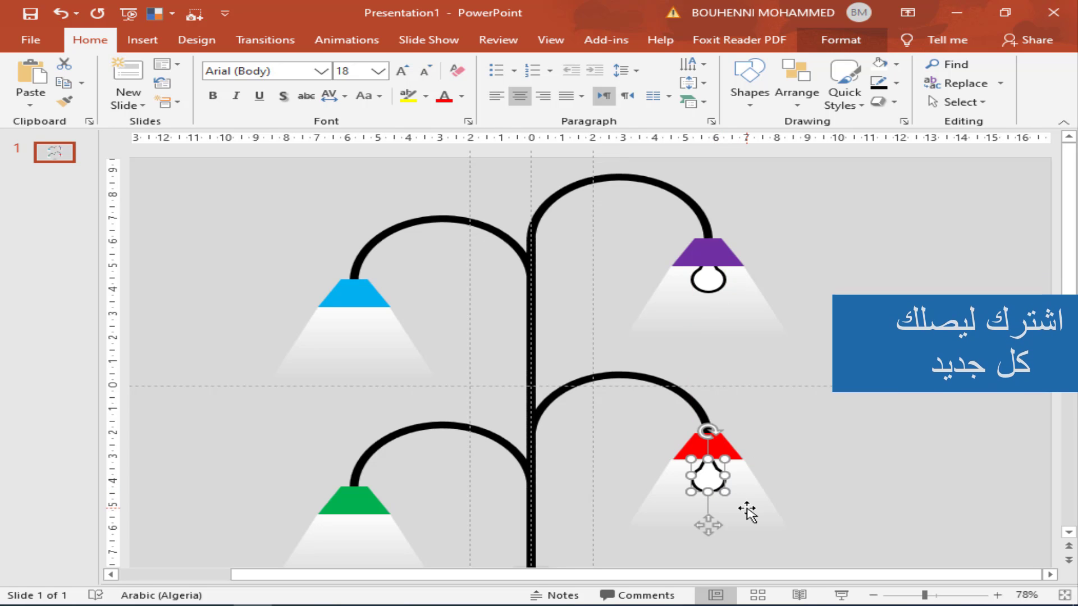
key(Up)
key(Up)
key(Up)
key(Up)
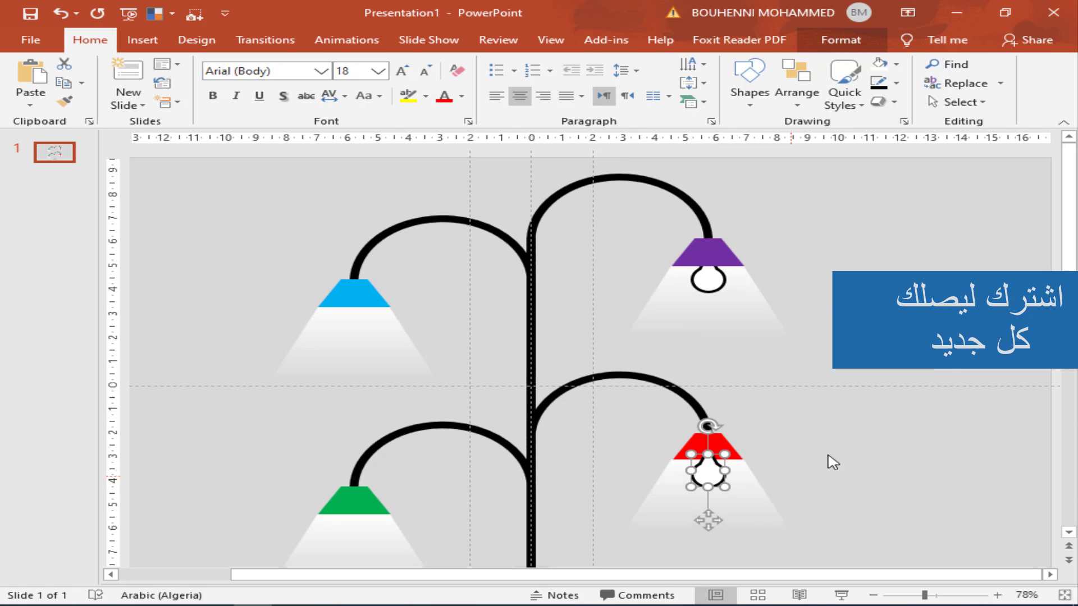
click(863, 458)
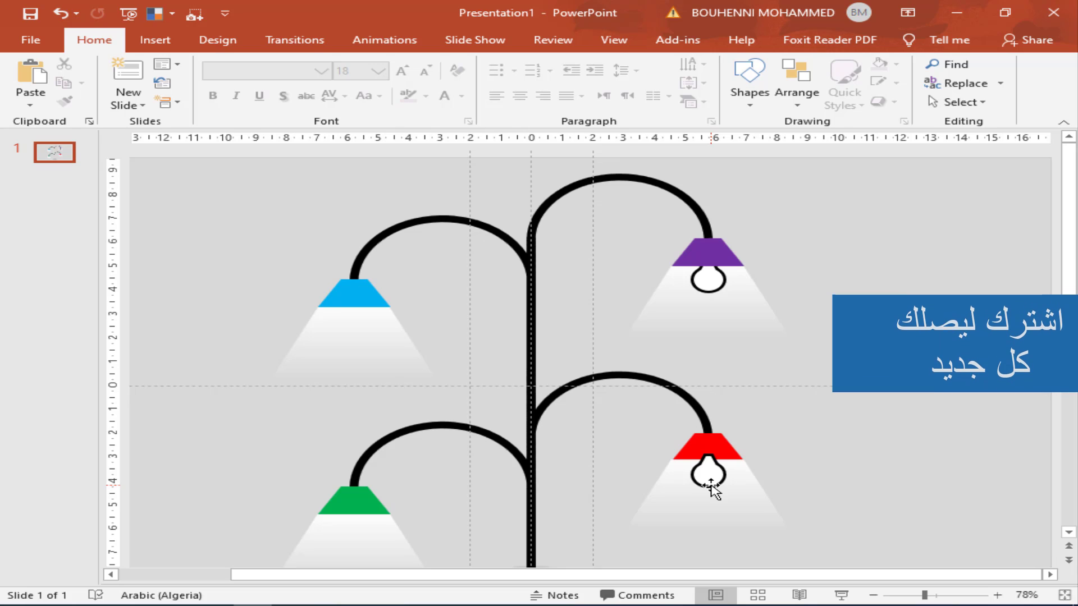
click(709, 486)
mouse_move(702, 486)
mouse_down()
mouse_move(343, 335)
mouse_move(348, 548)
mouse_up()
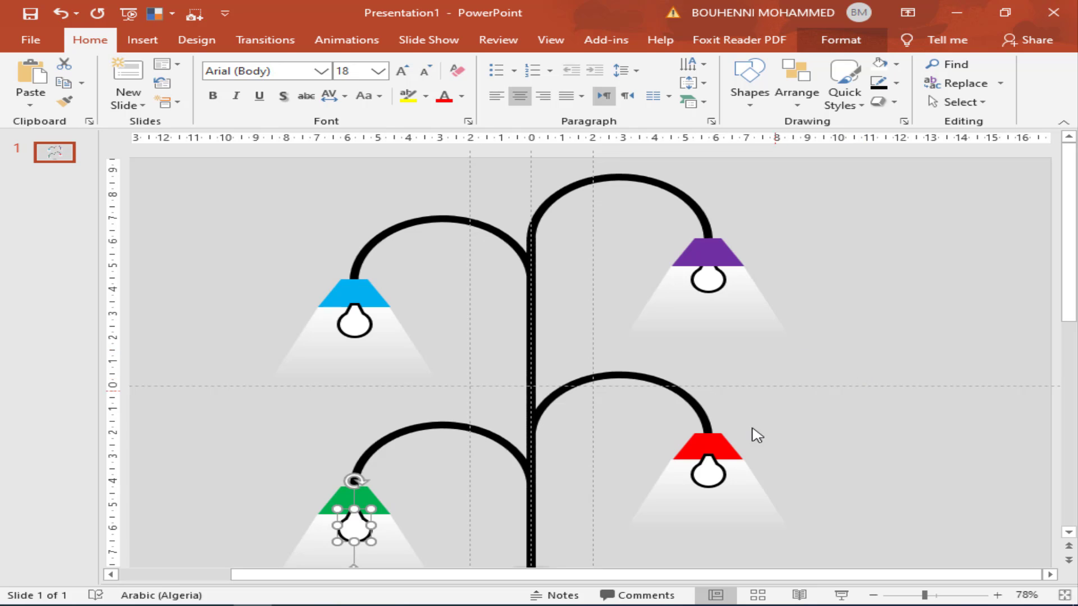
Step: Bring the red, blue and green shades to the front, in front of their bulbs
click(732, 451)
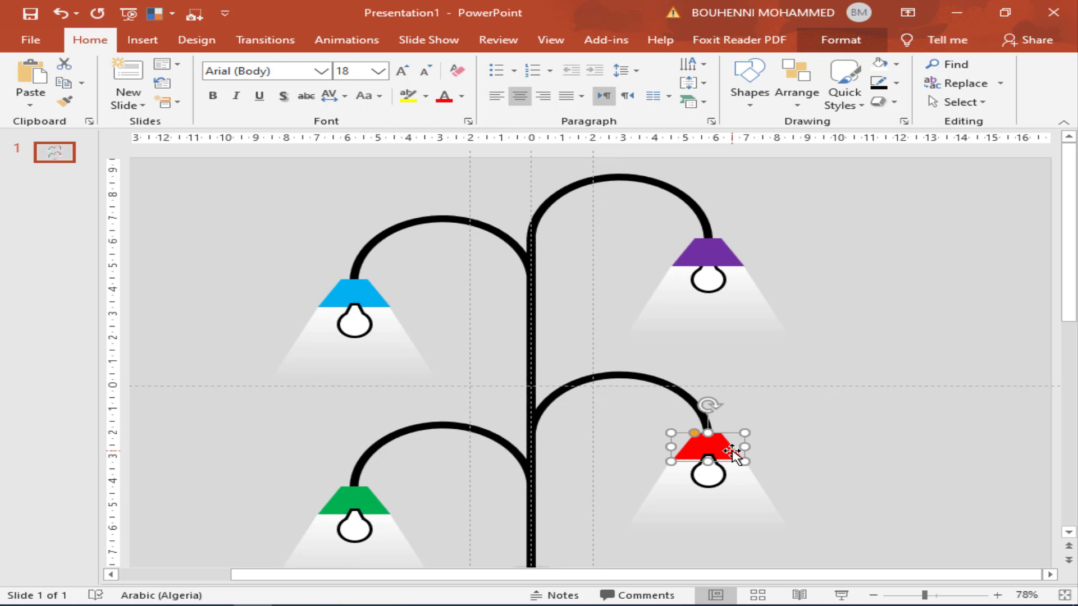
right_click(731, 451)
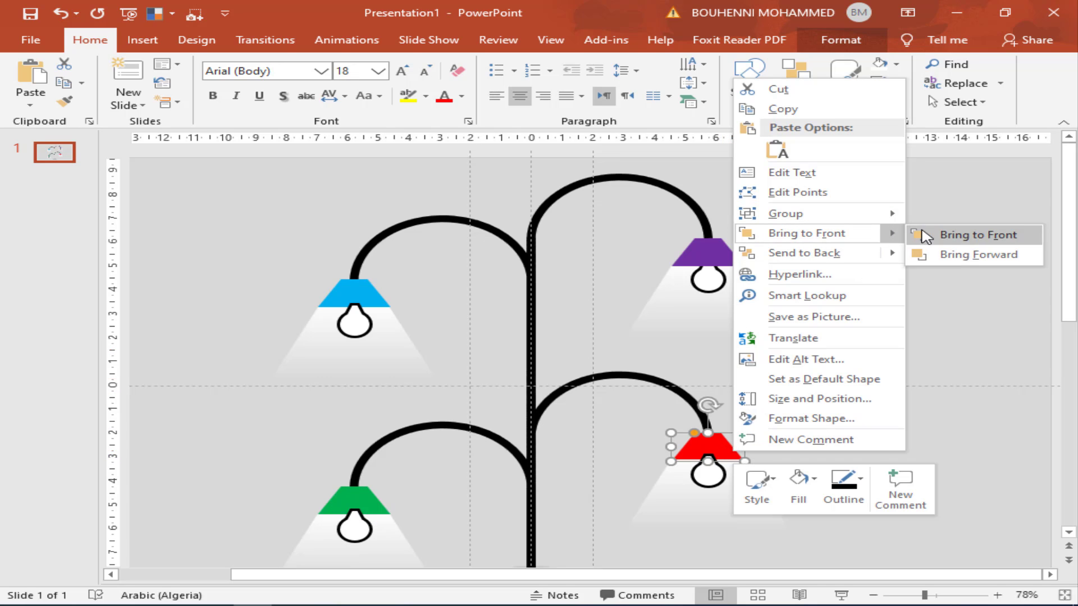
click(923, 236)
right_click(373, 293)
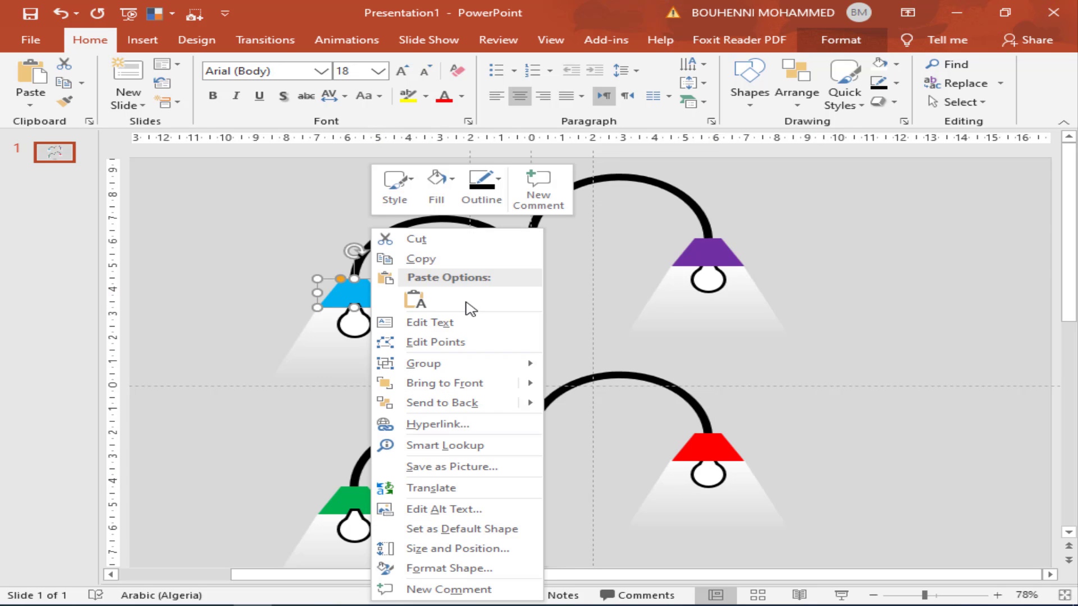
mouse_move(445, 382)
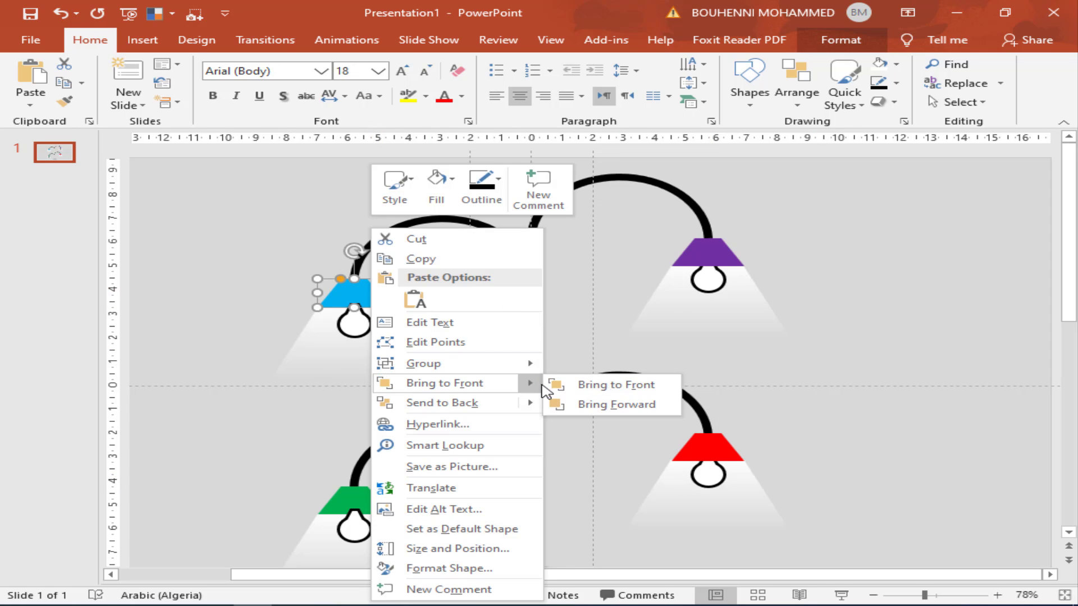
click(595, 385)
right_click(366, 501)
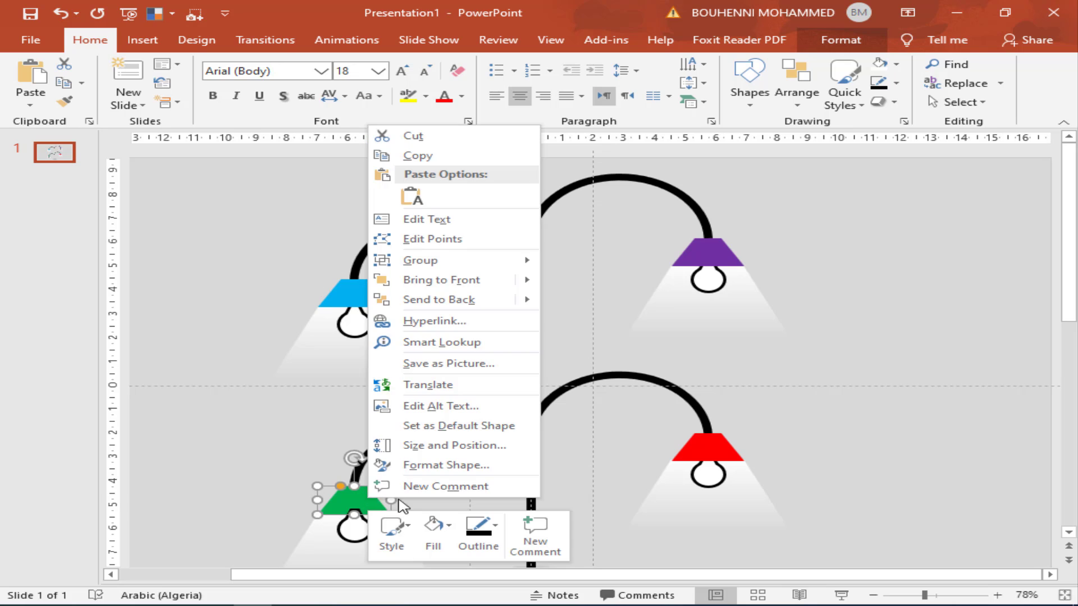
mouse_move(441, 280)
click(561, 281)
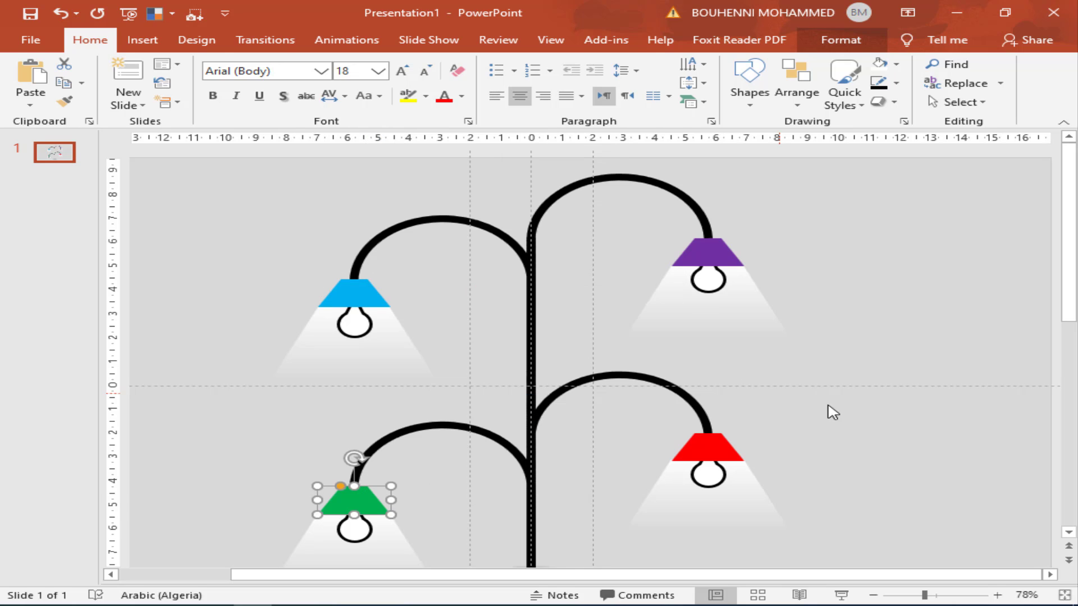
Step: Select the bulbs under the blue and green shades to check their placement
click(836, 410)
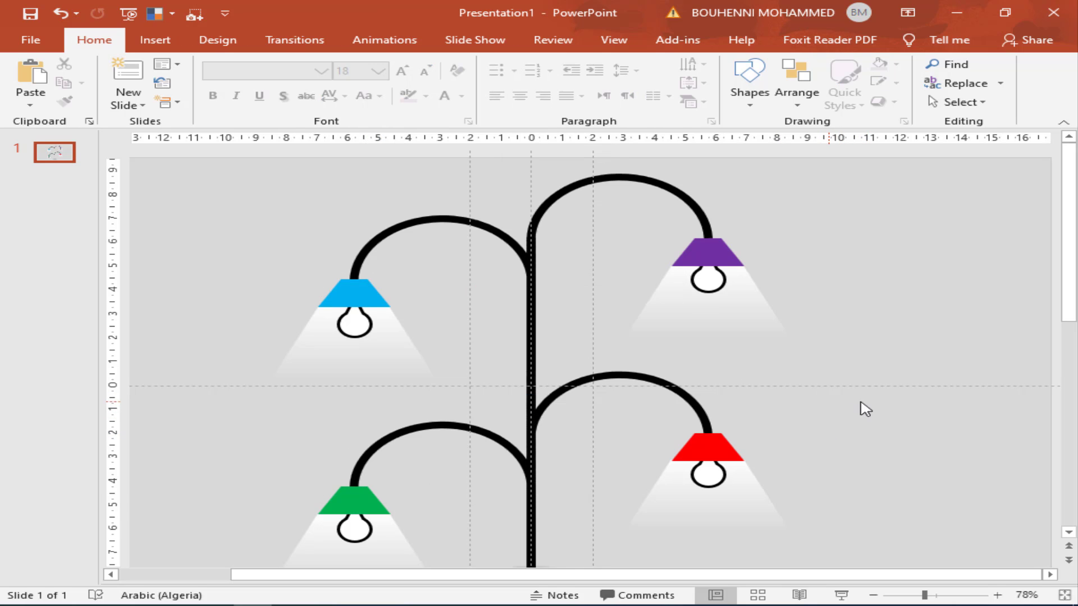
scroll(1021, 384, down, 2)
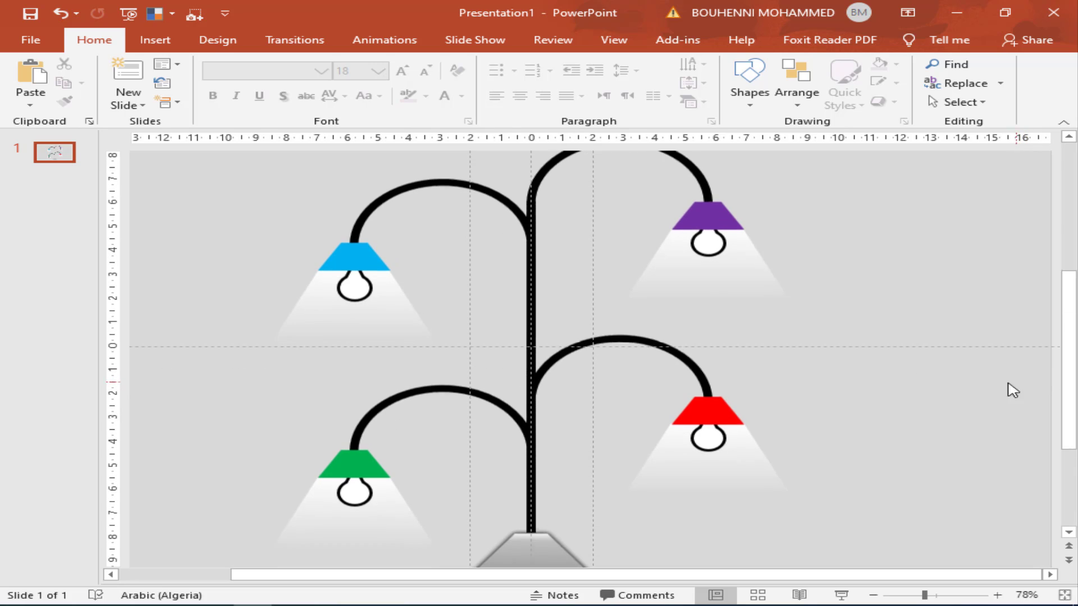
click(364, 278)
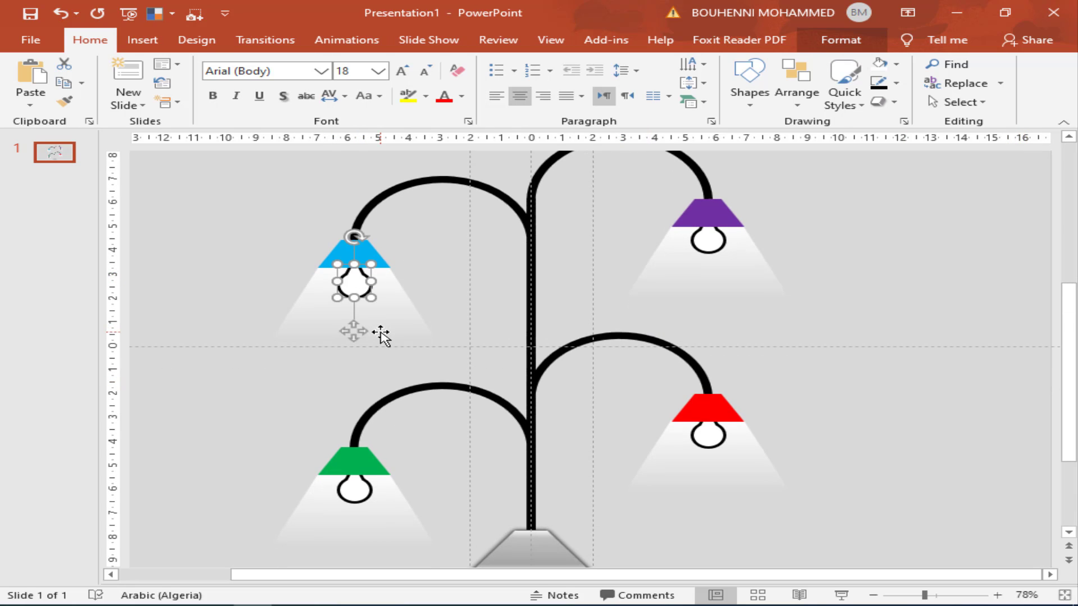
click(875, 325)
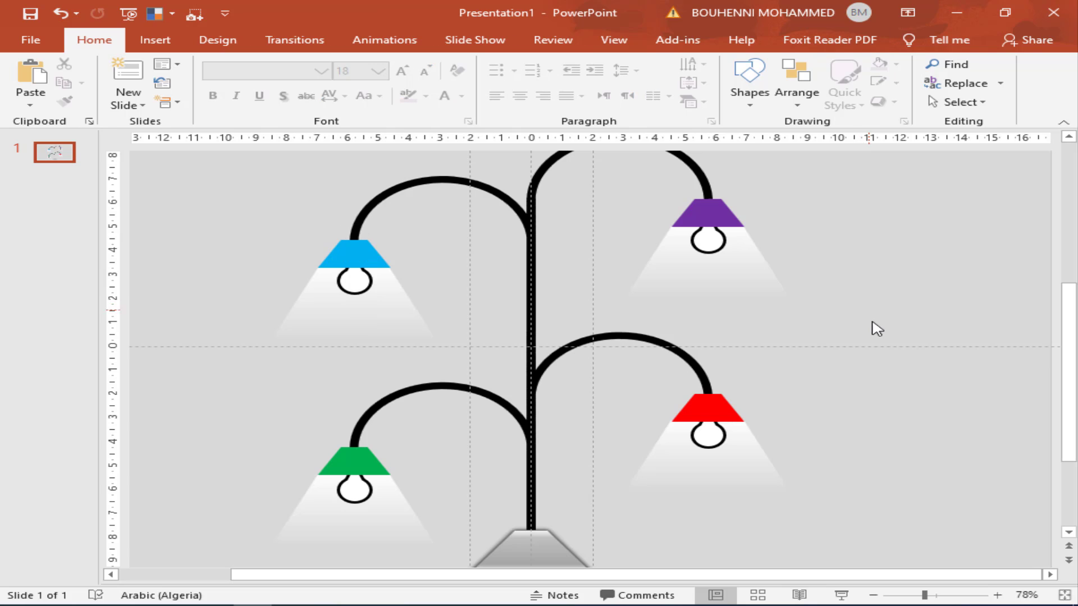
click(369, 488)
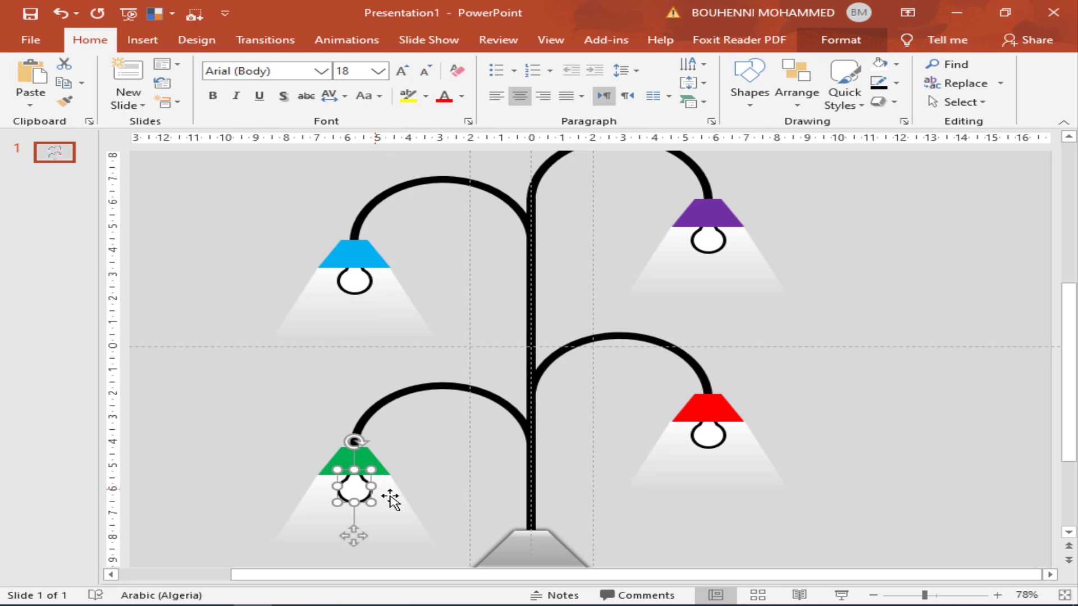
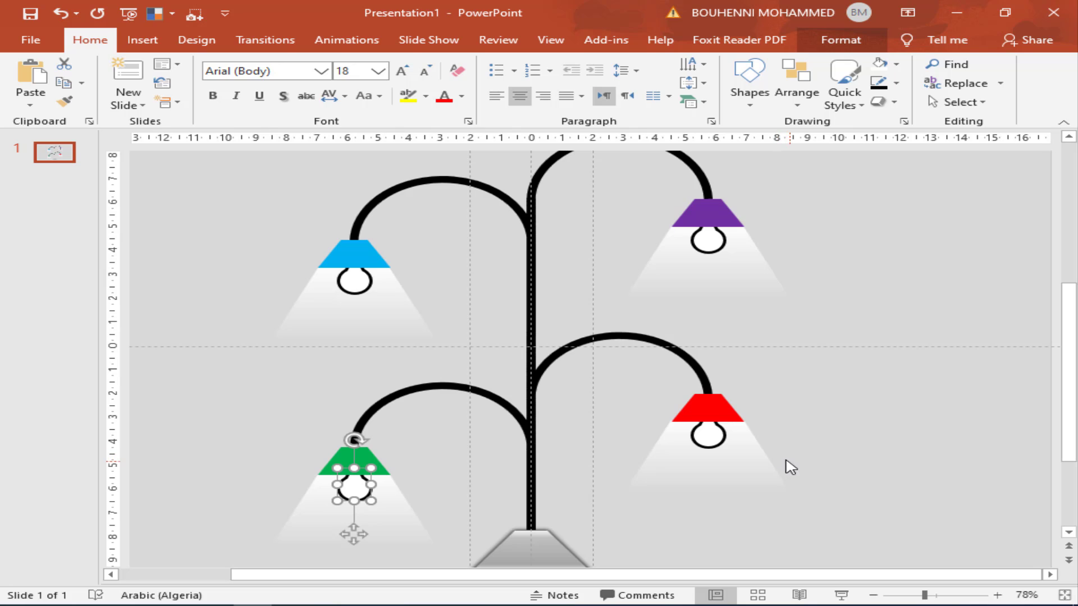
Step: Deselect the bulb, zoom out to show the whole slide, and open the Shapes gallery
click(864, 439)
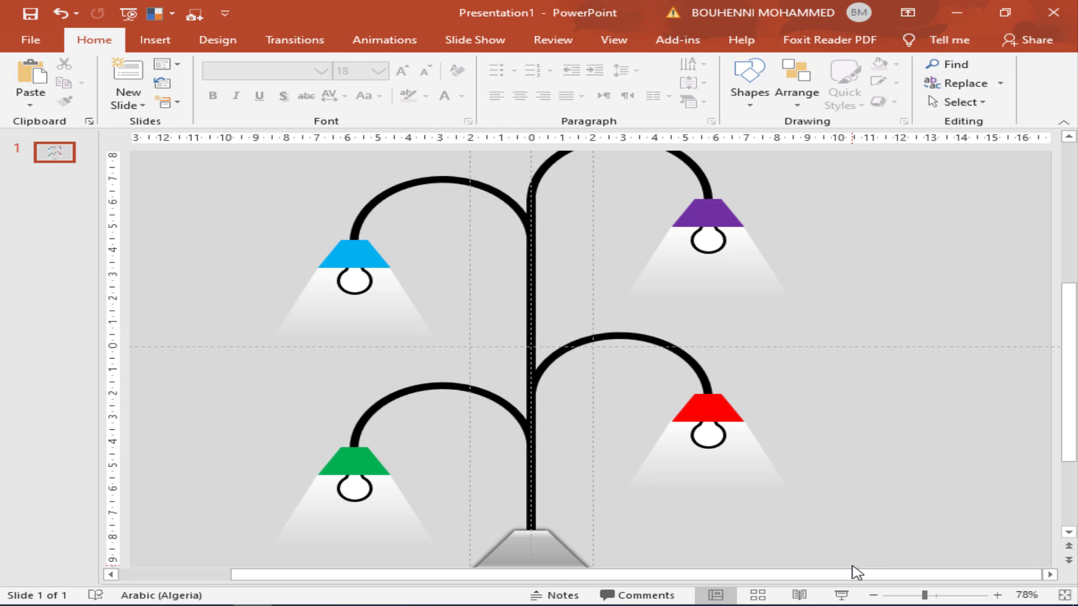
click(912, 596)
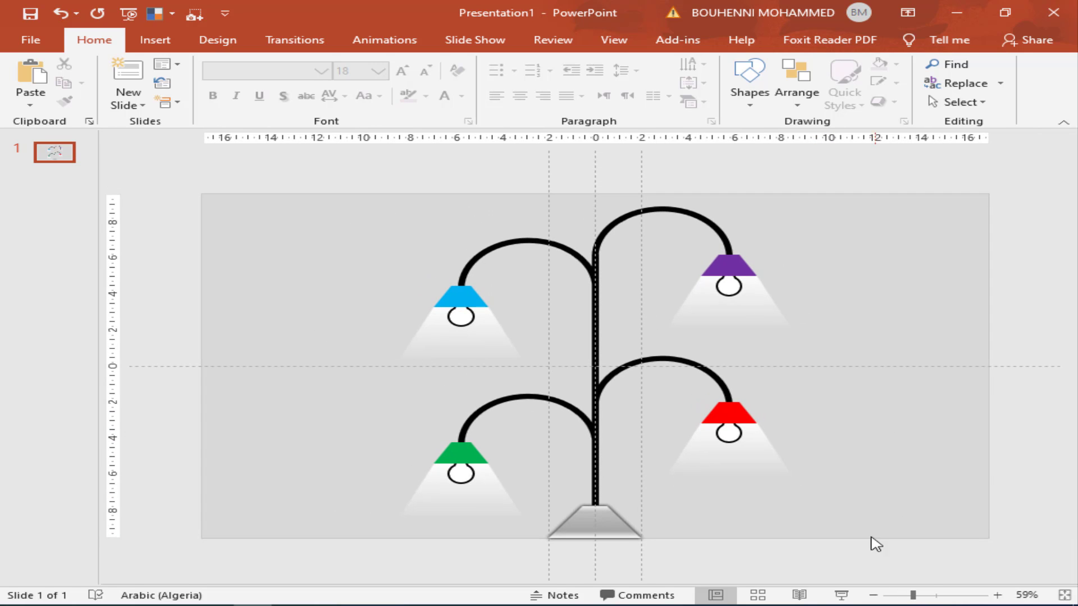
ctrl+scroll(880, 509, up, 3)
scroll(991, 529, down, 1)
scroll(991, 530, down, 2)
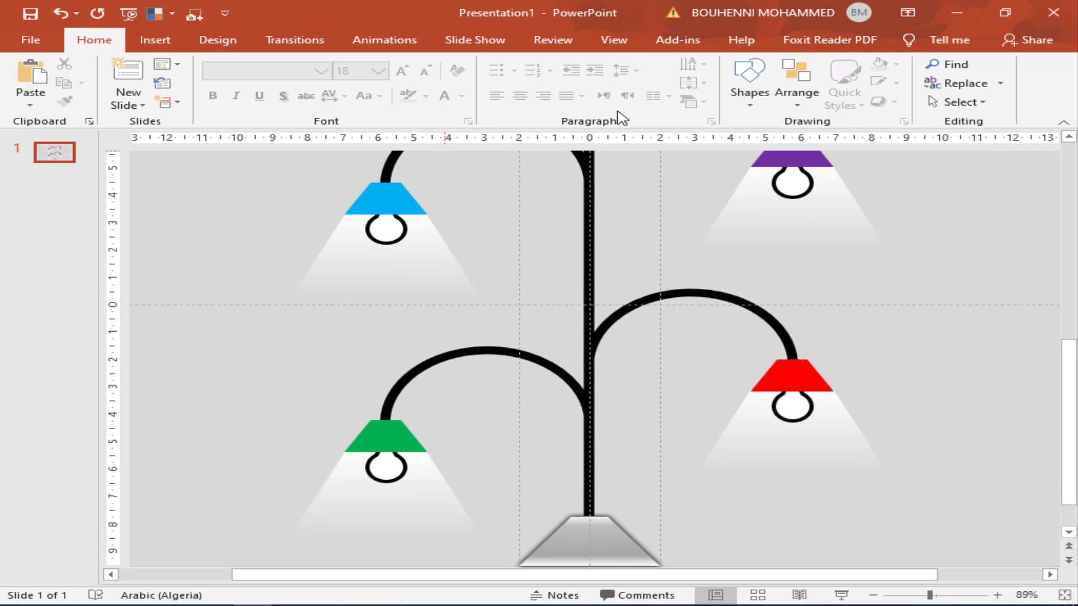
click(749, 81)
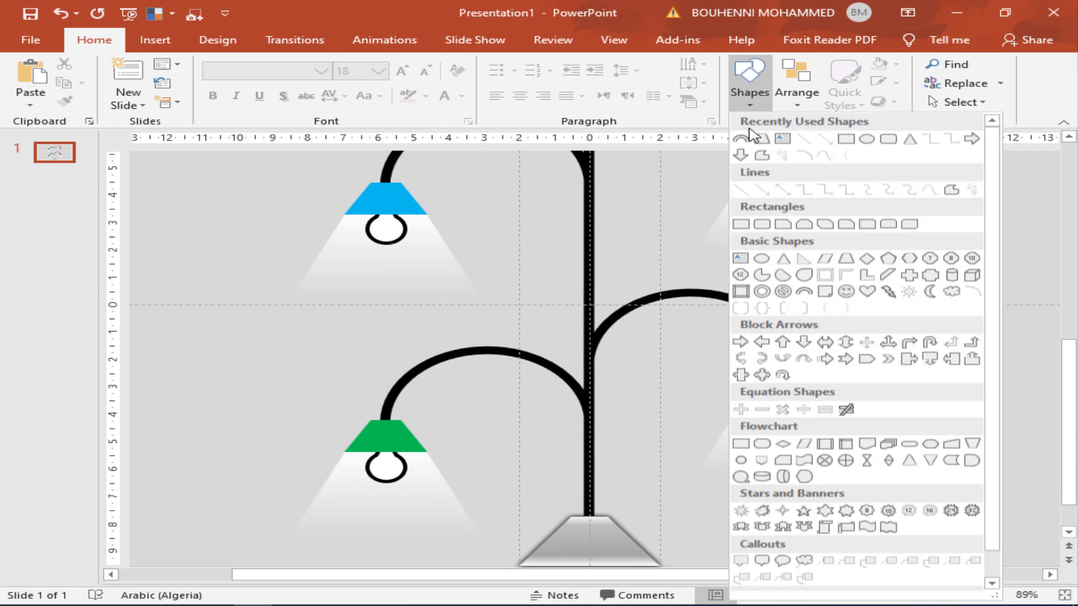
Step: Draw a text box beside the centre pole containing 01, widened to fit one line
click(783, 143)
drag(547, 274, 505, 301)
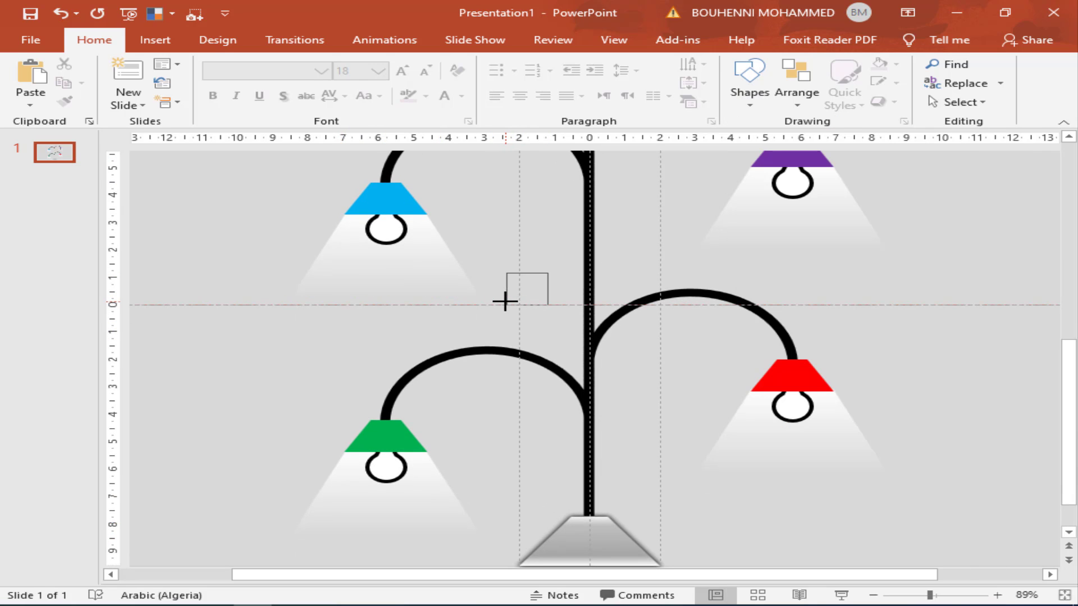
text(01)
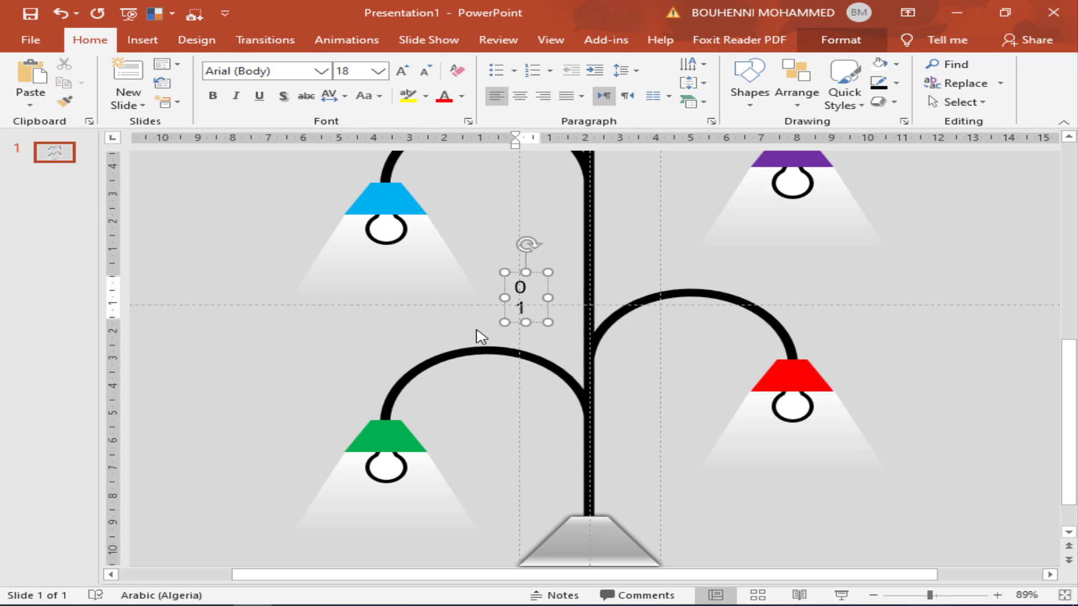
drag(547, 295, 549, 302)
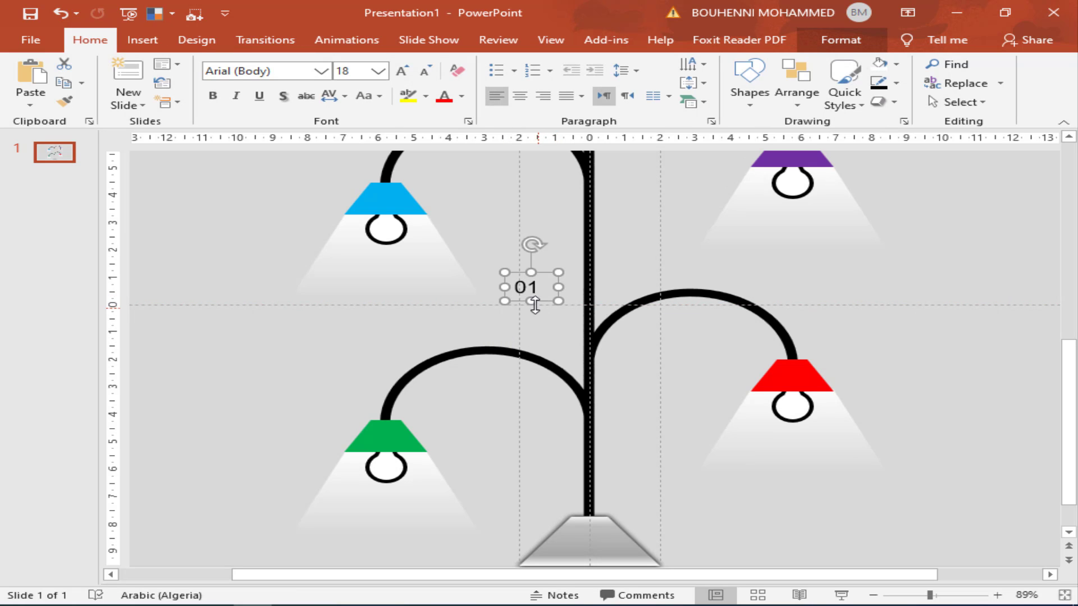
Step: Make the 01 label bold Times New Roman and move it onto the green bulb
click(321, 79)
click(320, 87)
click(323, 71)
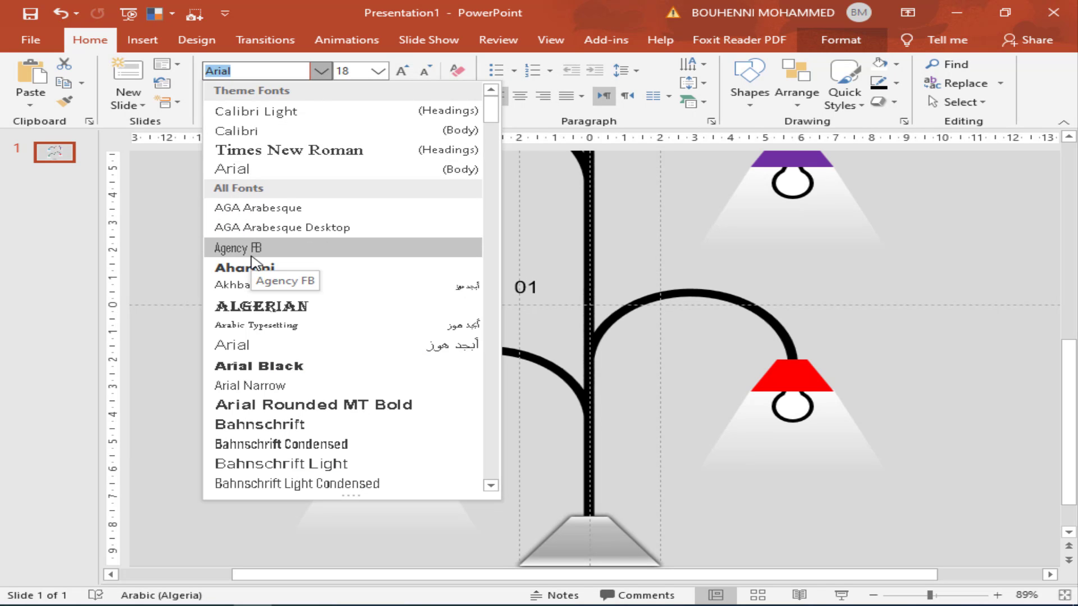
key(Escape)
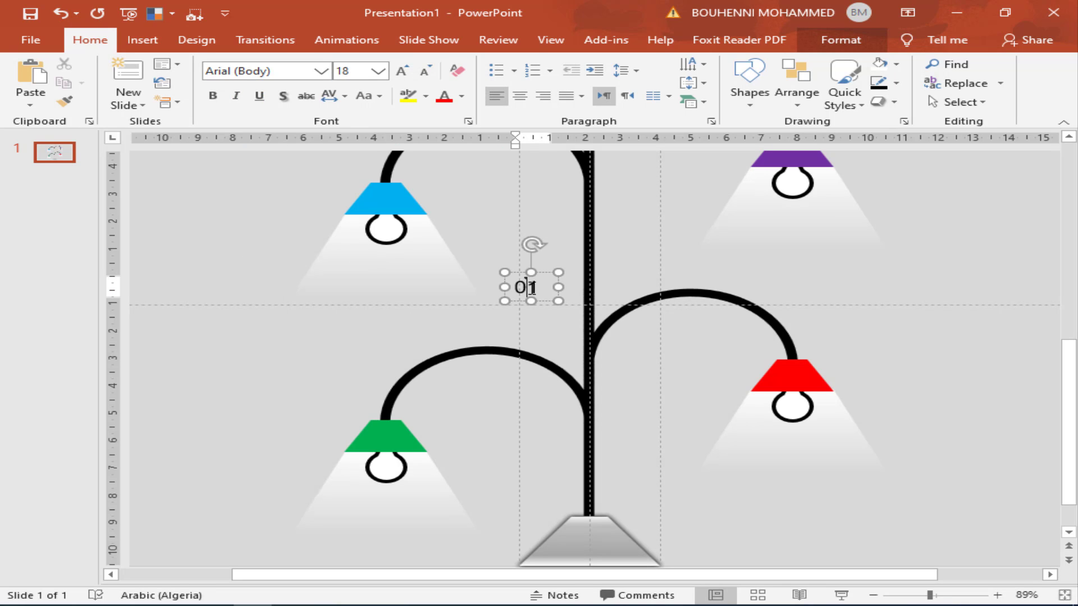
click(322, 71)
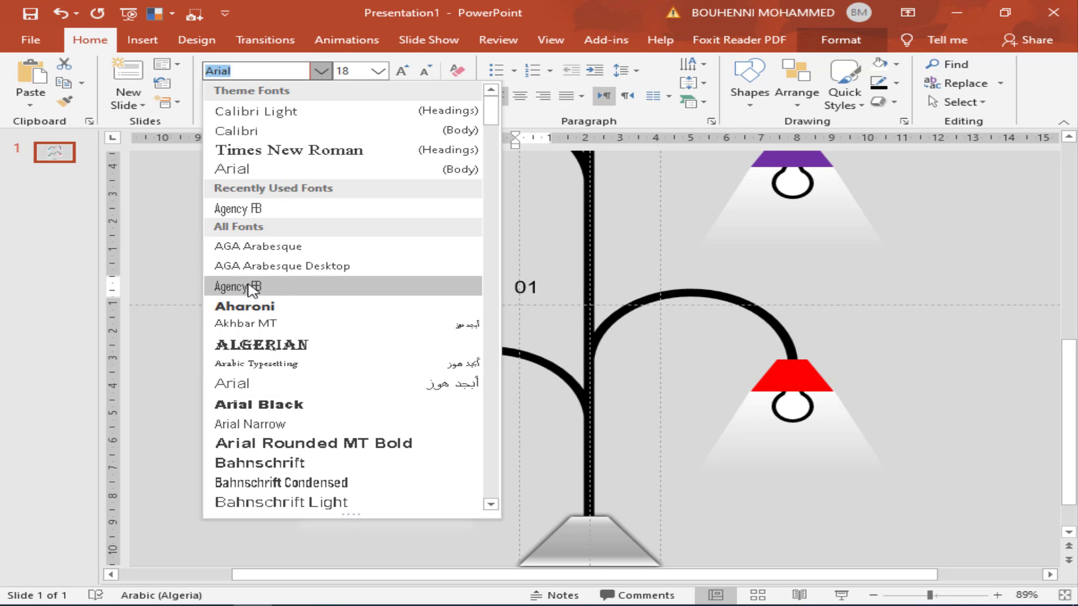
click(256, 157)
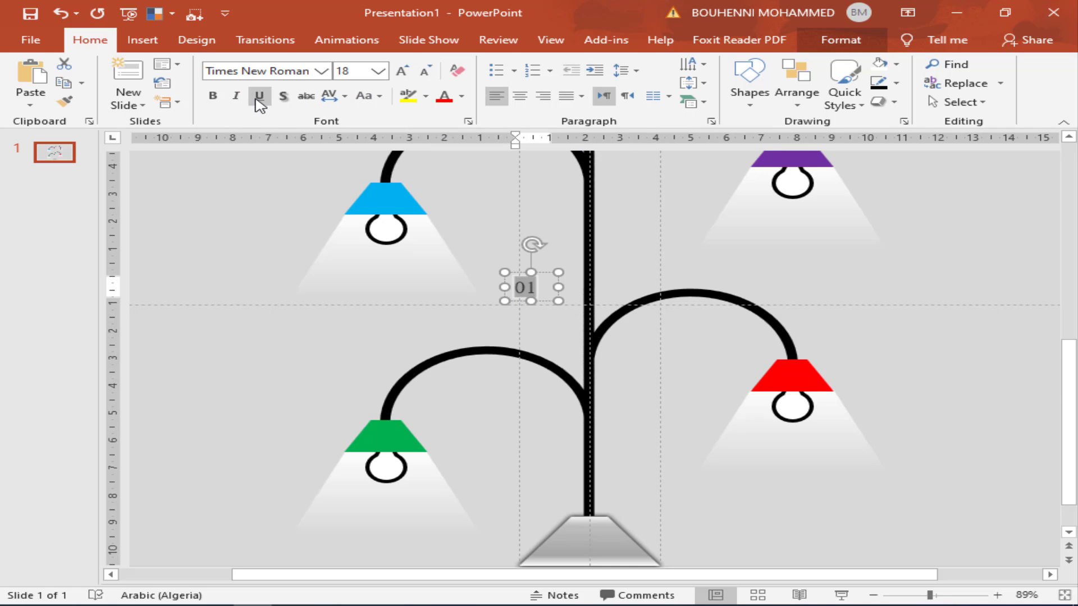
click(214, 96)
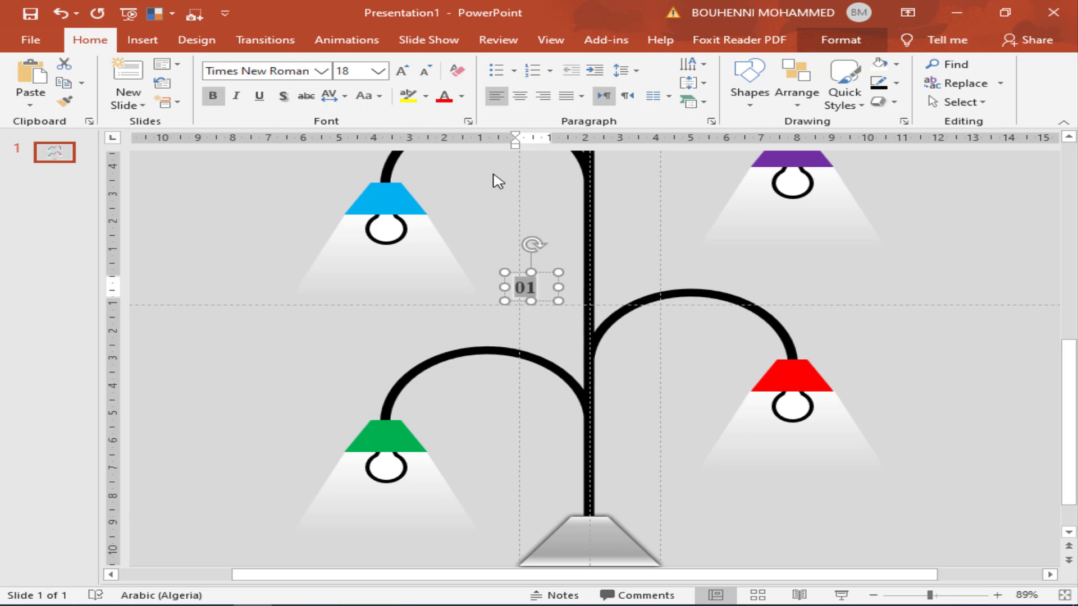
mouse_move(544, 283)
mouse_down()
mouse_move(409, 214)
mouse_move(406, 447)
mouse_up()
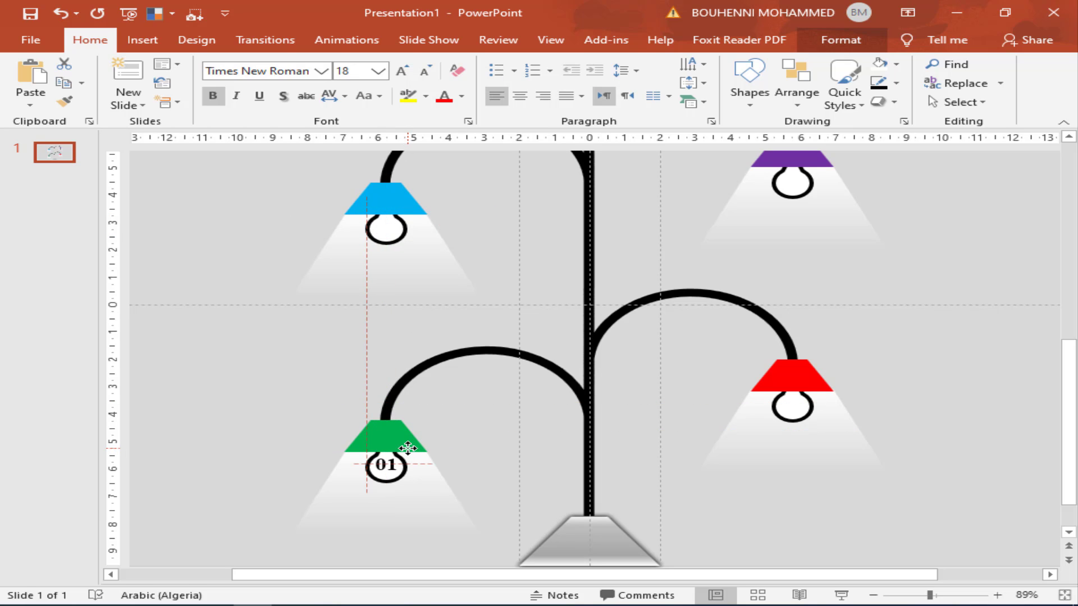
Step: Duplicate the 01 label onto the other lamp bulbs
click(285, 353)
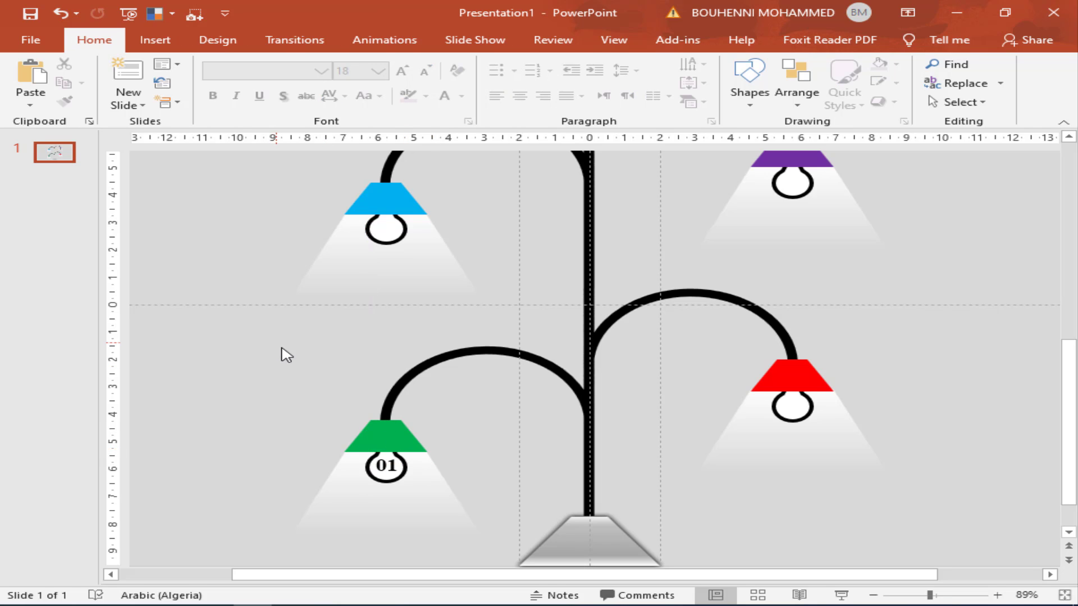
click(384, 466)
click(370, 473)
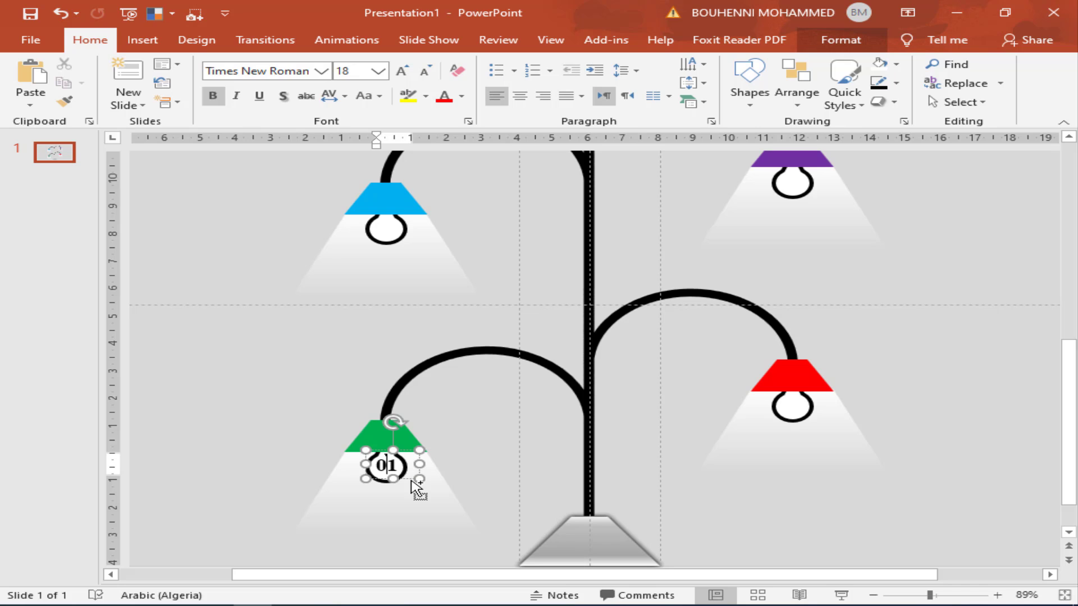
mouse_move(407, 474)
mouse_down()
mouse_move(816, 430)
mouse_move(812, 199)
mouse_move(412, 249)
mouse_up()
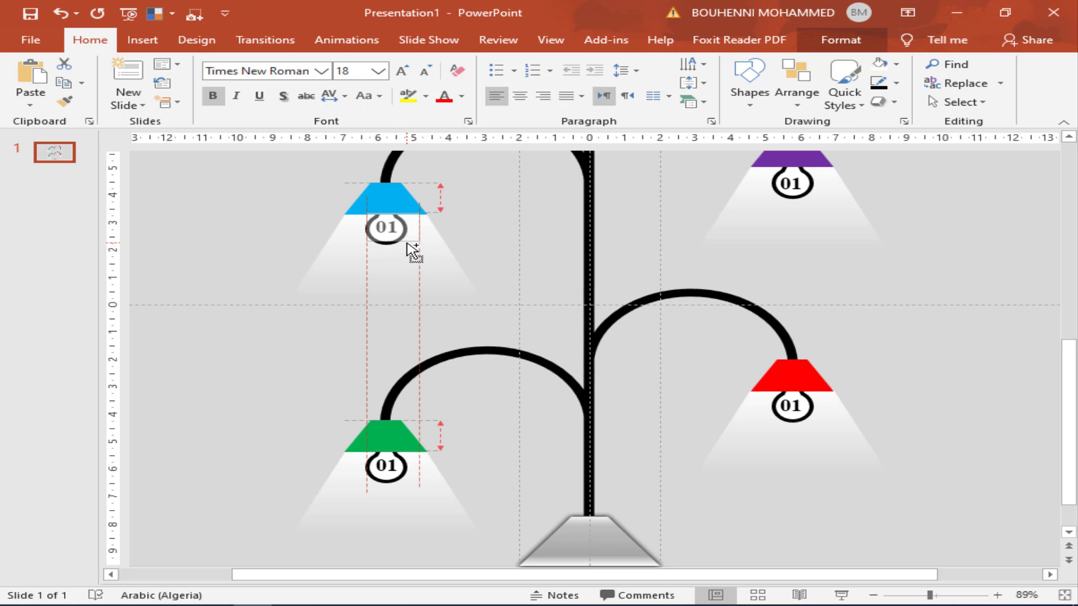
drag(412, 250, 414, 241)
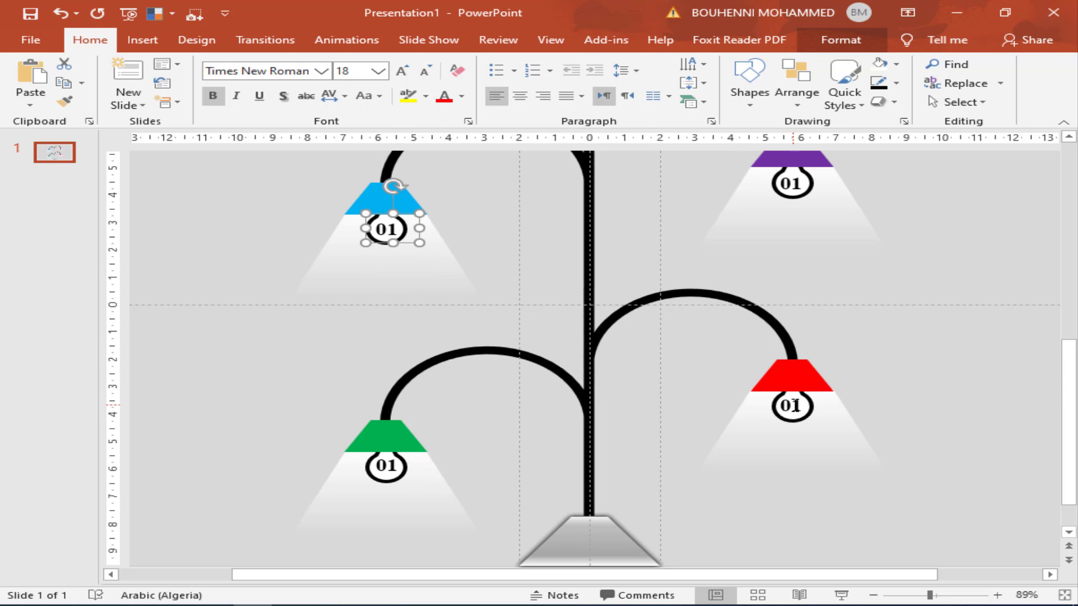
Step: Renumber the copies 02 on the red bulb, 03 on blue and 04 on purple
double_click(796, 405)
text(0)
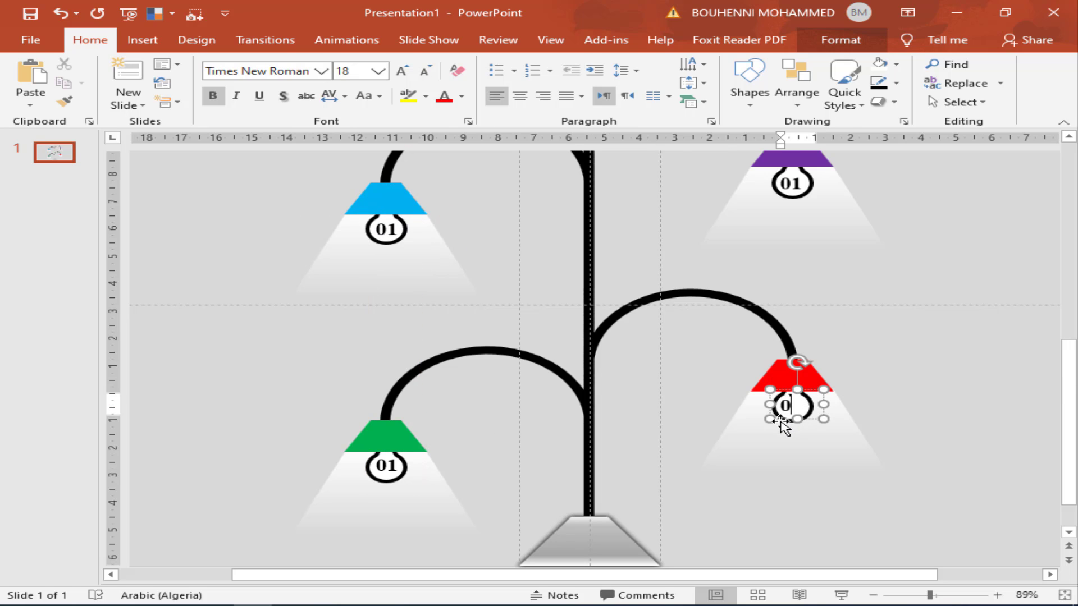
text(2)
double_click(392, 227)
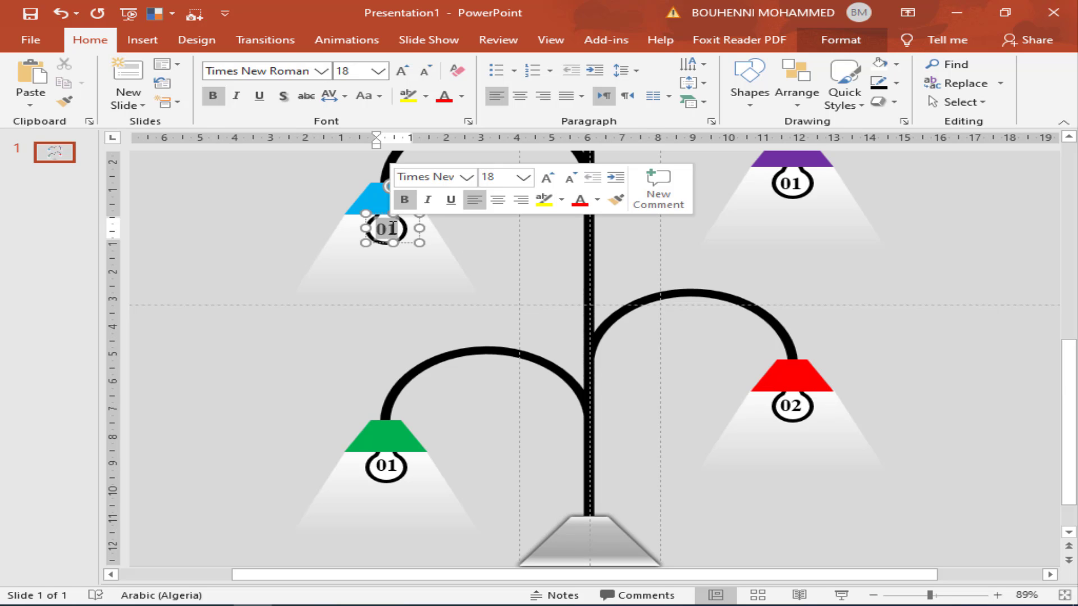
text(0)
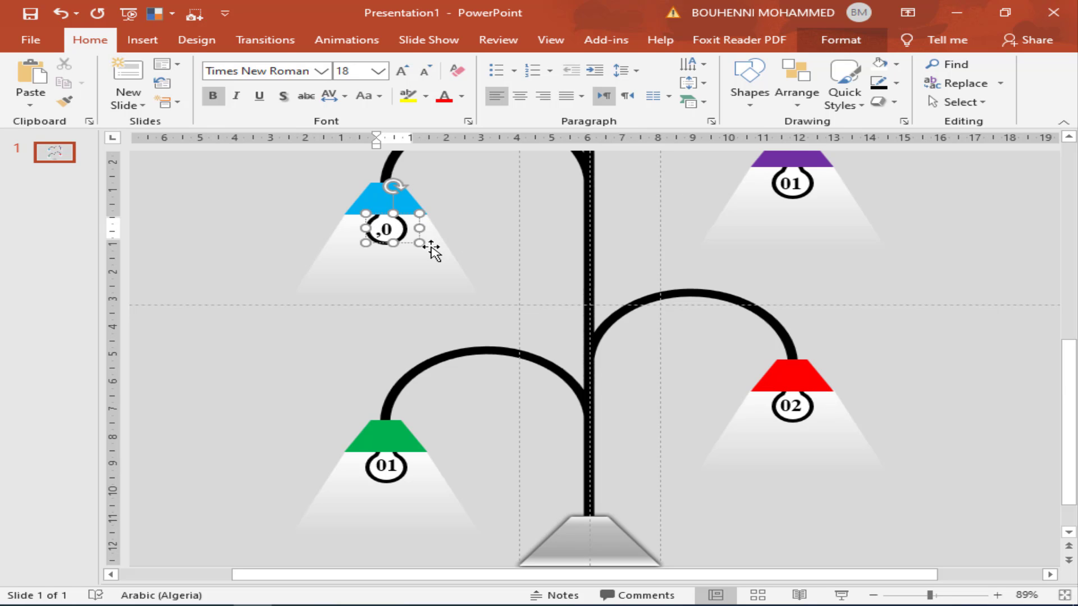
text(3)
double_click(788, 179)
text(0)
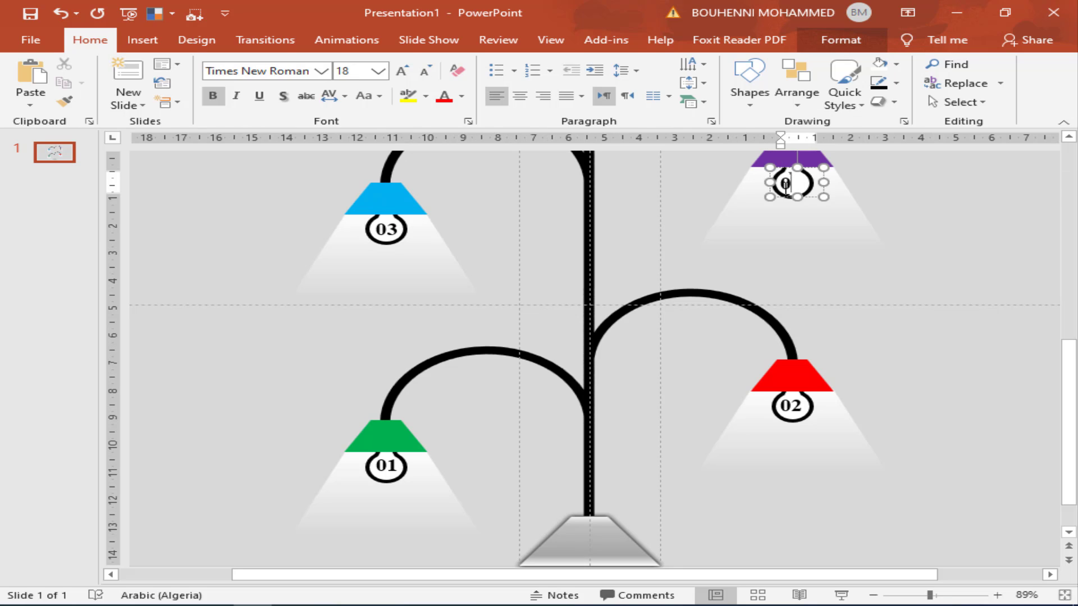
click(977, 405)
scroll(1010, 441, down, 1)
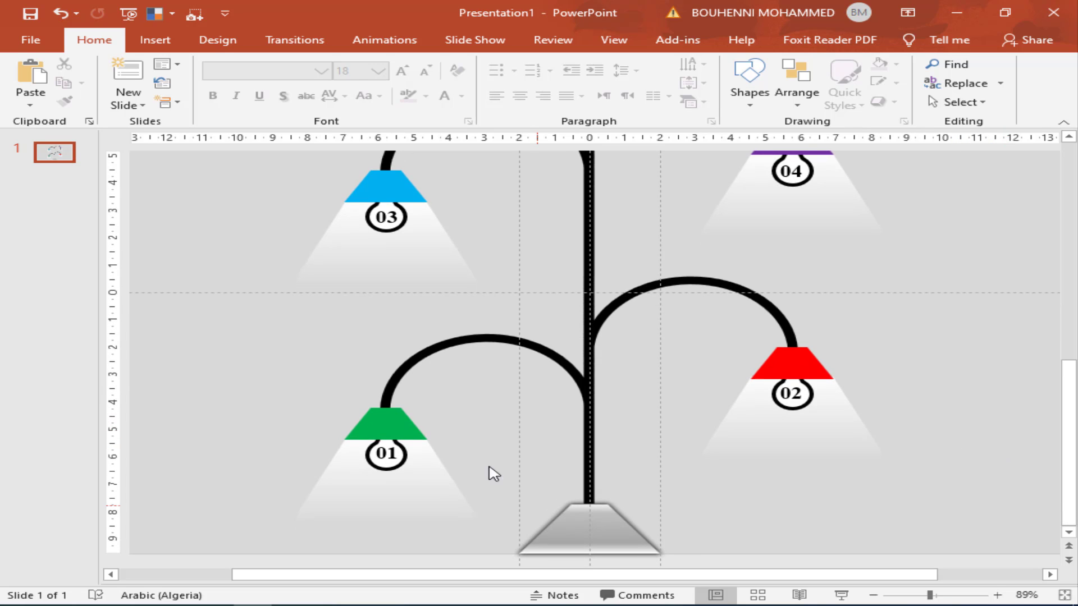
Step: Draw a text box and type العنوان on the first line and اكتب نص هنا on the second
click(750, 78)
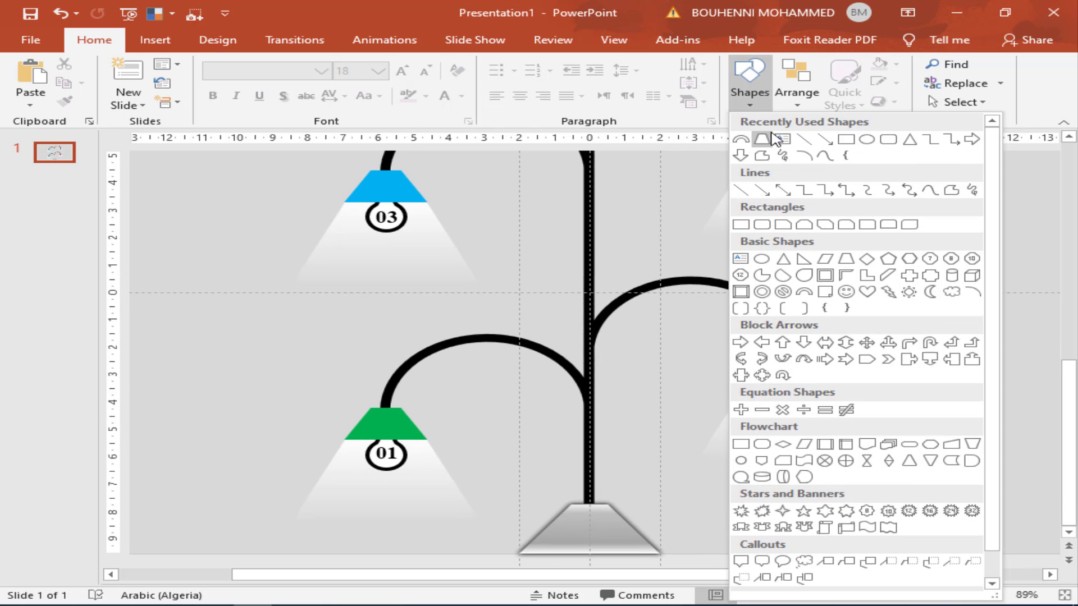
click(782, 139)
drag(344, 311, 211, 355)
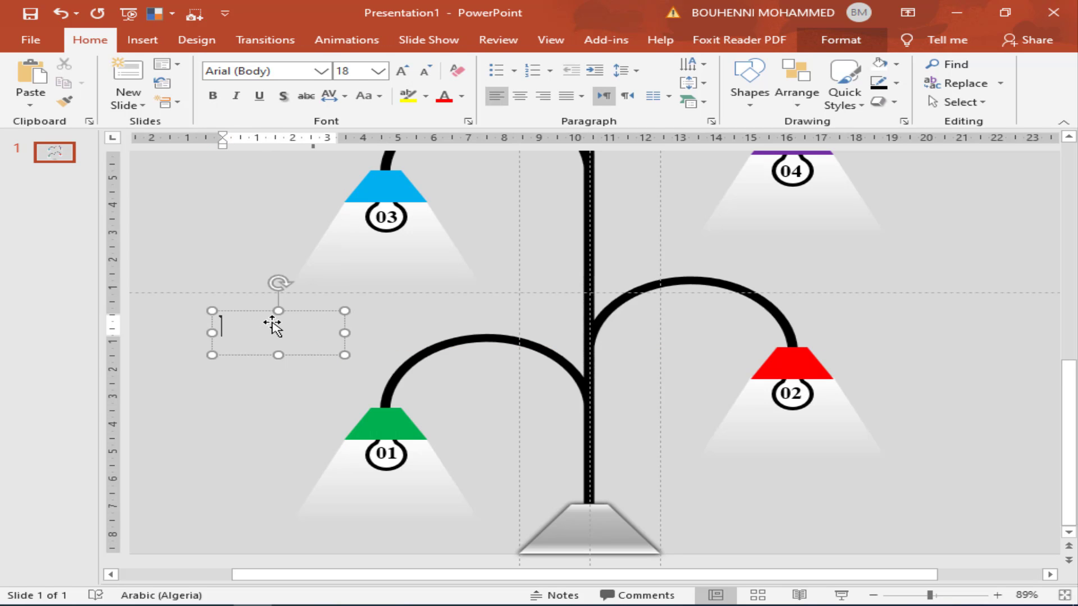
text(لب)
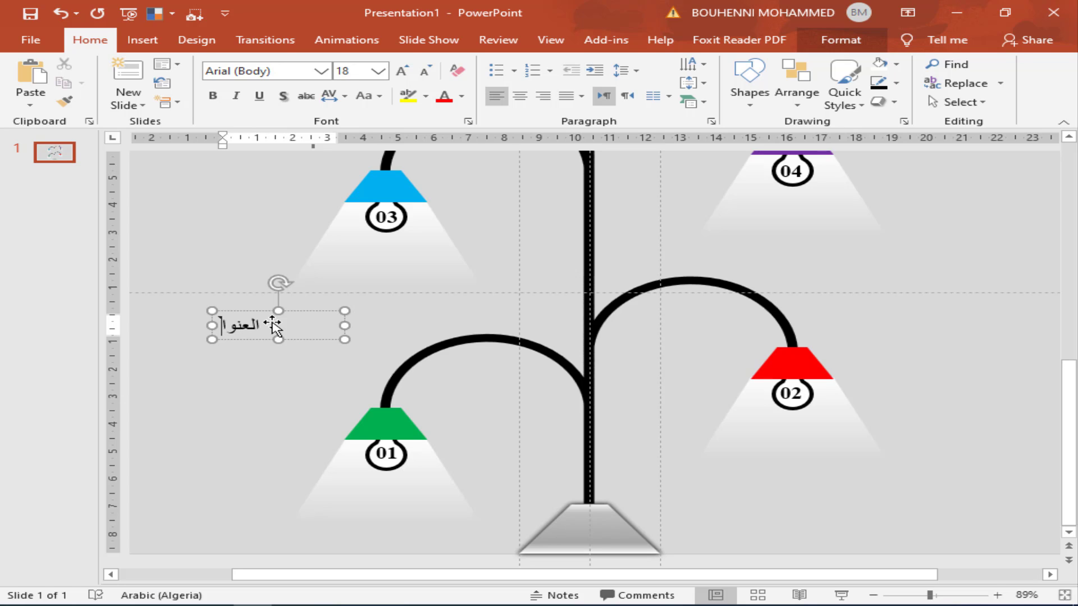
key(Return)
text(اكتب ن)
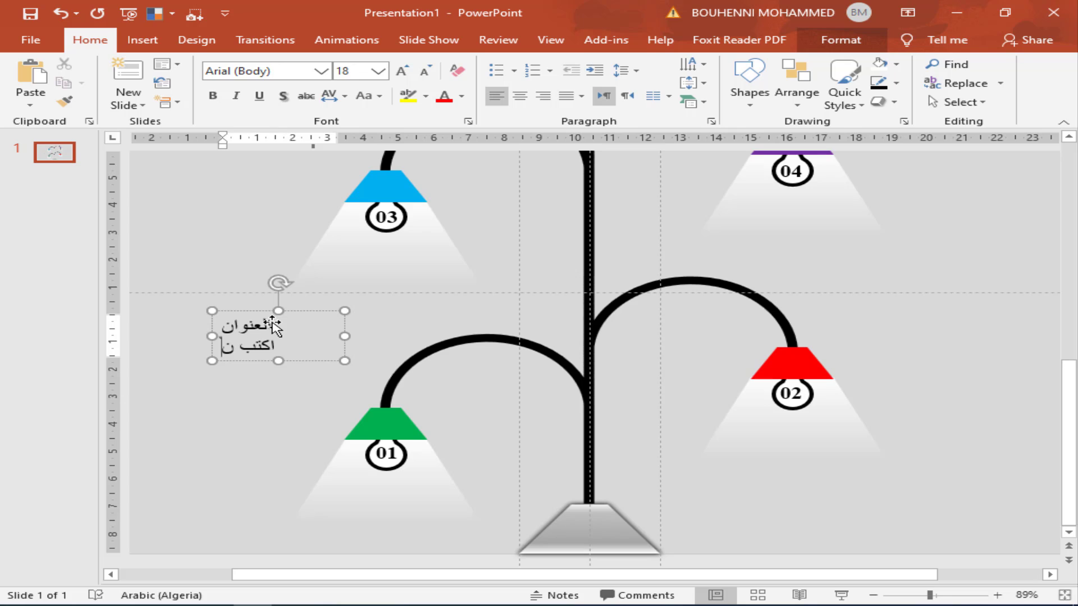
text(ص هنا)
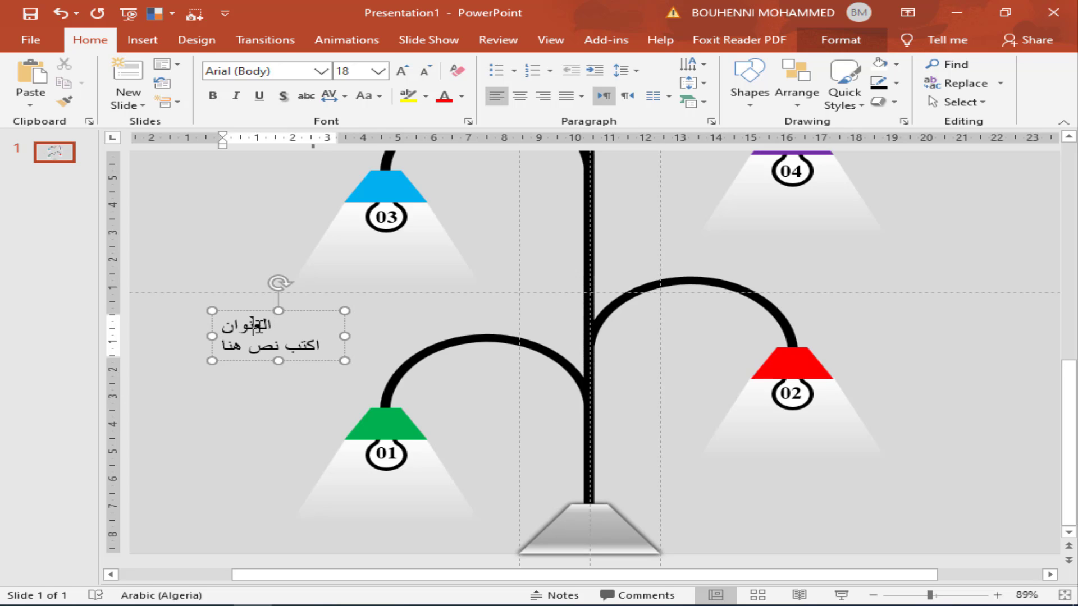
Step: Bold both caption lines, centre the text, and move the caption under lamp 03
double_click(259, 324)
click(270, 299)
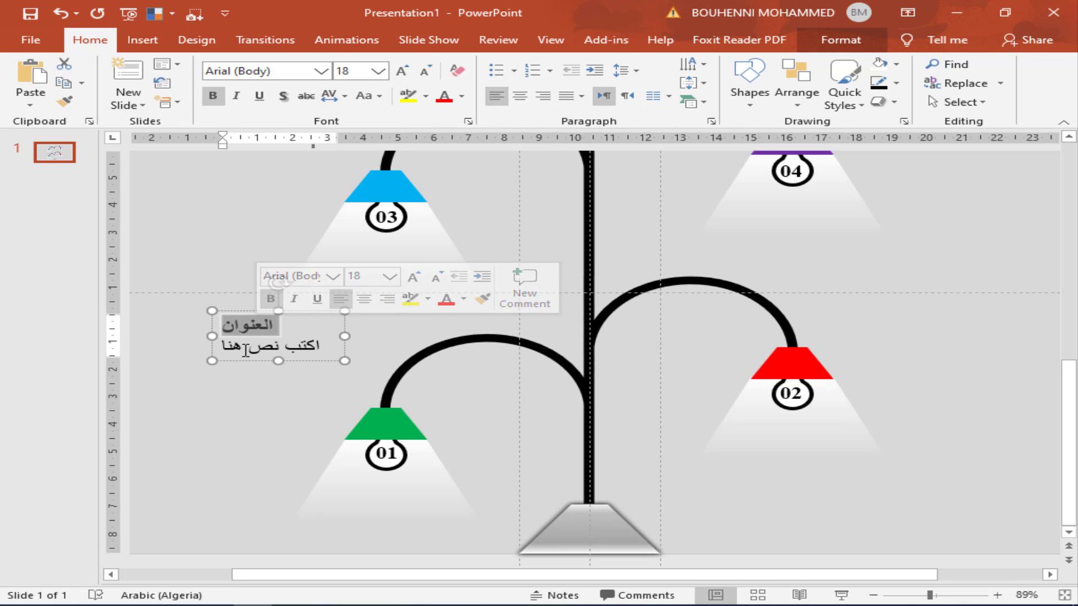
triple_click(253, 345)
click(260, 324)
click(219, 325)
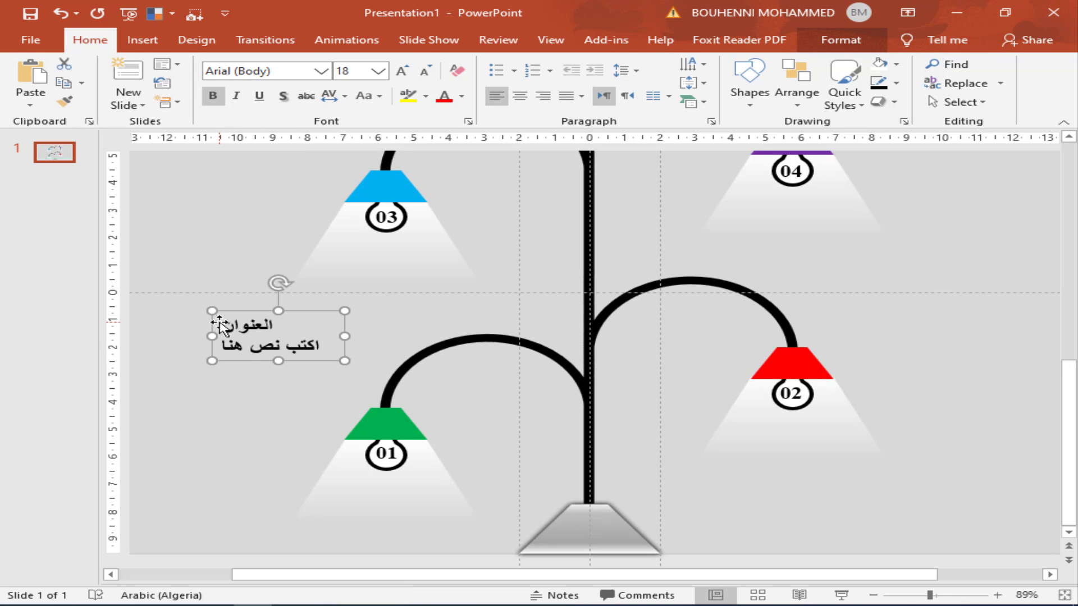
key(ctrl+e)
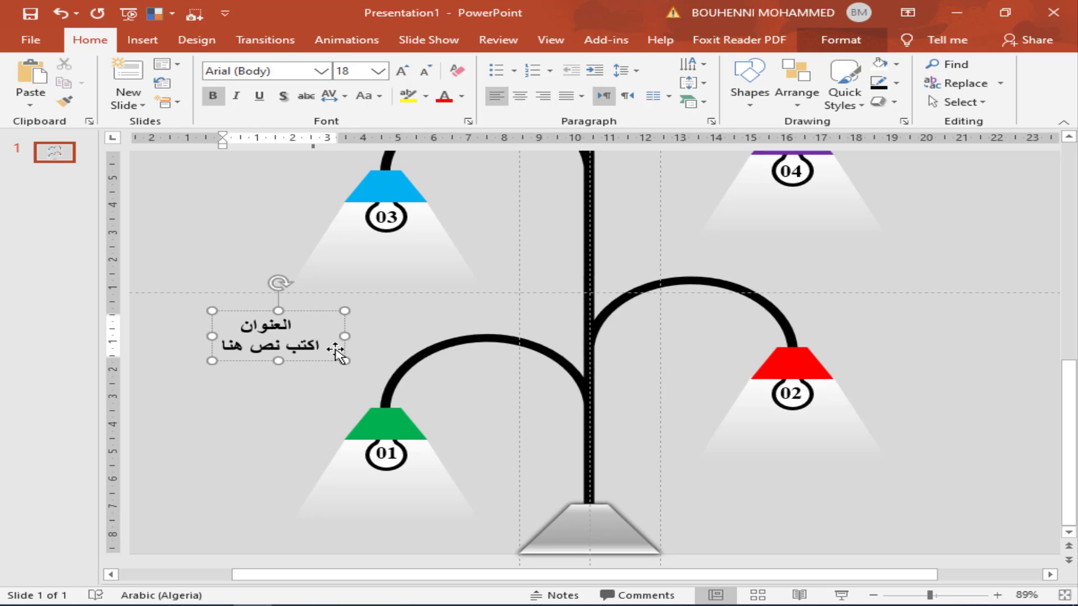
drag(302, 314, 420, 230)
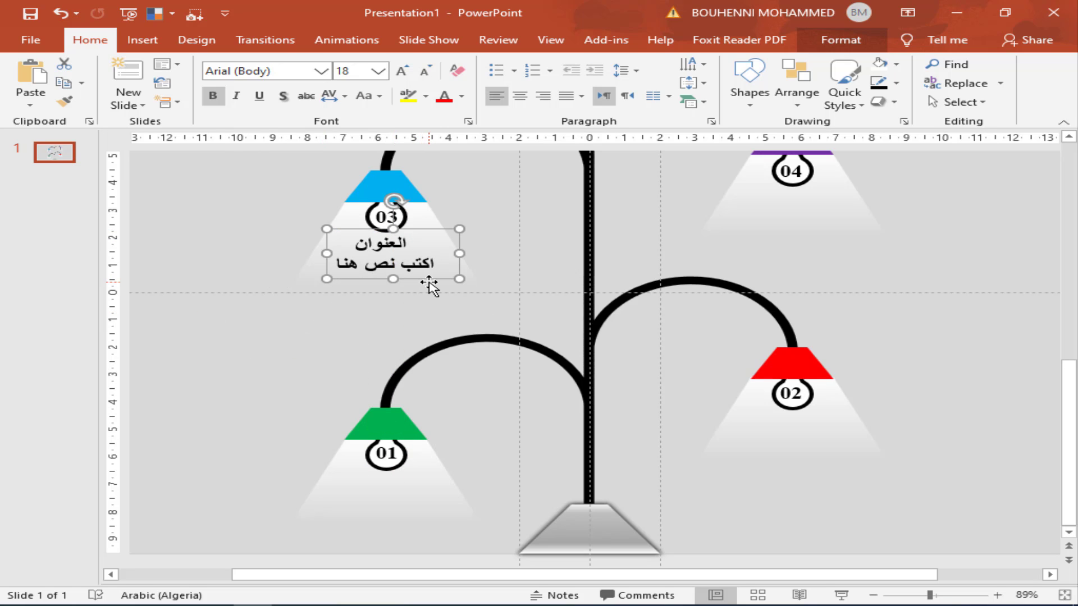
Step: Copy the caption under lamps 04 and 02, aligned with smart guides, with another copy headed to lamp 01
mouse_move(430, 287)
mouse_down()
mouse_move(850, 246)
mouse_move(843, 238)
mouse_up()
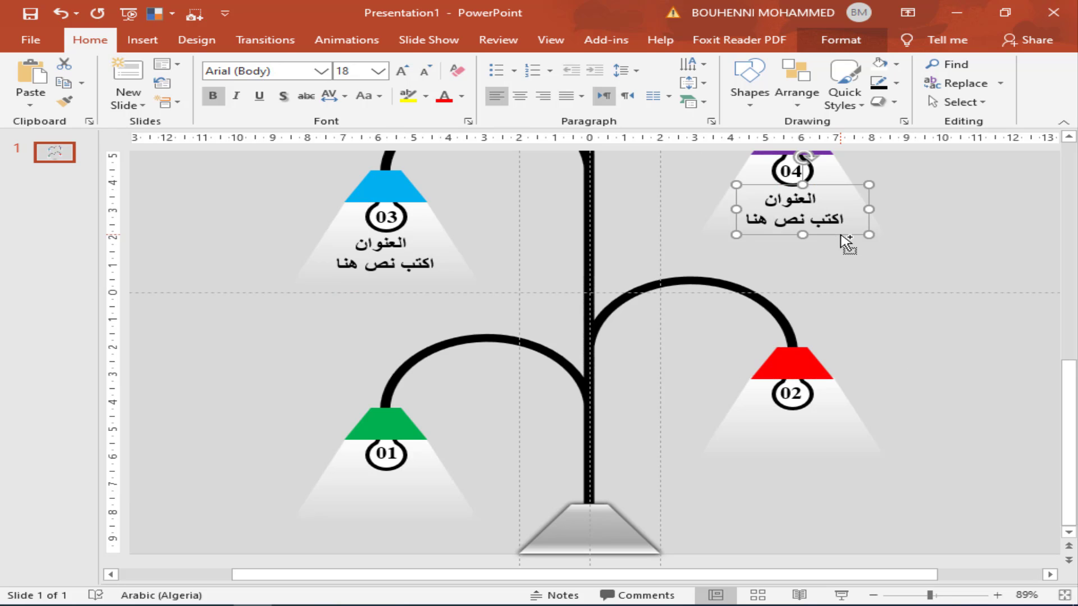
drag(857, 320, 842, 471)
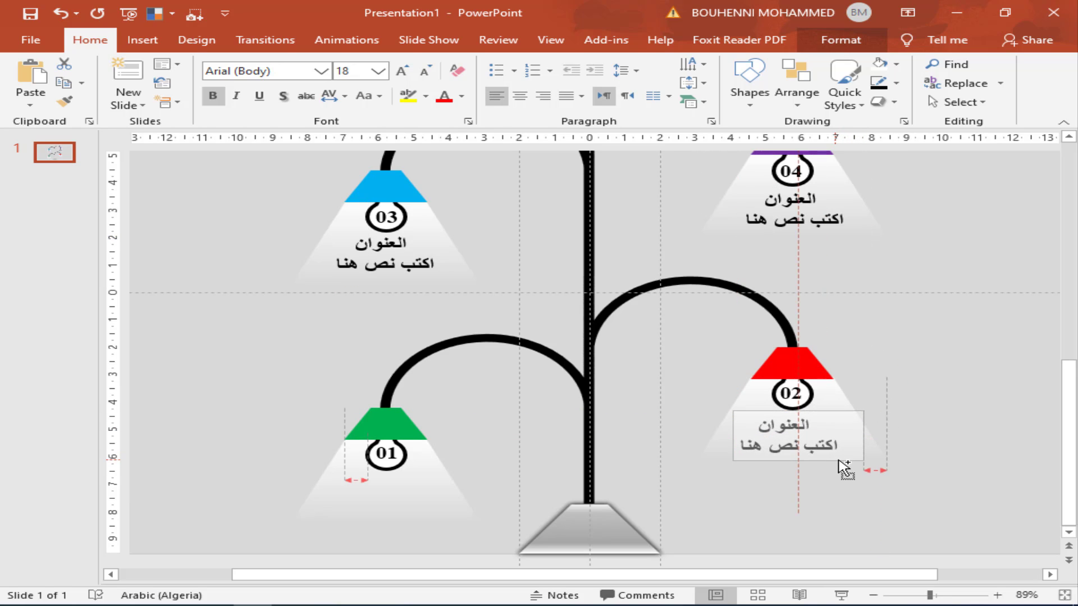
mouse_move(840, 471)
mouse_down()
mouse_move(850, 471)
mouse_move(840, 471)
mouse_up()
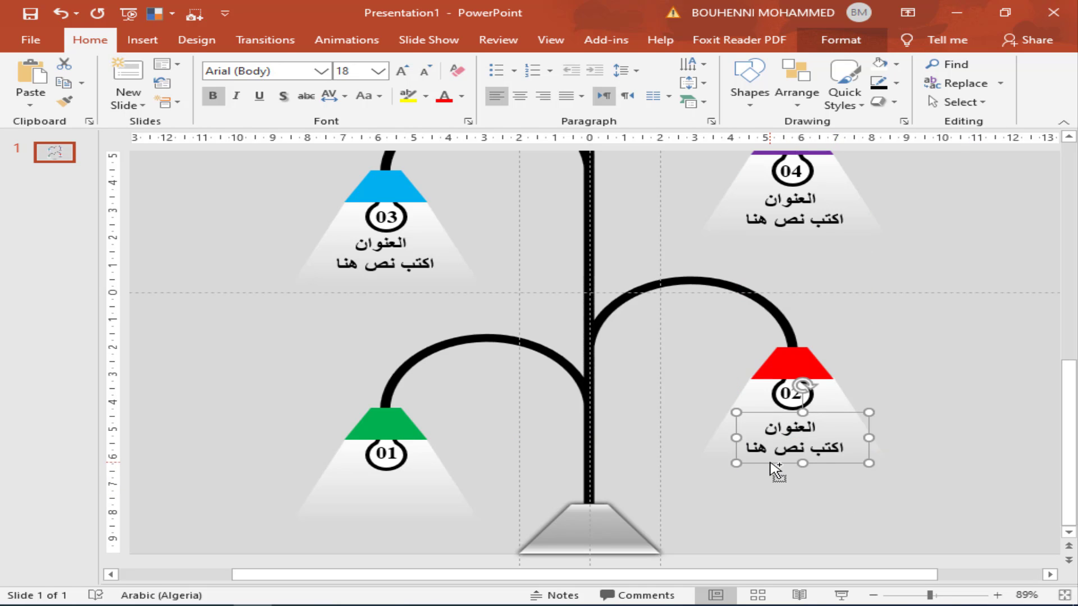
mouse_move(770, 463)
mouse_down()
mouse_move(351, 534)
mouse_move(366, 524)
mouse_up()
Step: Drop the fourth caption under lamp 01, set the zoom to 70%, and select lamp 01
click(994, 414)
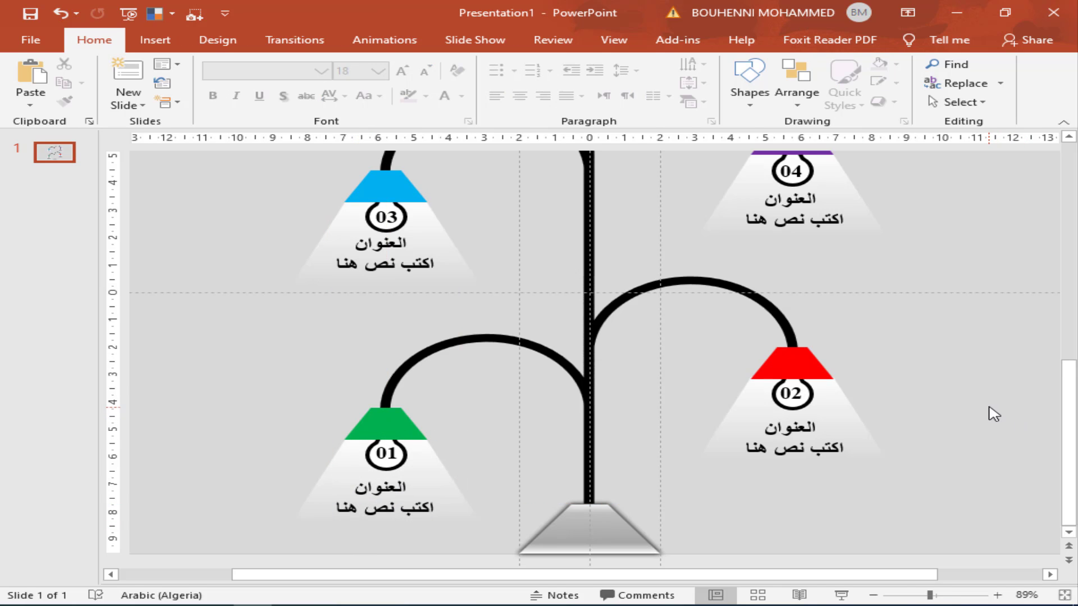
drag(918, 595, 909, 595)
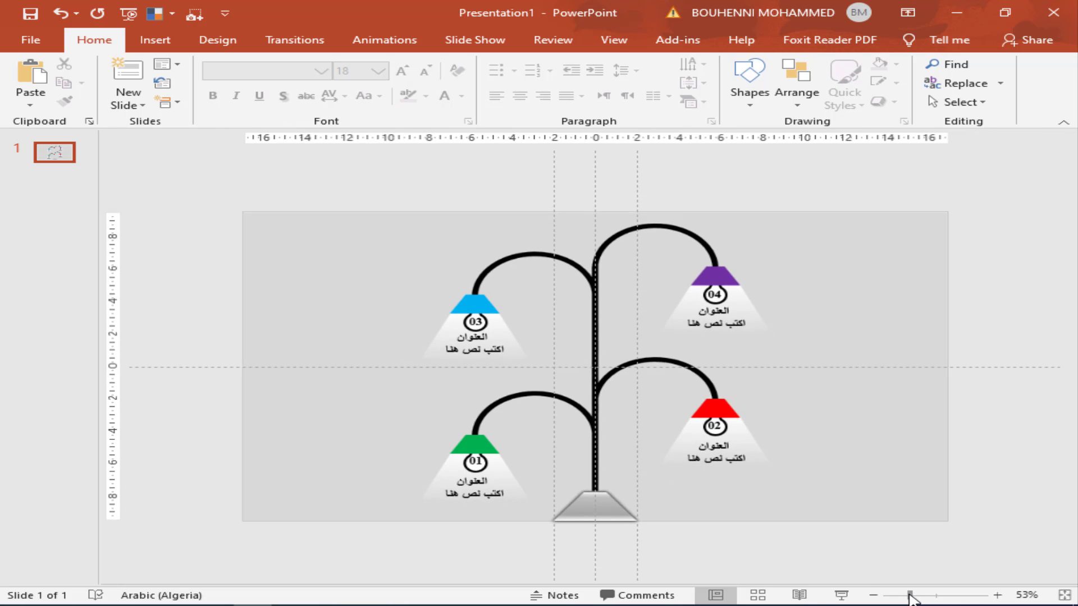
click(997, 595)
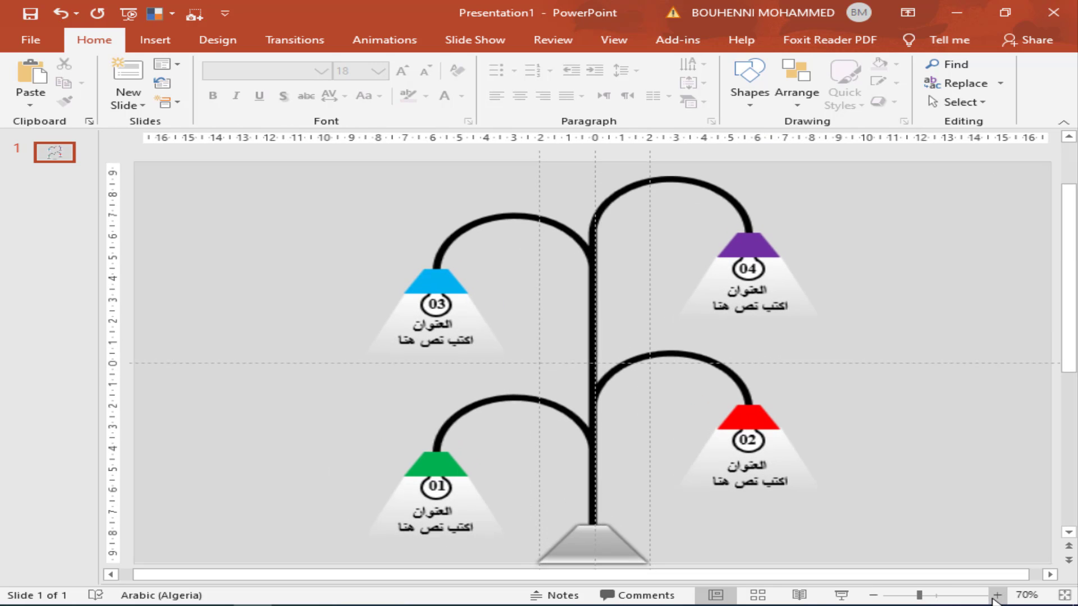
click(997, 595)
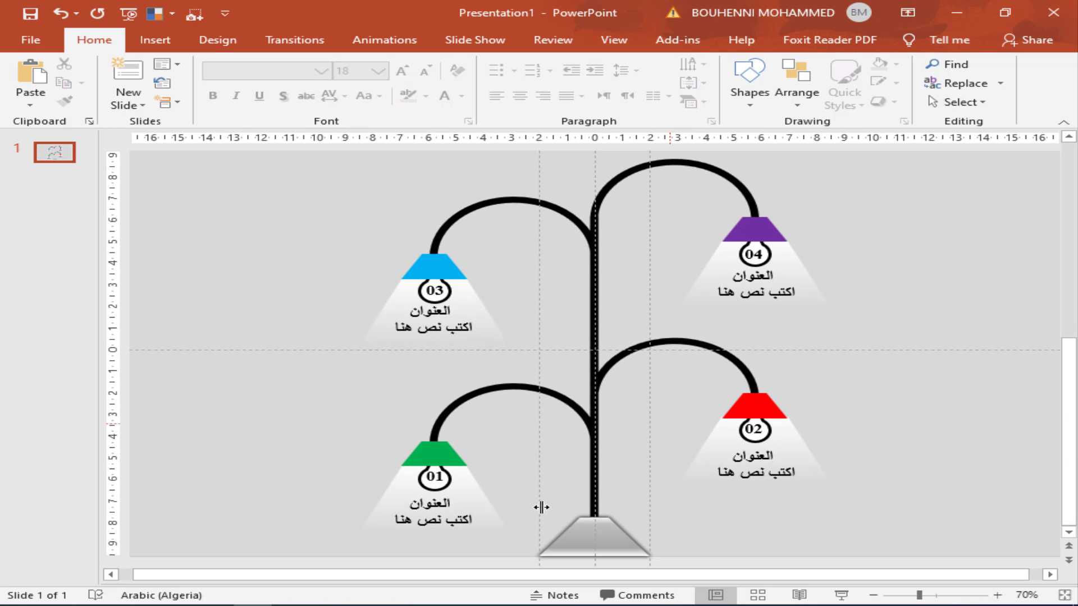
click(477, 492)
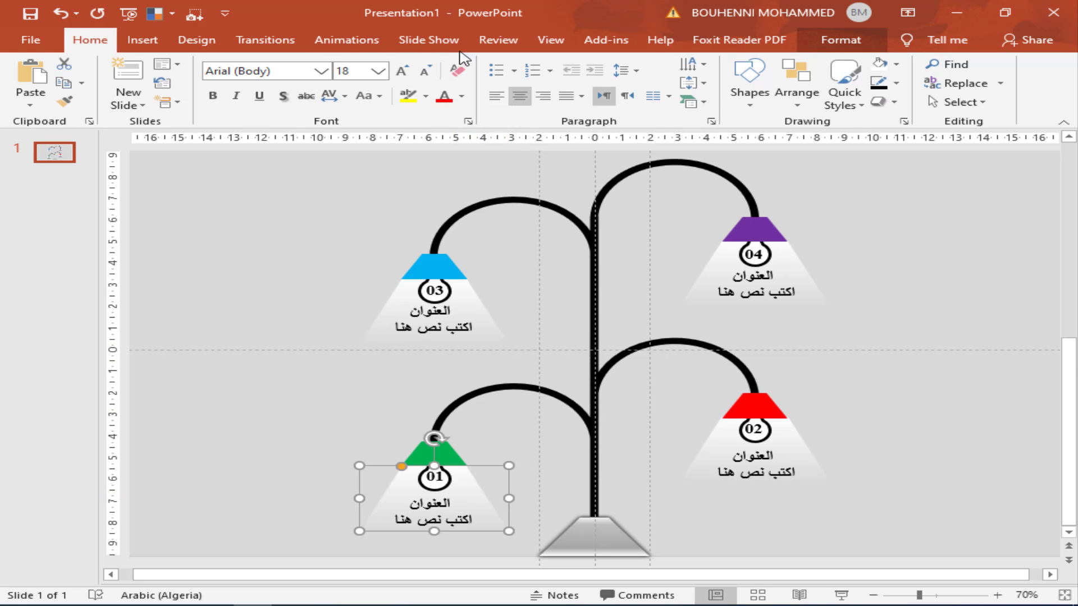
Step: Give green lamp 01 a Wipe entrance animation with direction From Top
click(353, 39)
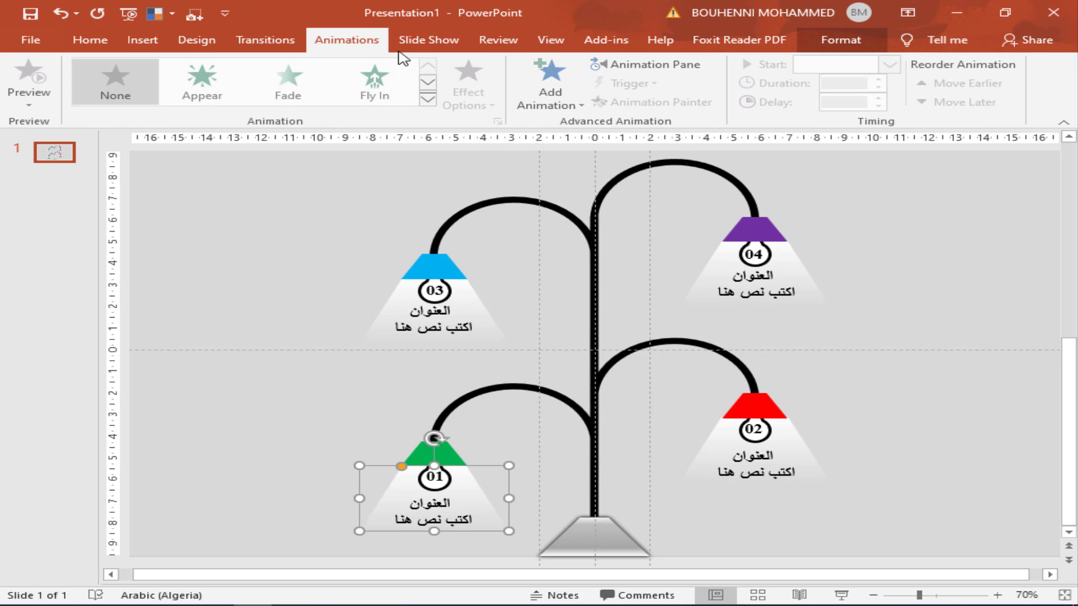
click(435, 107)
click(185, 219)
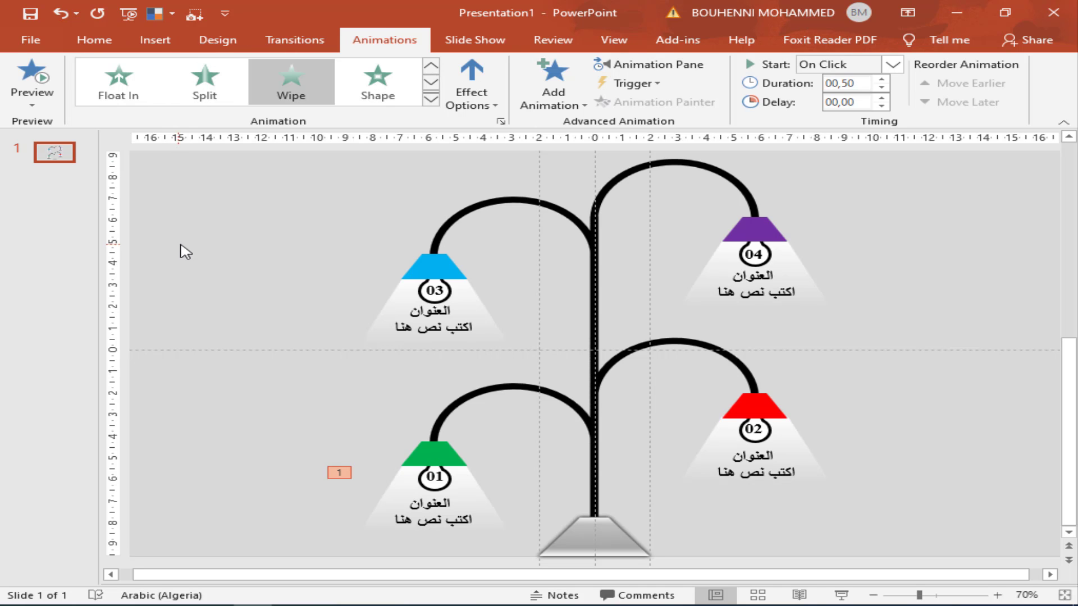
click(32, 78)
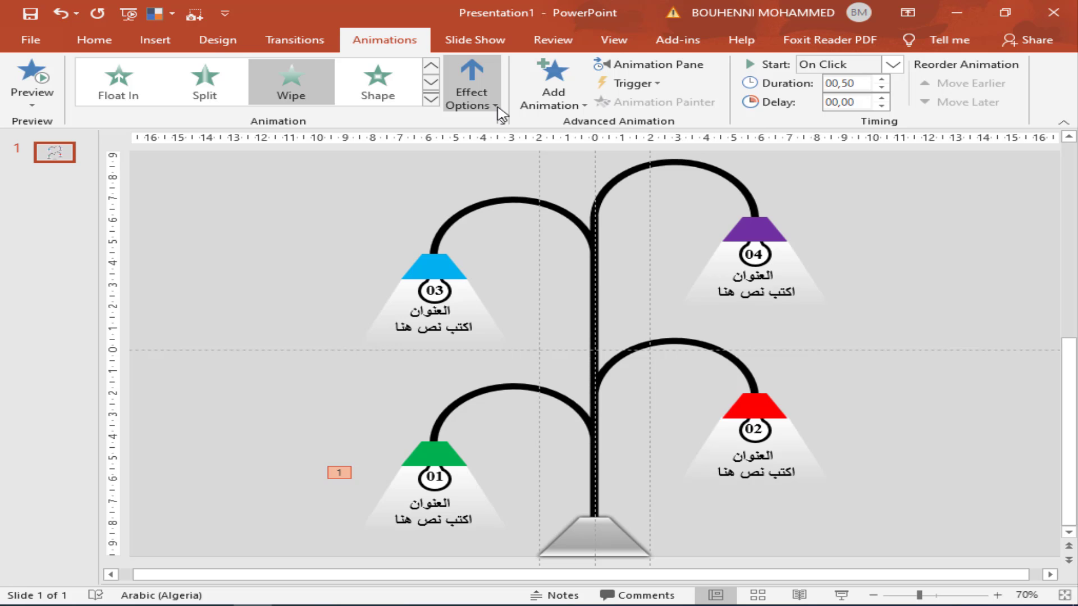
click(496, 106)
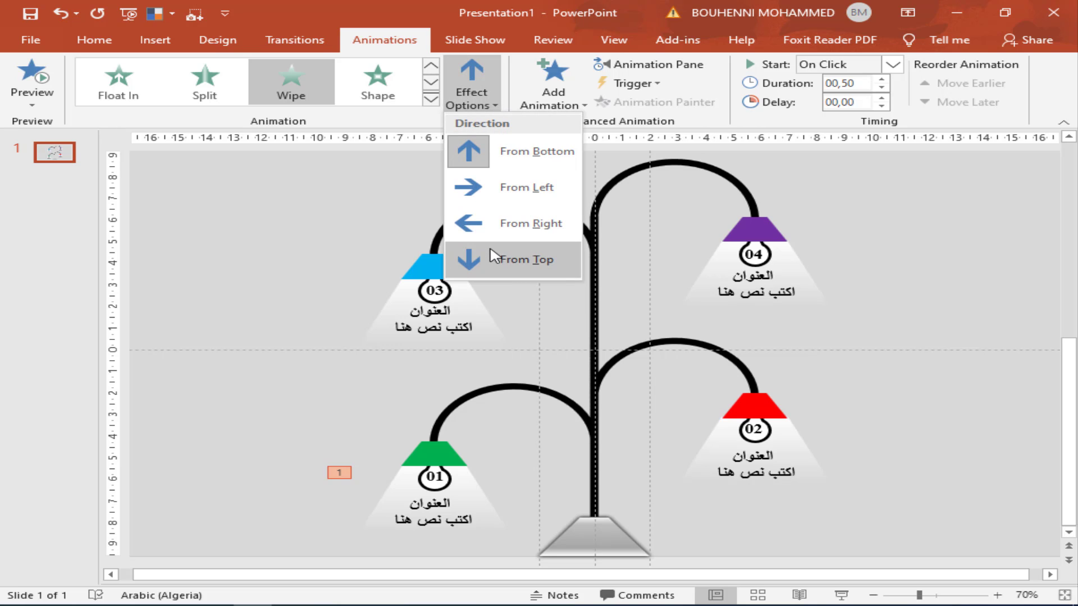
click(518, 261)
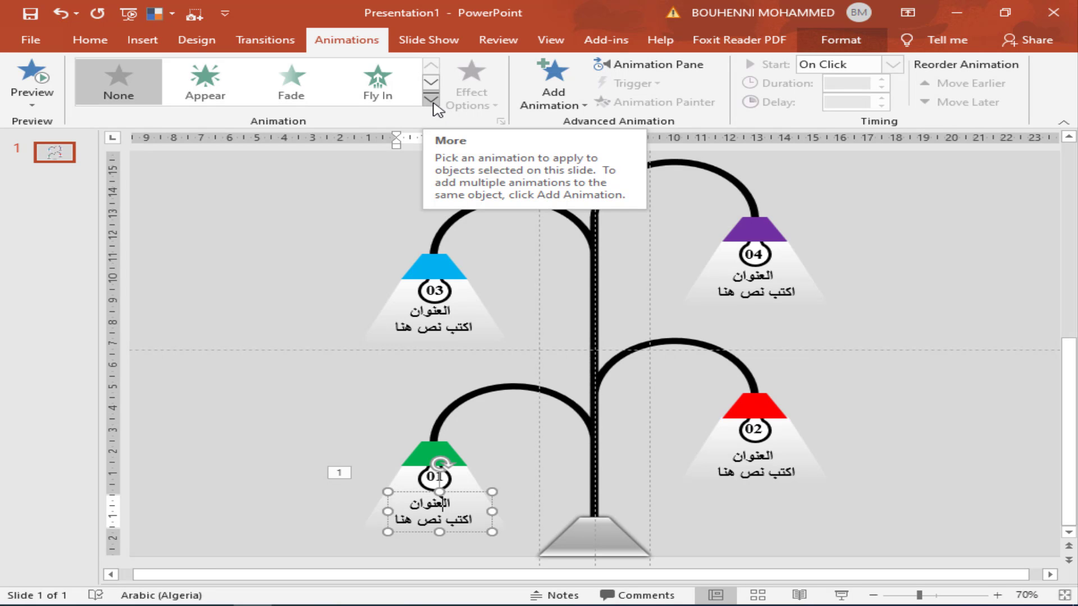
Step: Apply a Wipe entrance to the lamp 01 caption, starting With Previous
click(430, 99)
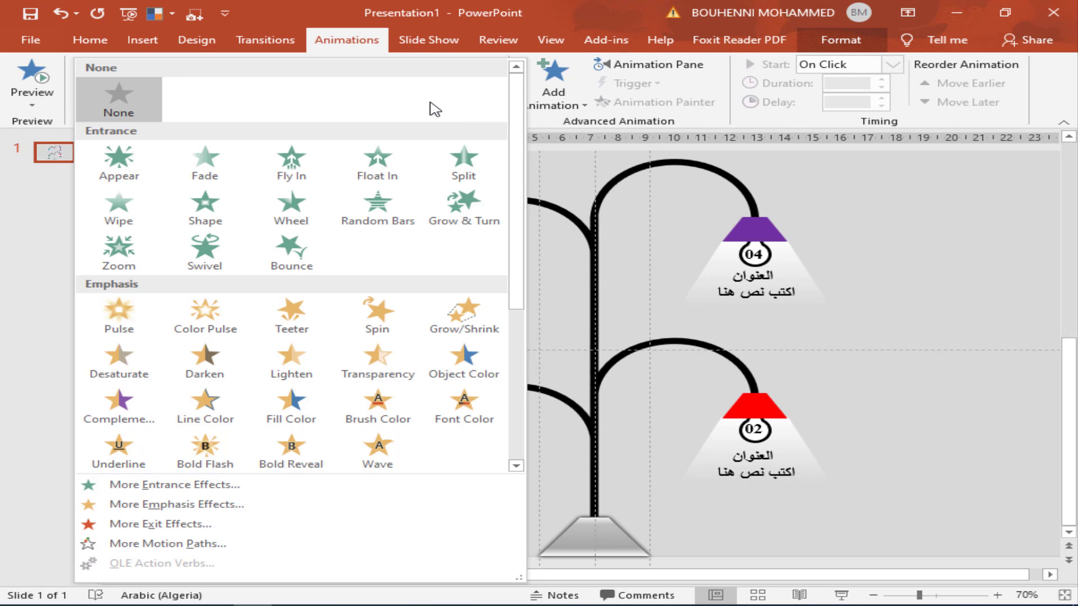
click(135, 208)
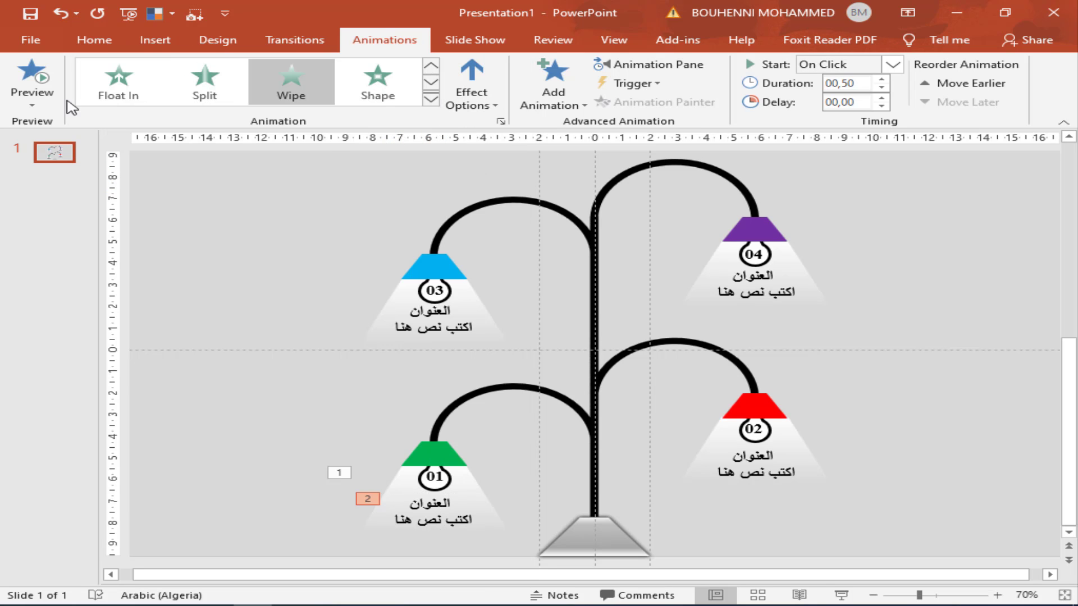
click(37, 83)
click(892, 64)
click(859, 98)
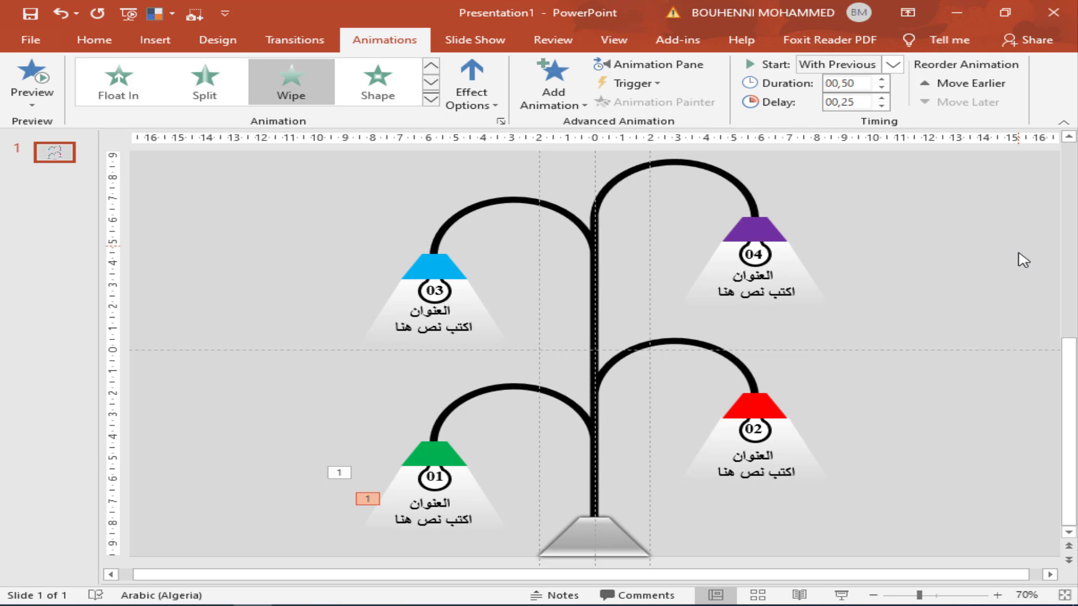
Step: Change the caption's wipe direction to From Top and preview the animations
click(432, 505)
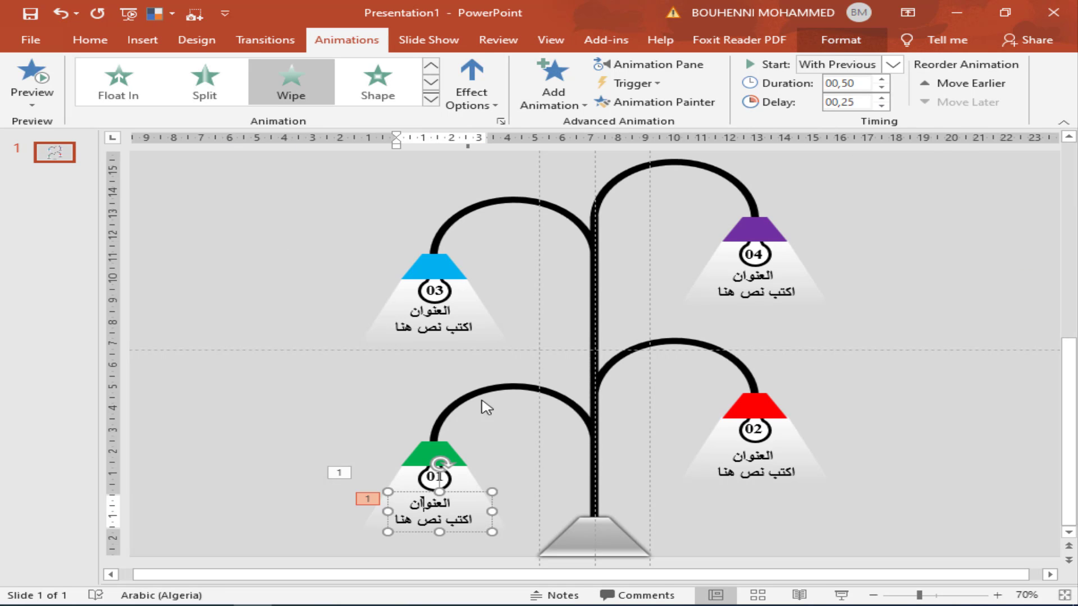
click(494, 101)
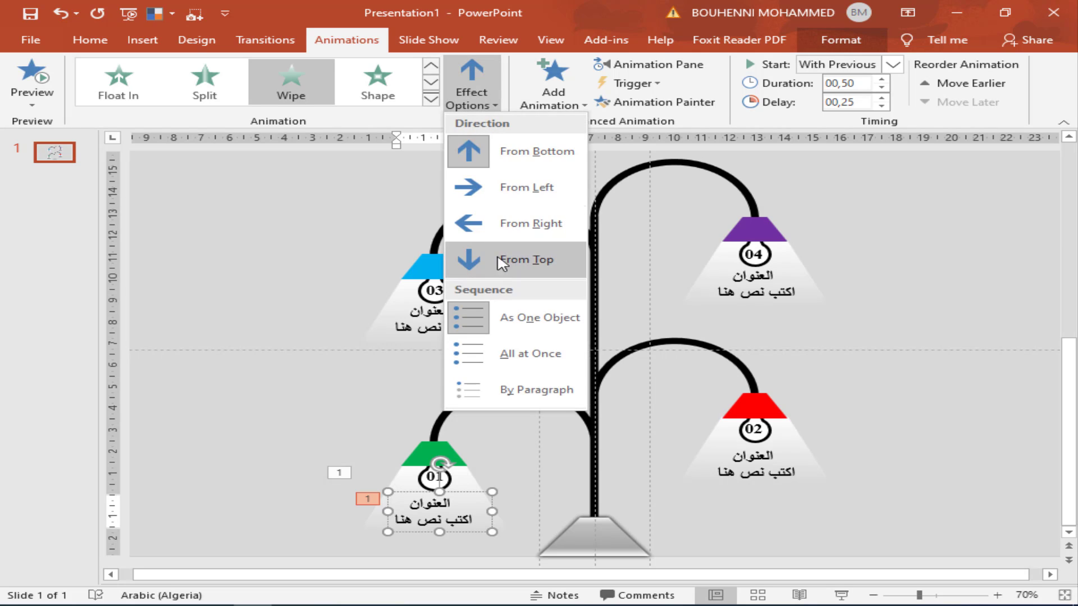
click(505, 257)
click(34, 92)
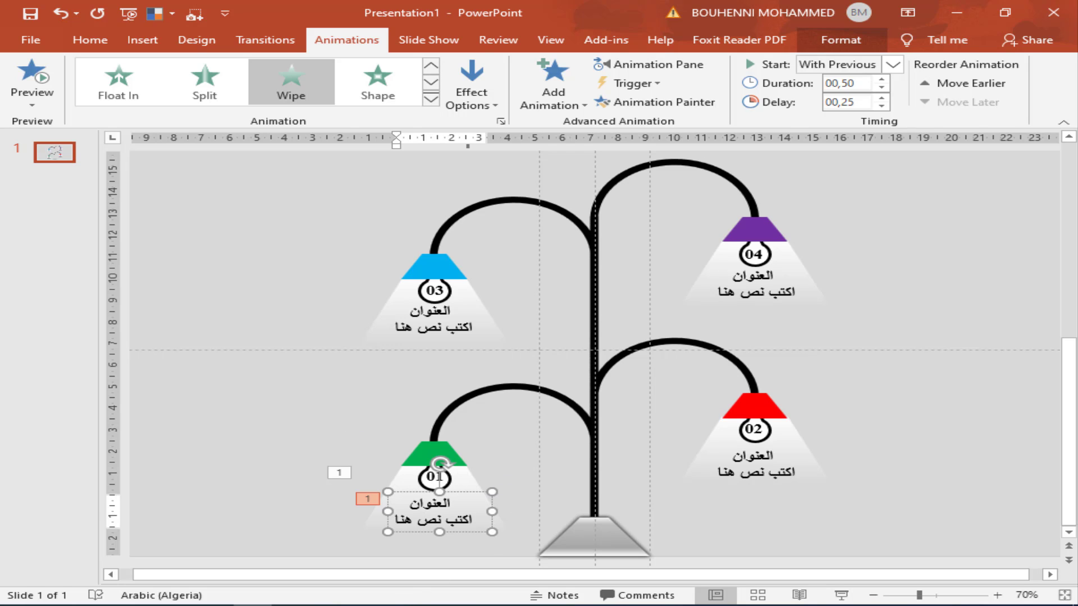
click(435, 477)
click(654, 101)
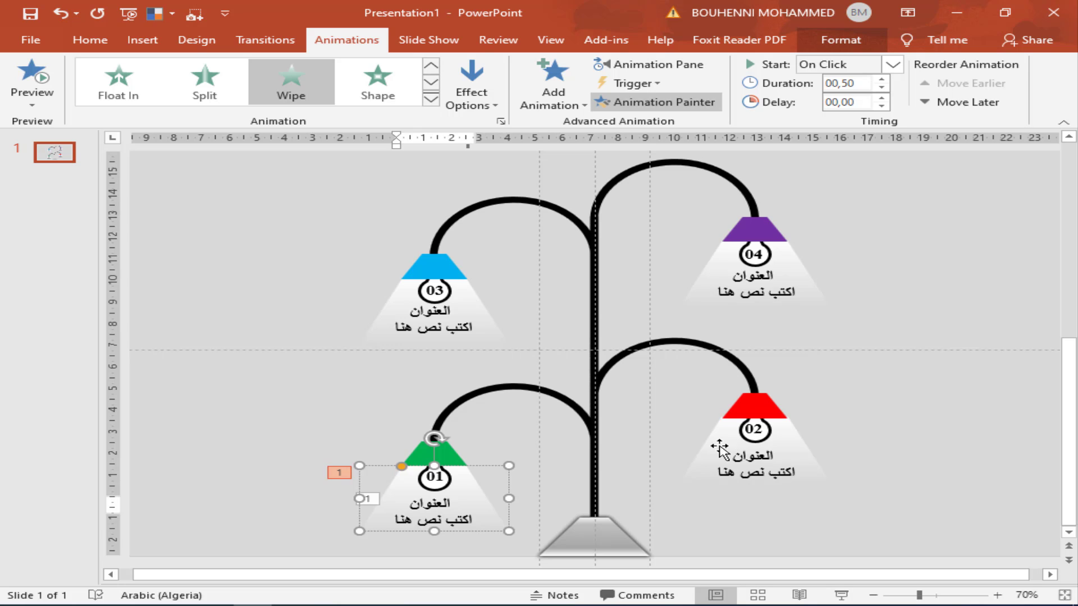
Step: Paint lamp 01's and its caption's Wipe animations onto lamp 02 and its caption
click(730, 436)
click(441, 511)
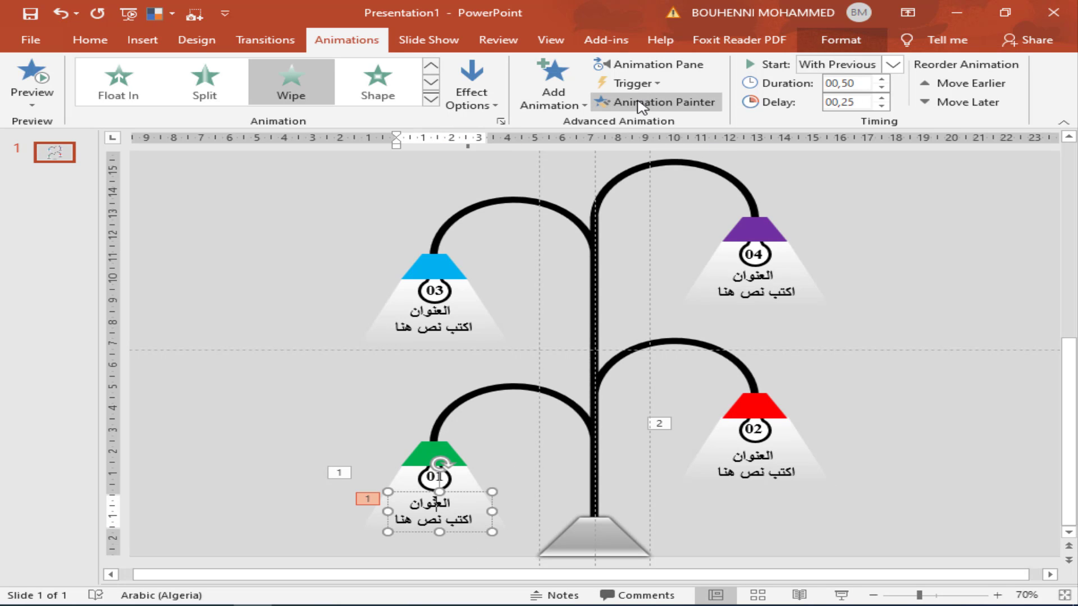
click(632, 102)
click(757, 456)
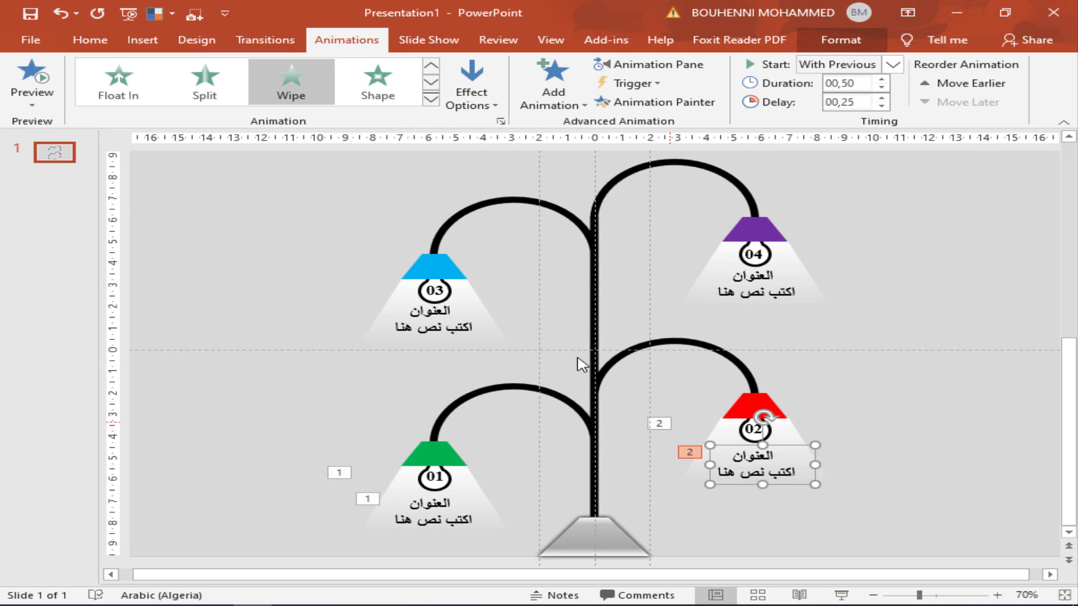
Step: Paint lamp 02's and its caption's animations onto lamp 03 and its caption
click(730, 432)
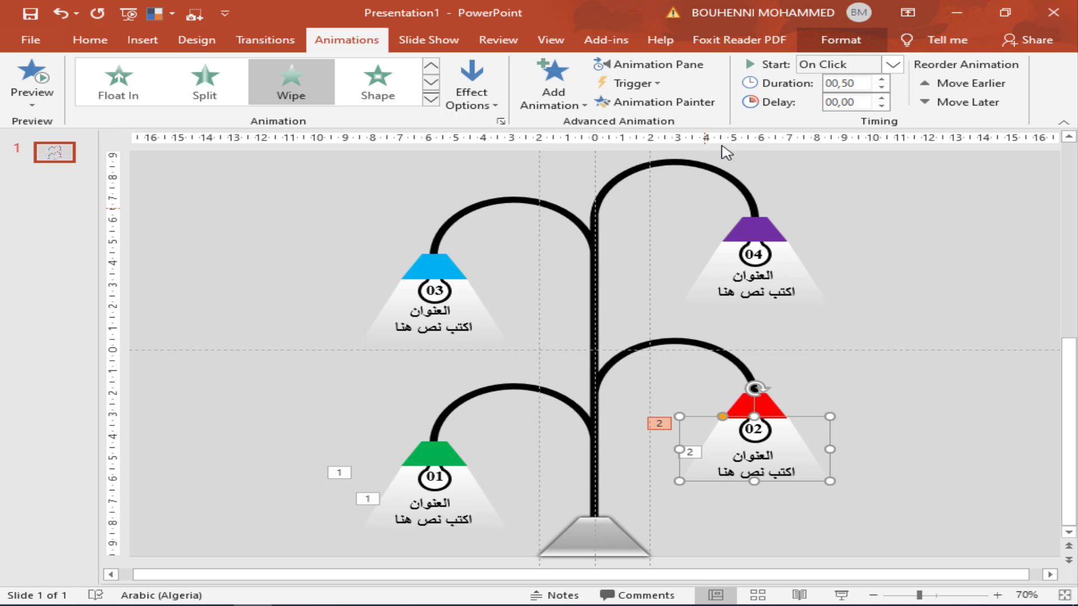
click(662, 103)
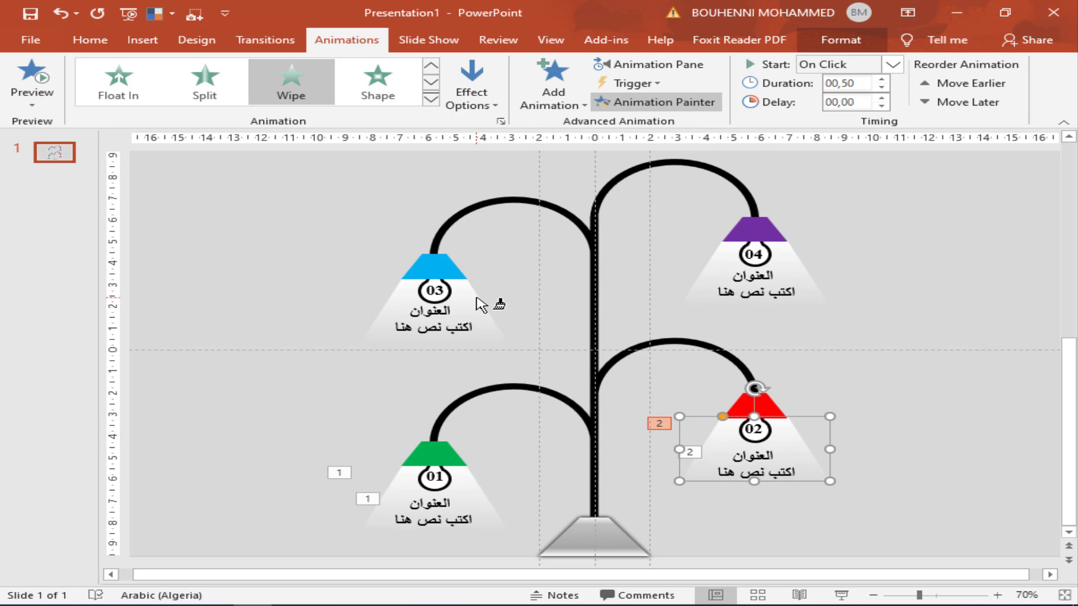
click(482, 304)
click(749, 454)
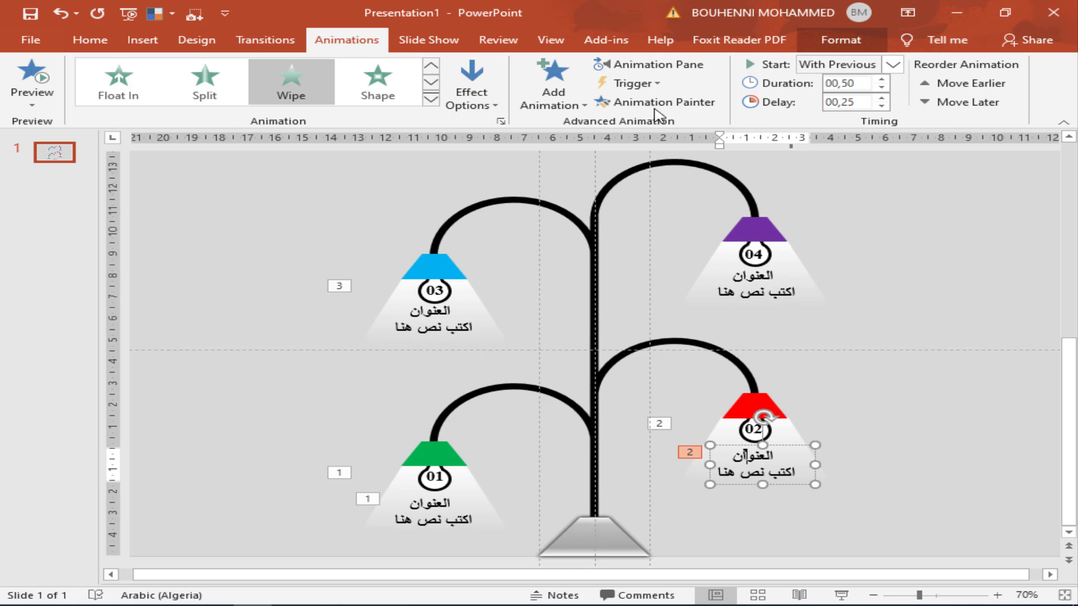
click(660, 102)
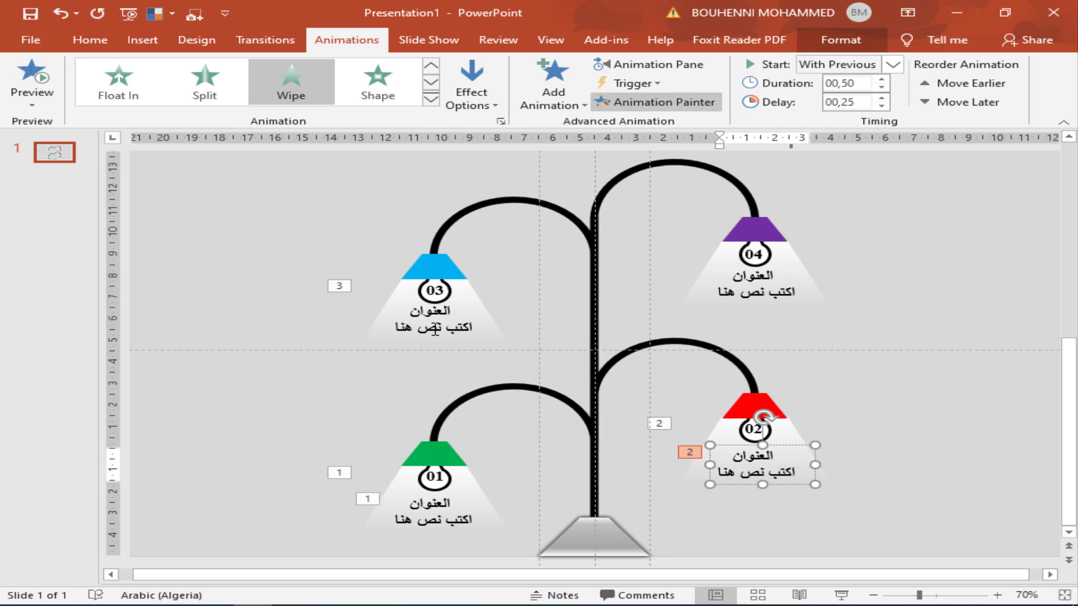
click(444, 330)
Step: Paint lamp 03's and its caption's animations onto lamp 04 and its caption, then preview
click(488, 292)
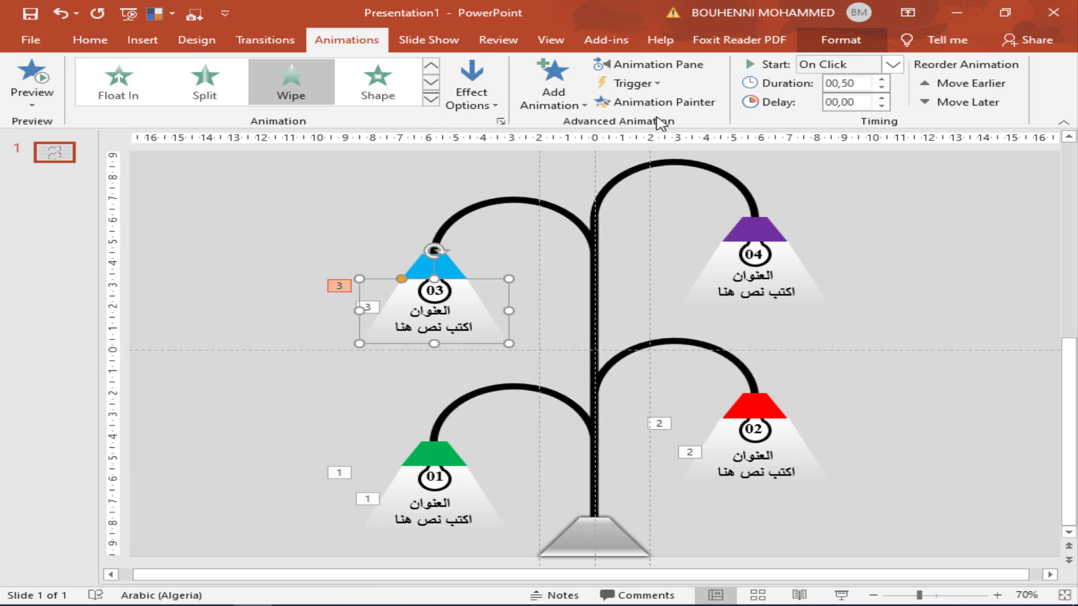
click(660, 103)
click(724, 270)
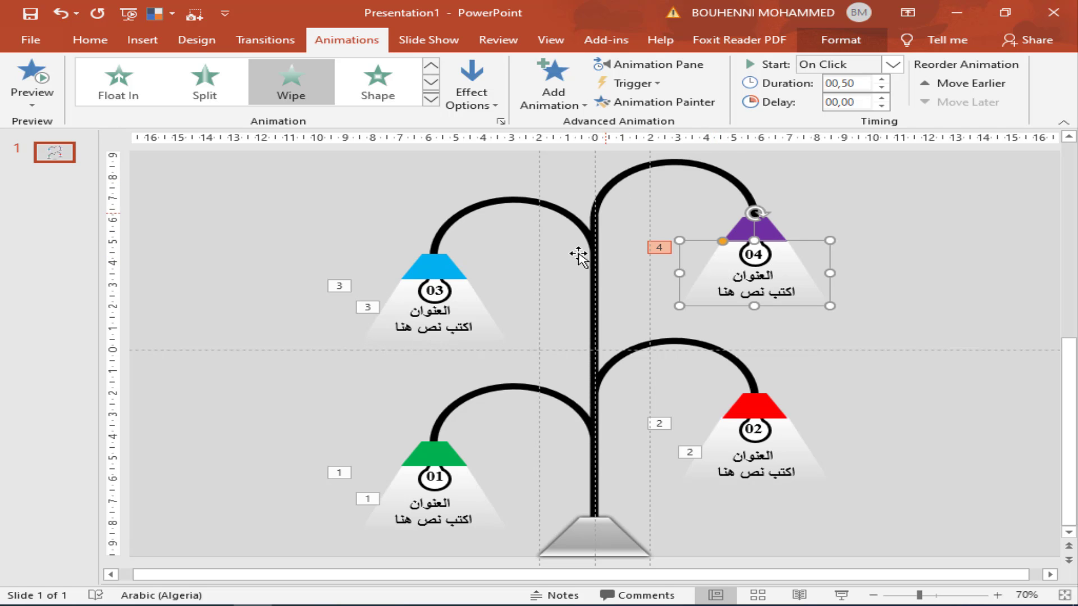
click(447, 311)
click(660, 103)
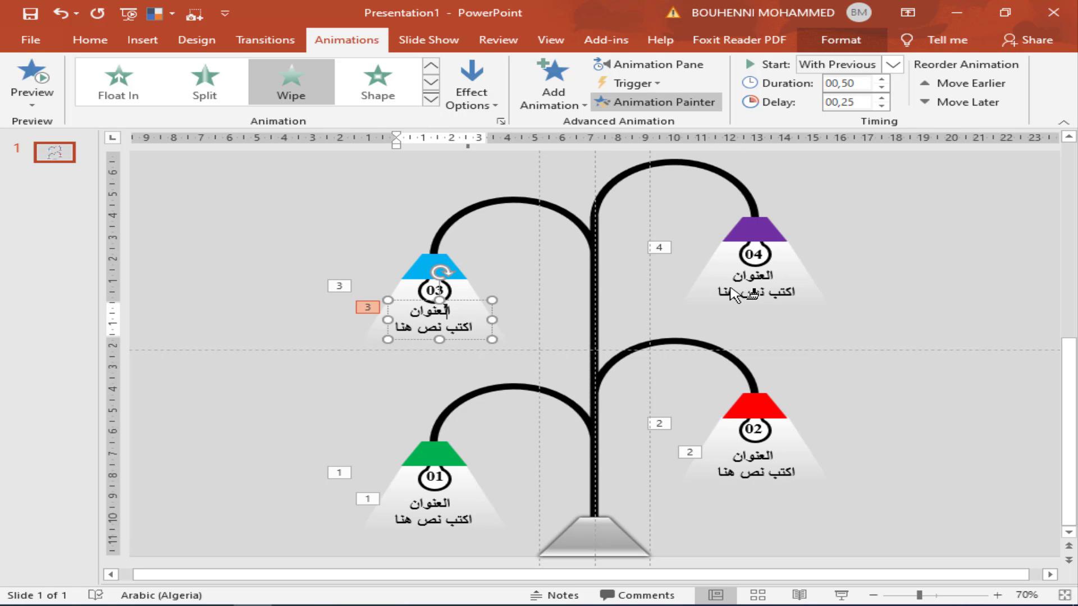
click(746, 278)
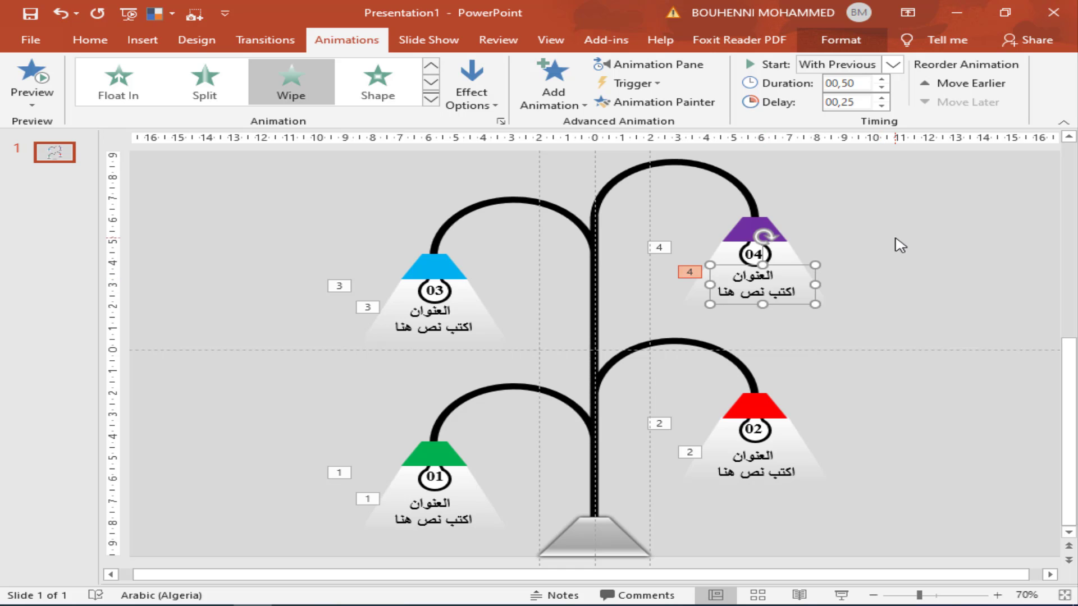
click(894, 240)
click(21, 83)
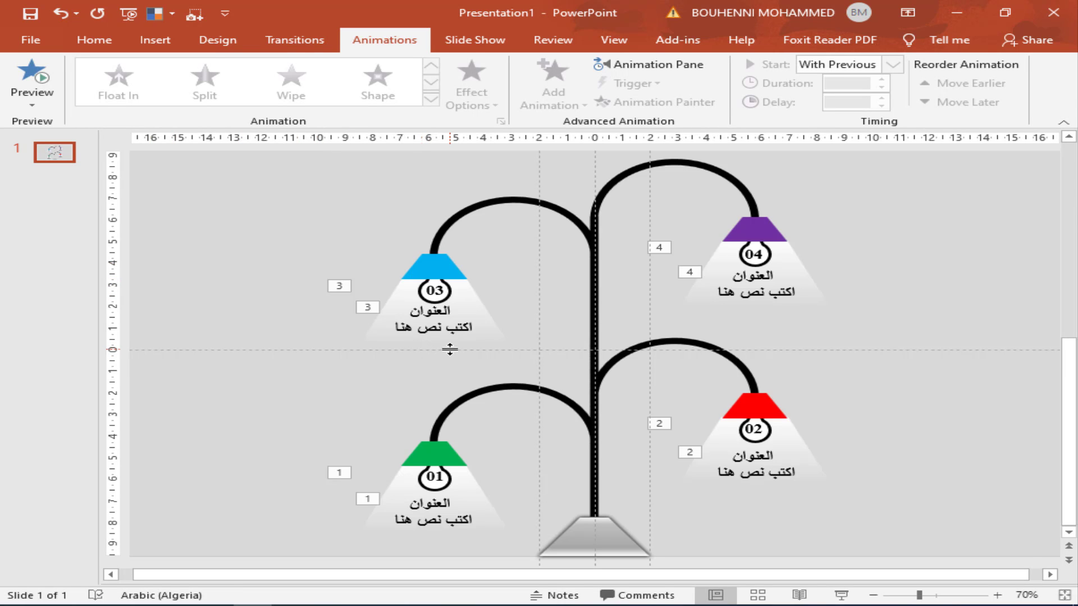
click(840, 600)
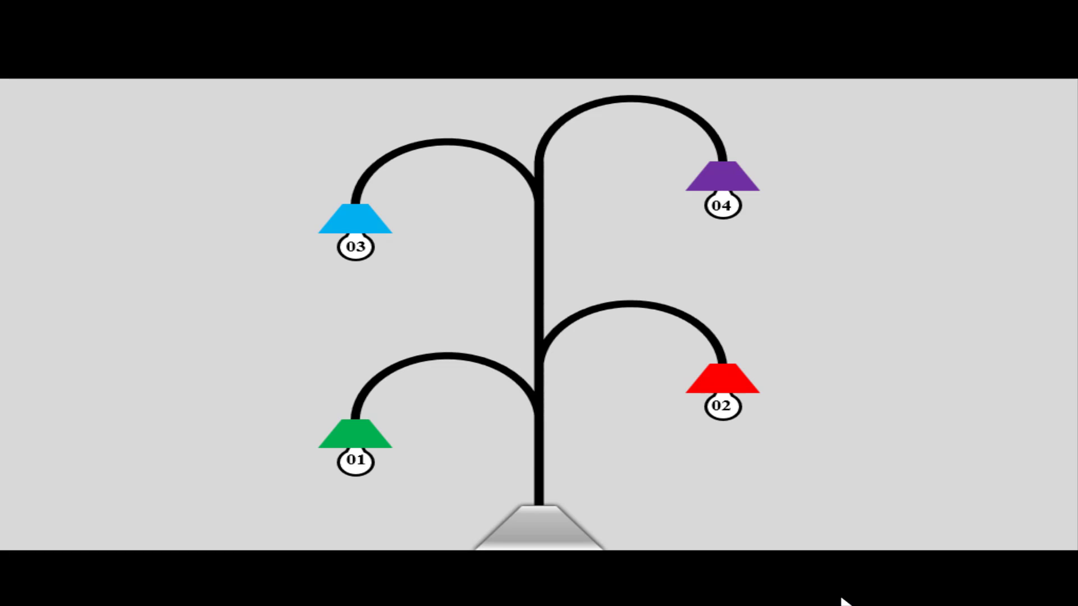
click(840, 599)
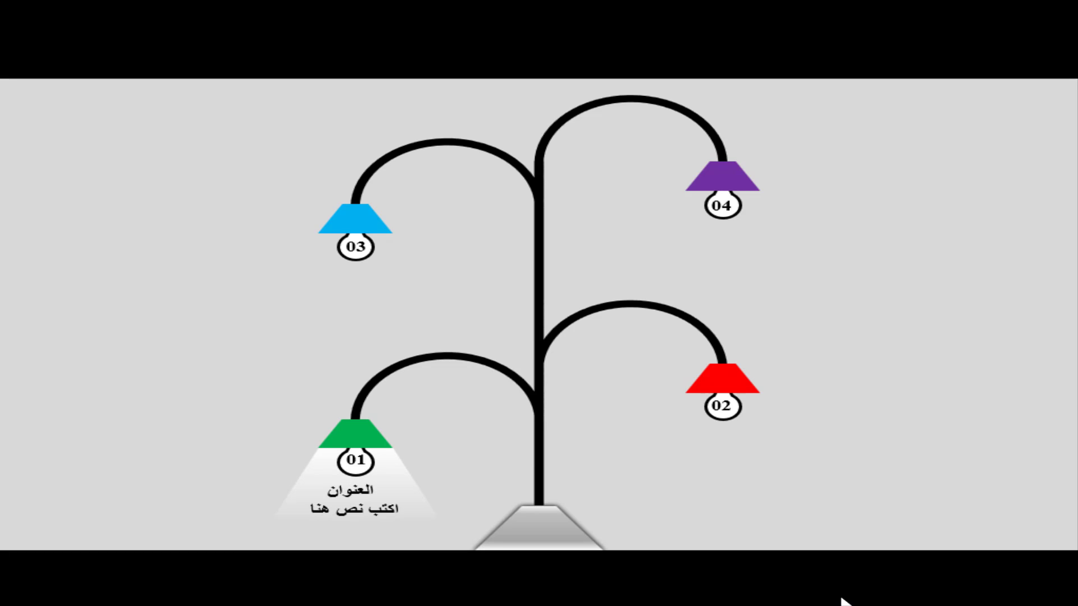
click(841, 600)
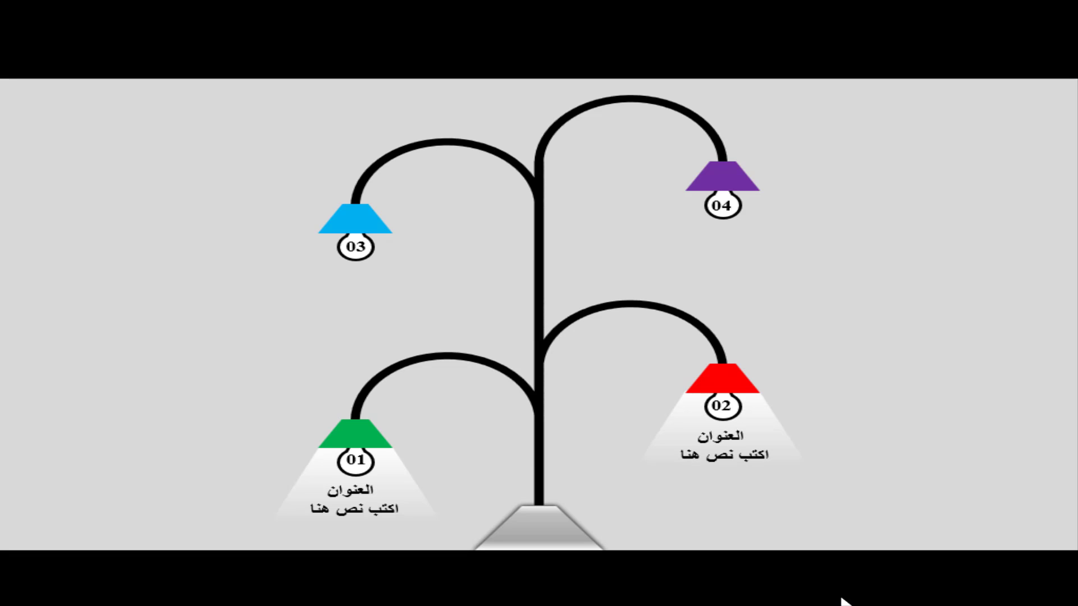
click(840, 599)
click(842, 602)
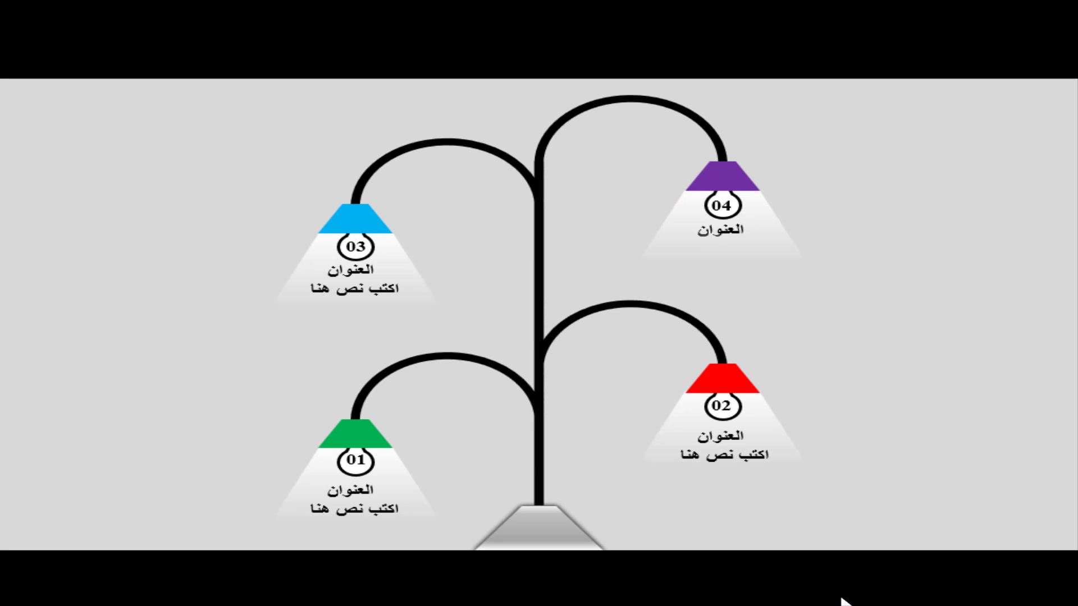
key(Escape)
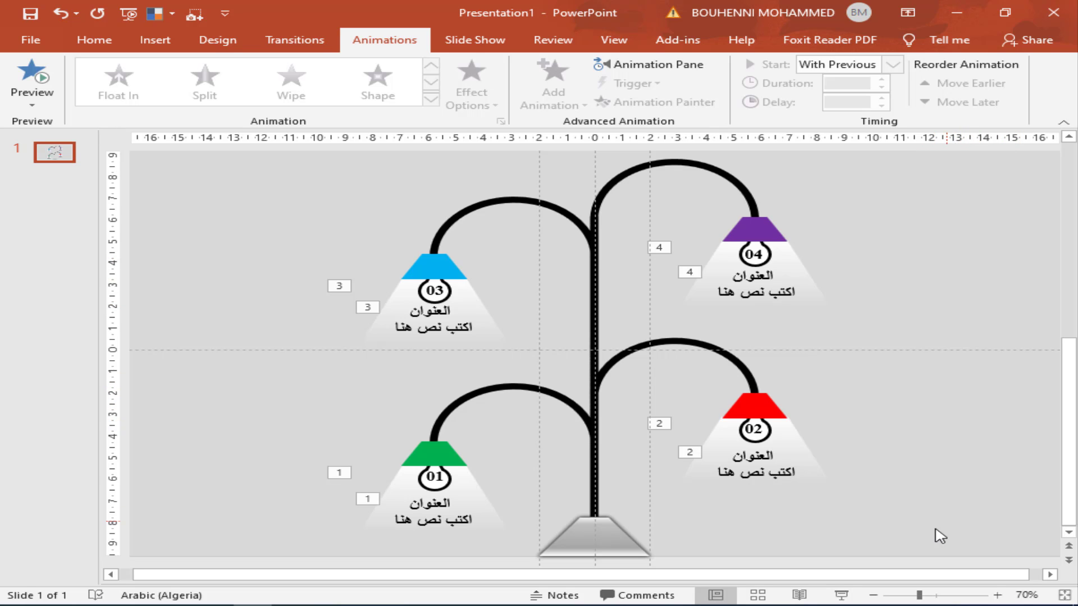
Step: Fit the slide in the window and start the full-screen slide show with F5
click(913, 594)
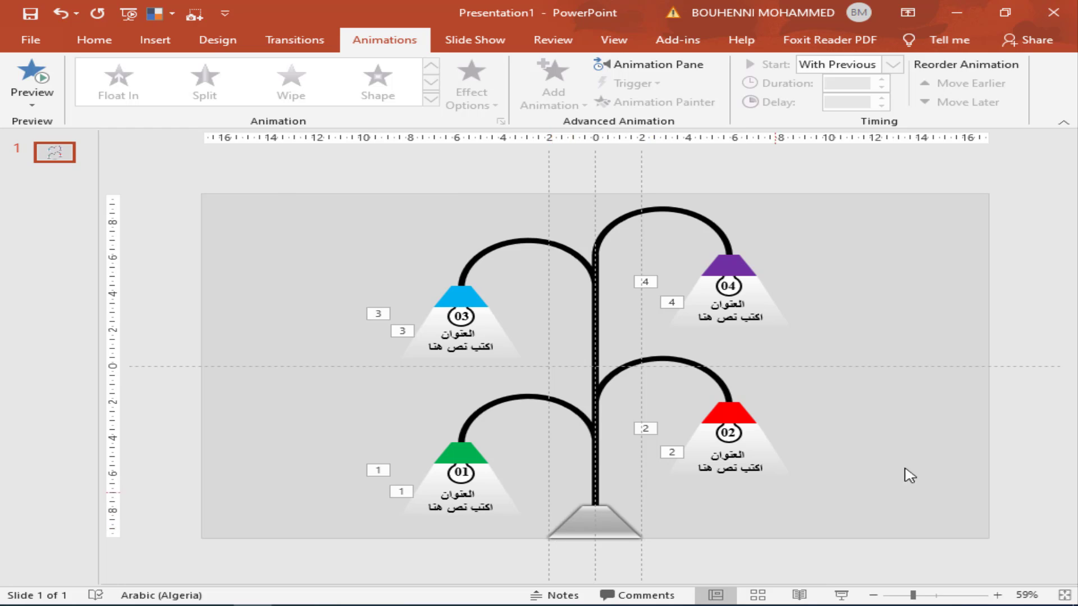
key(F5)
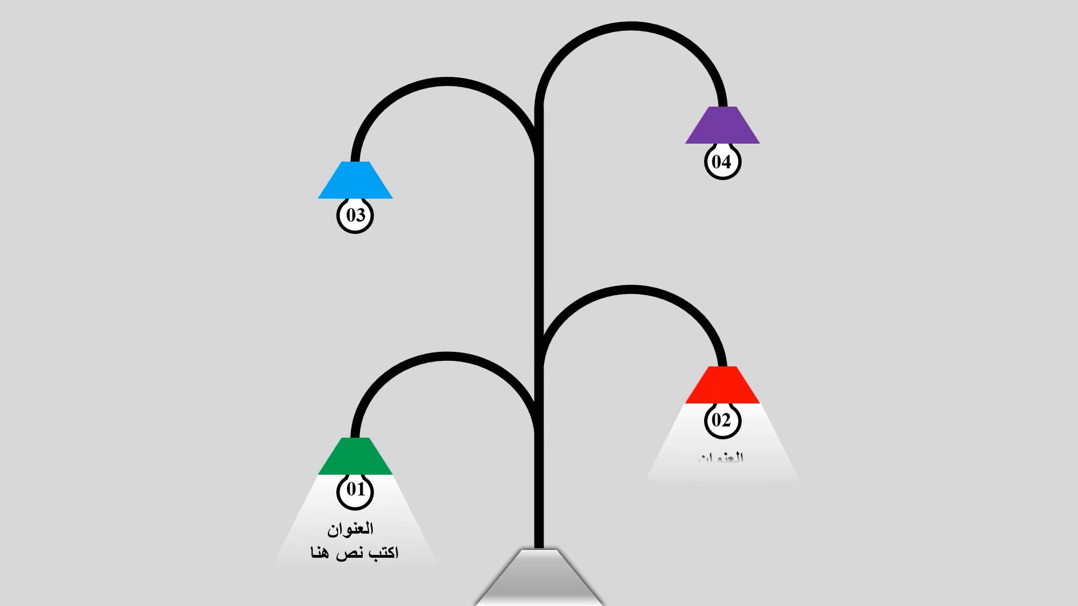